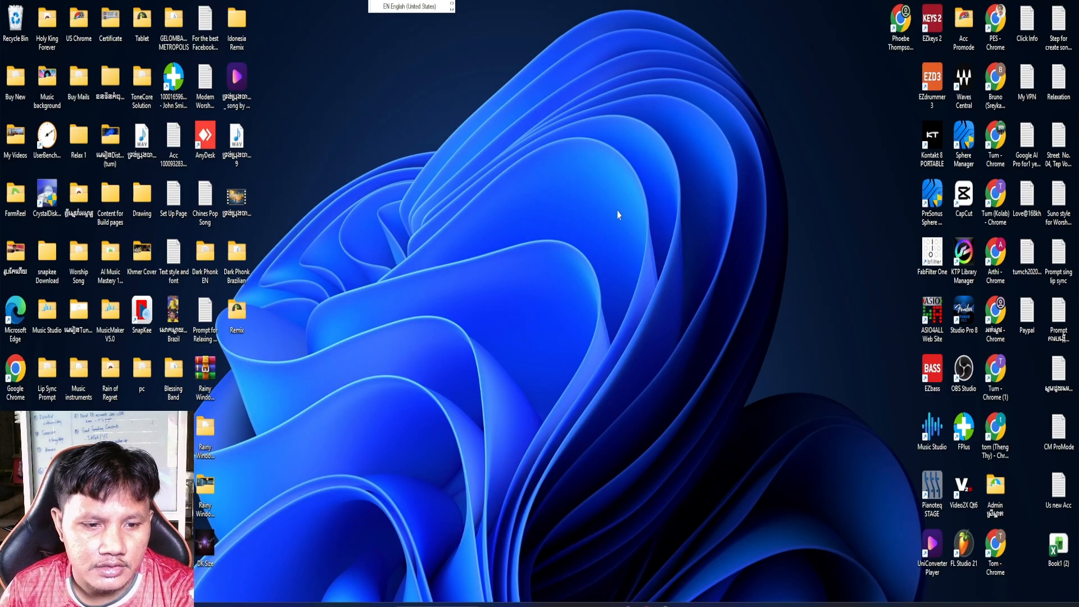
- Open the Downloads folder and preview the fixed_camera_angle_static_shot video of the rainy bedroom scene
click(534, 604)
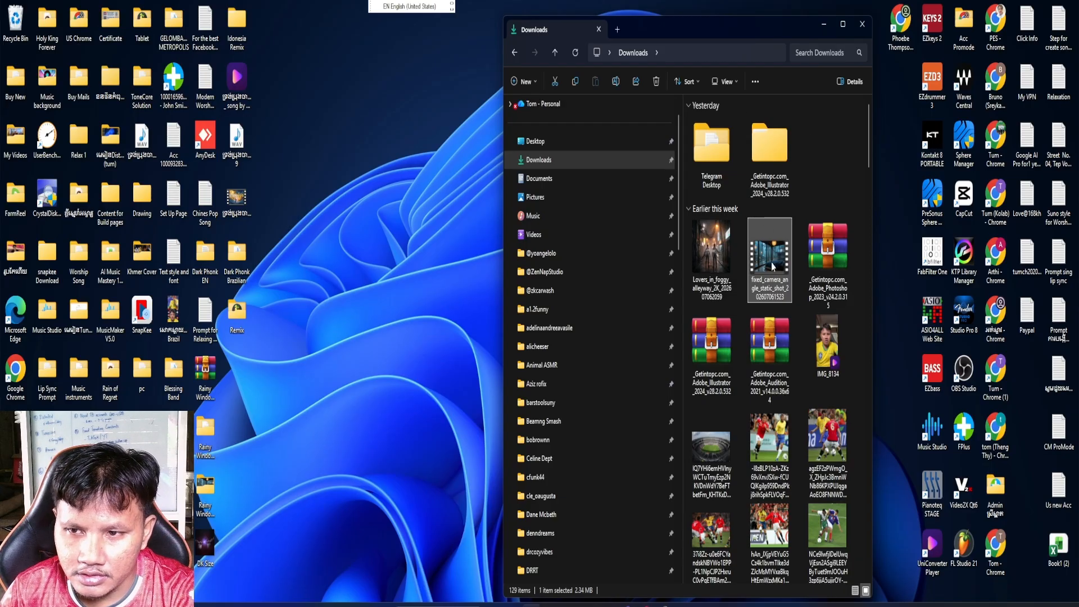
double_click(774, 252)
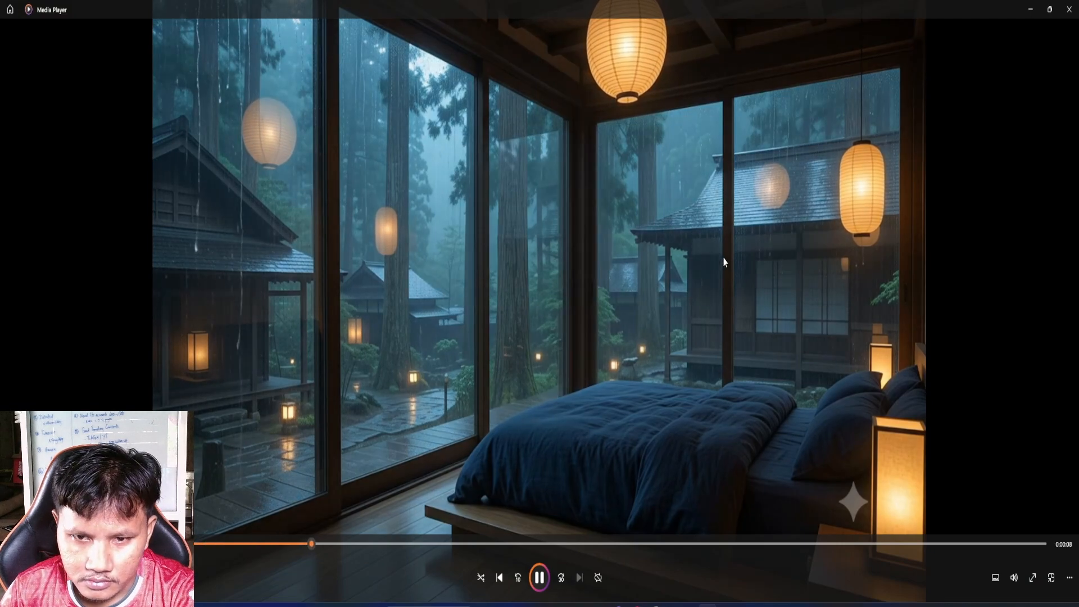
click(1069, 10)
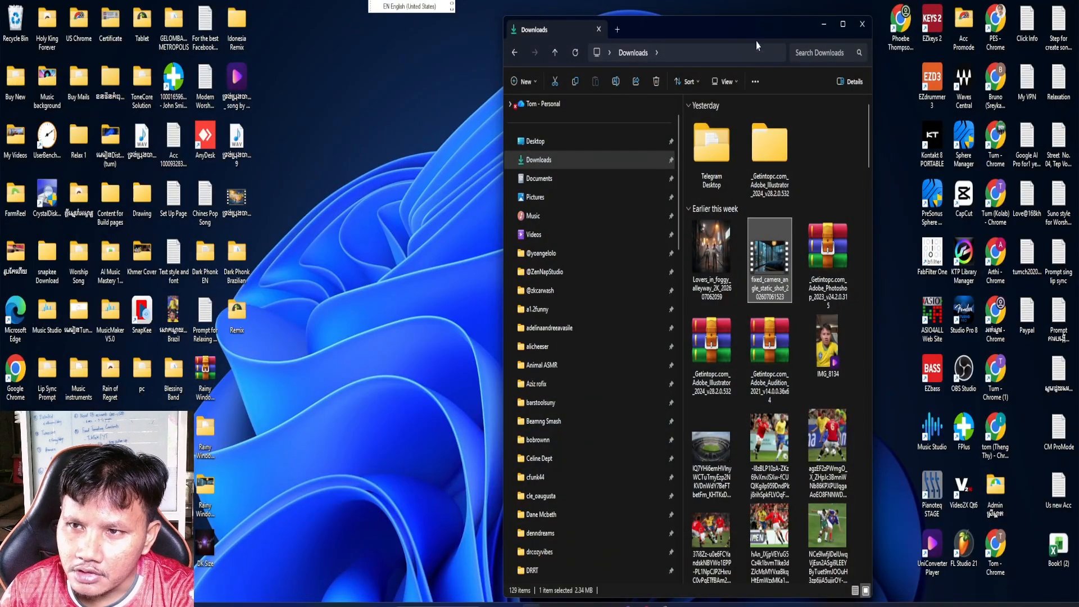
drag(753, 35, 690, 25)
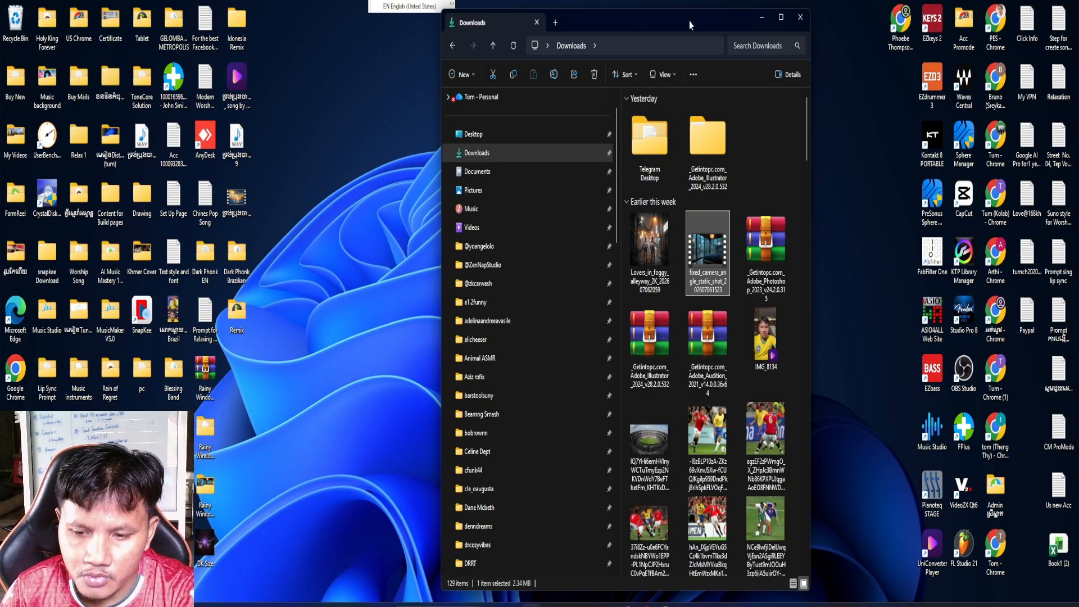
drag(689, 22, 616, 21)
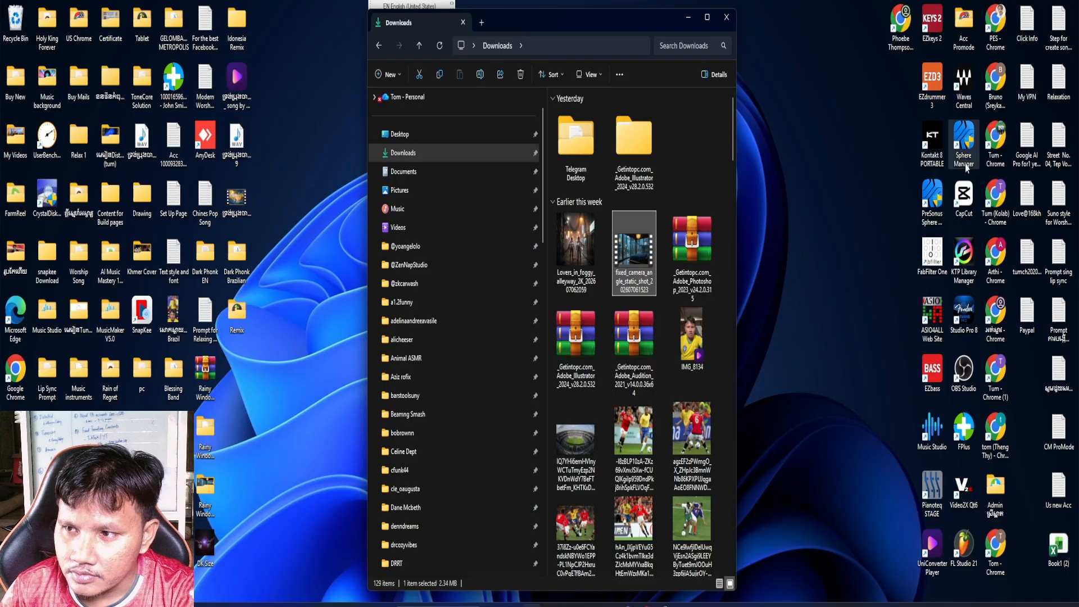
- Switch to CapCut and create a new video project
click(968, 203)
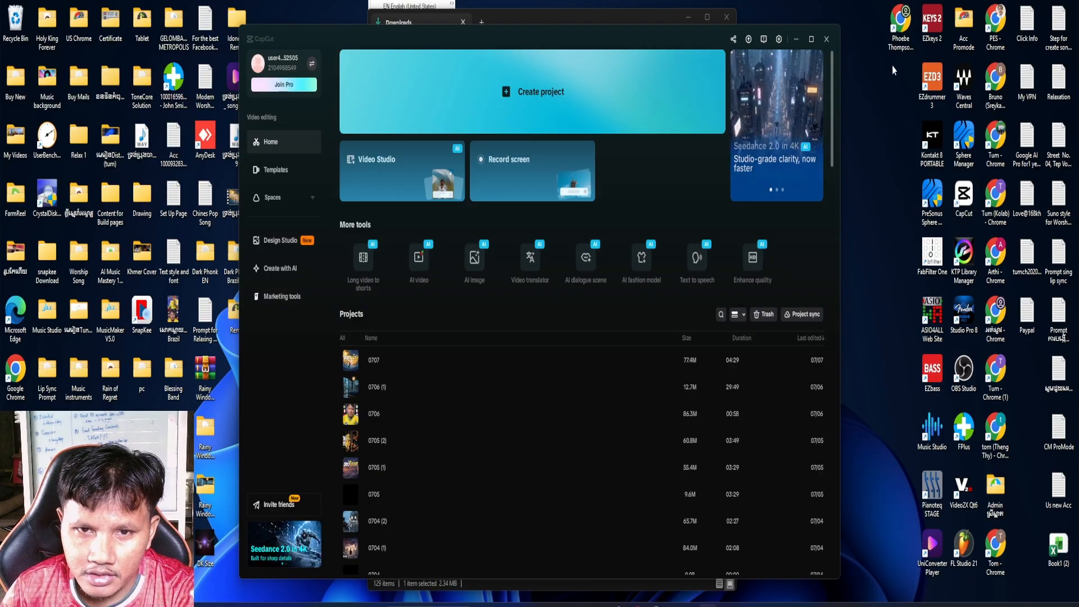
drag(582, 35, 558, 55)
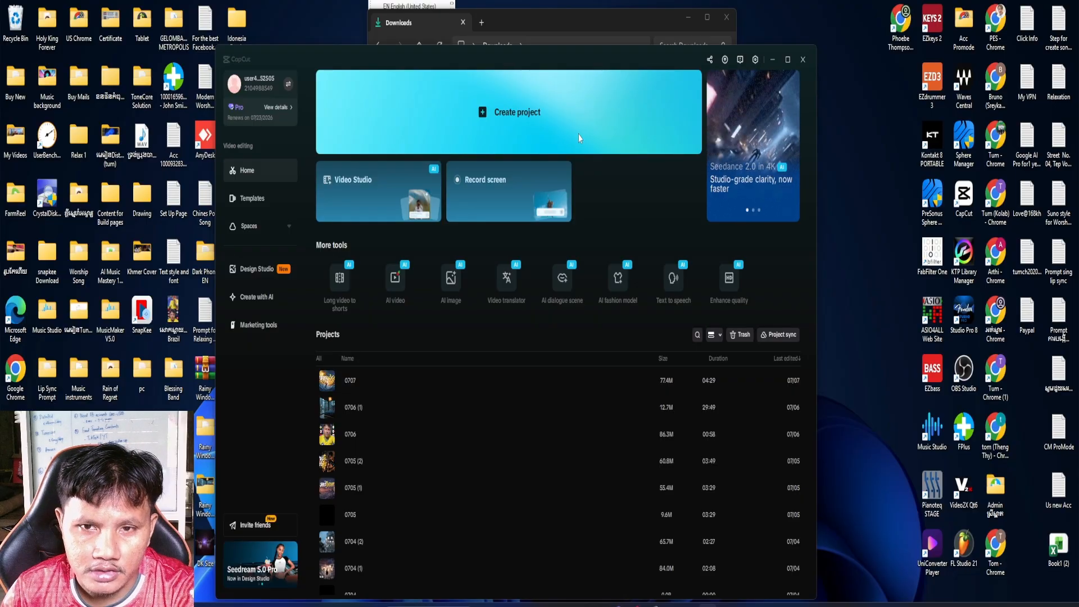
drag(556, 64, 587, 43)
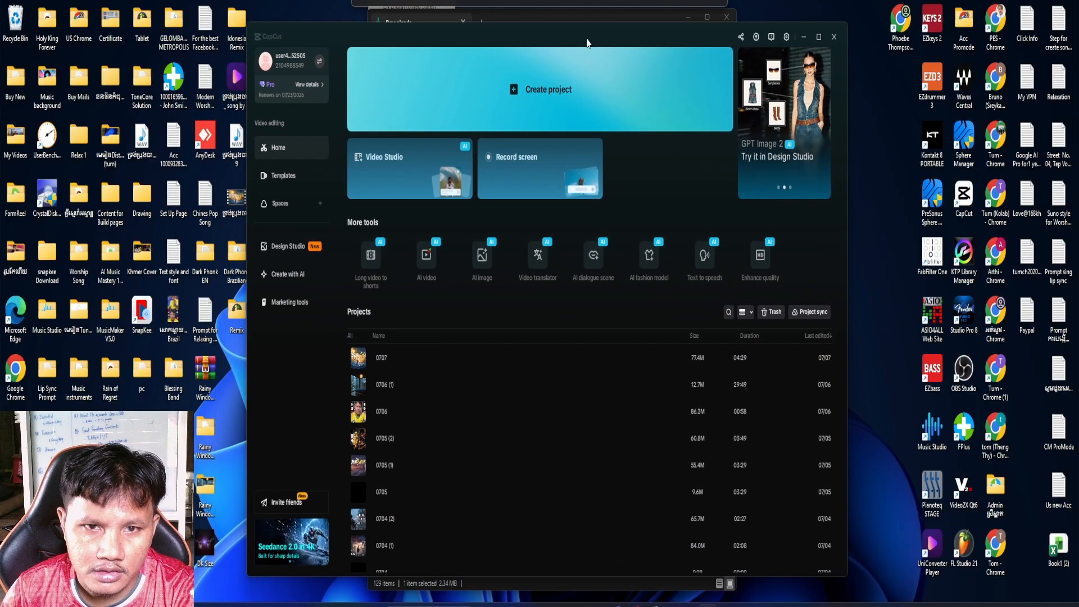
click(537, 95)
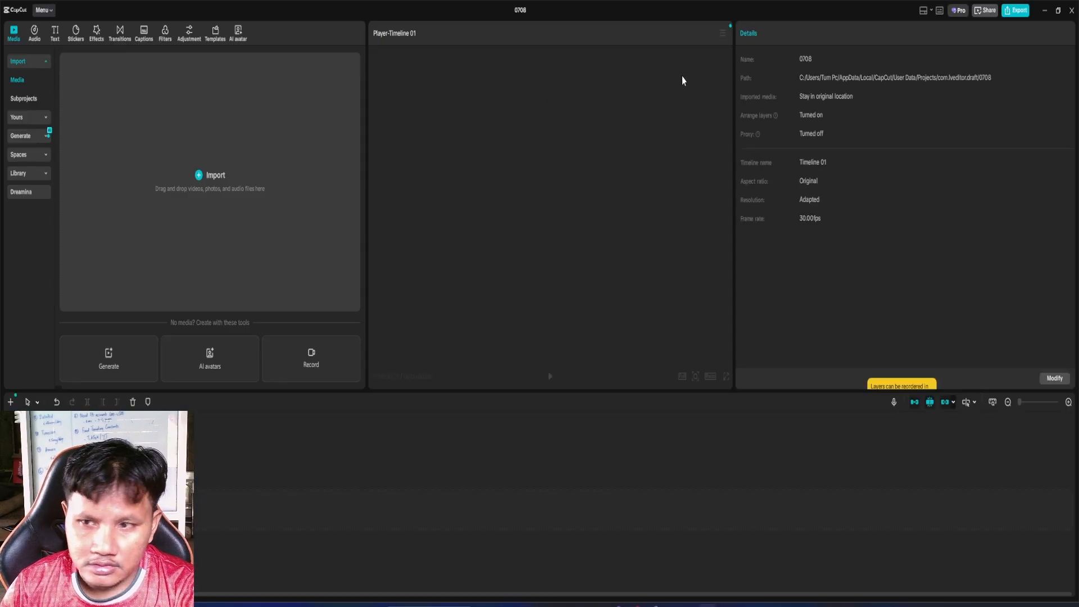
- Import the fixed_camera_angle_static_shot video from the Downloads folder and place it on the timeline
click(523, 605)
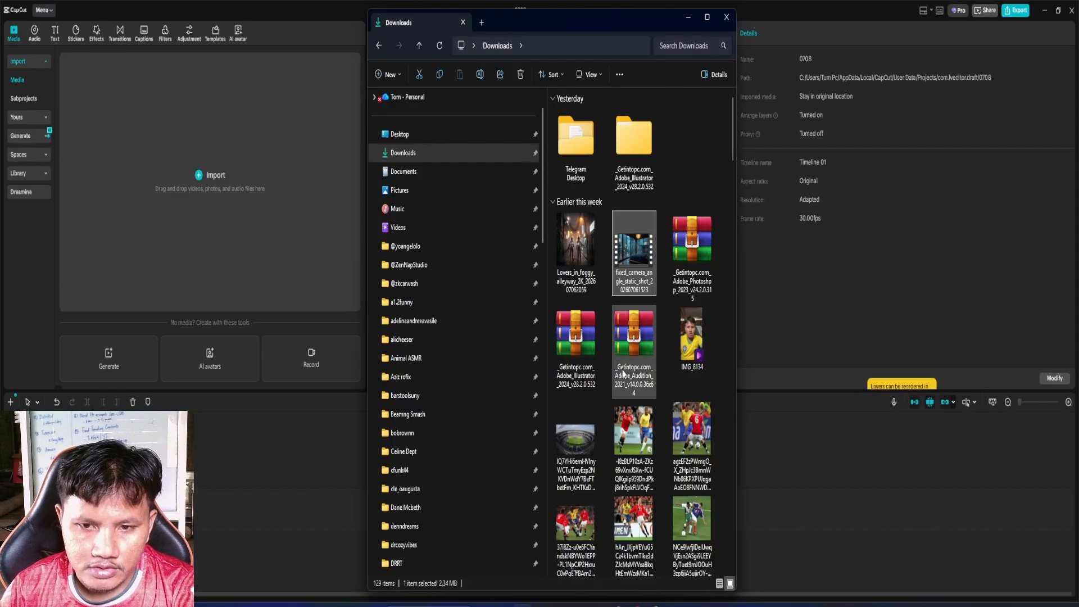
drag(637, 257, 149, 228)
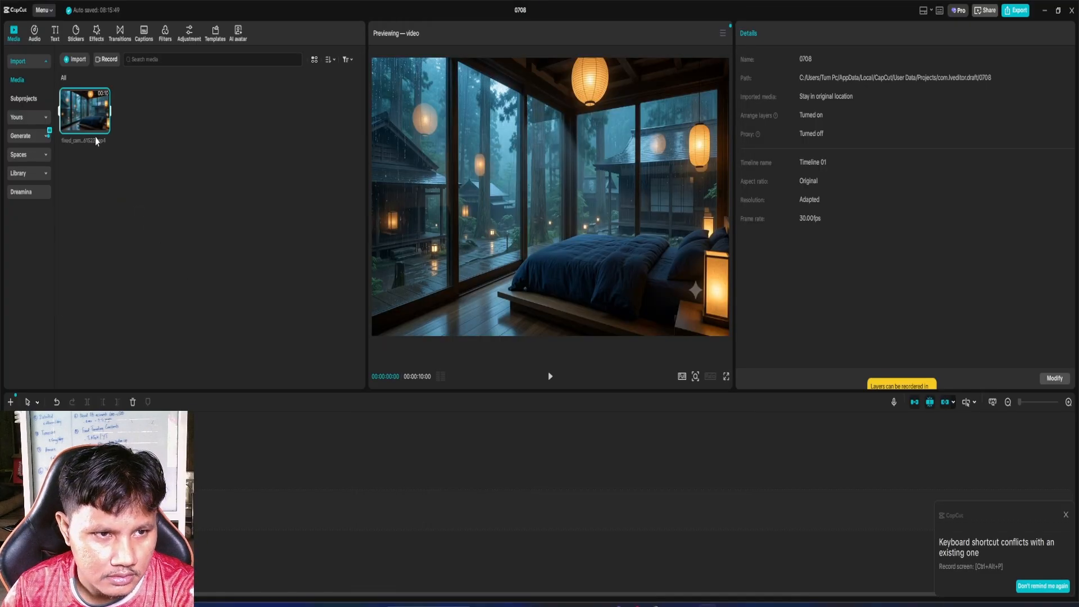
drag(104, 128, 141, 503)
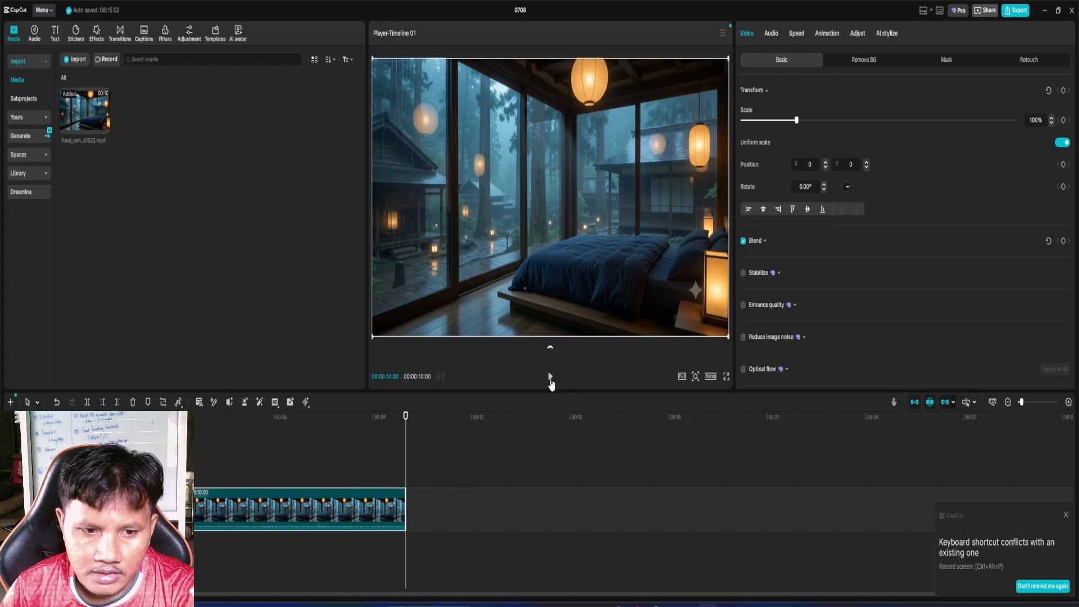
- Trim the start of the clip by deleting everything before 00:00:02:22
drag(406, 416, 170, 466)
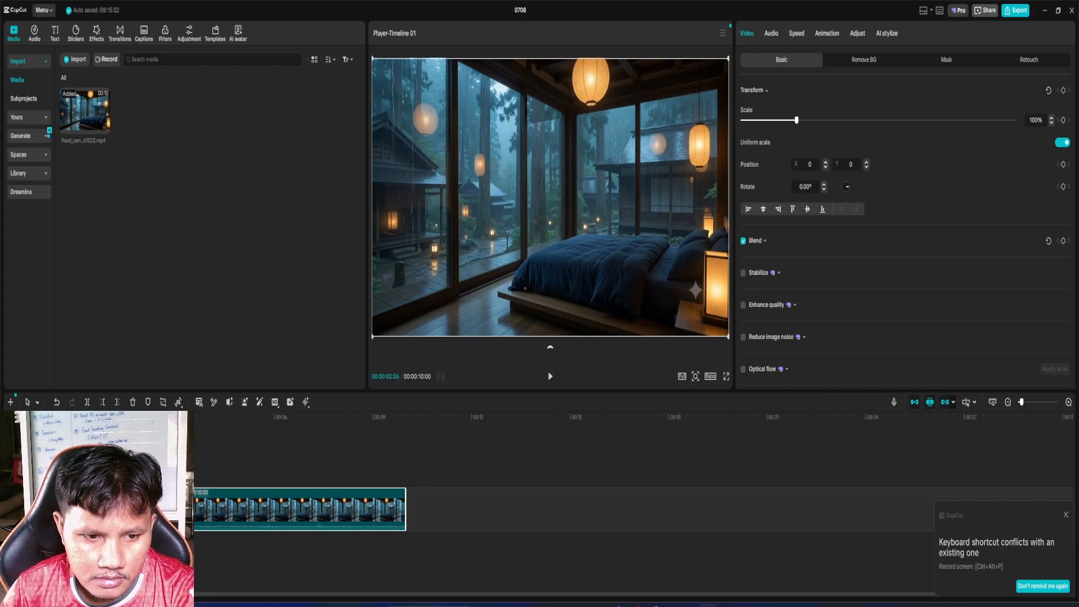
mouse_move(172, 417)
mouse_down()
mouse_move(211, 417)
mouse_move(107, 417)
mouse_move(167, 417)
mouse_up()
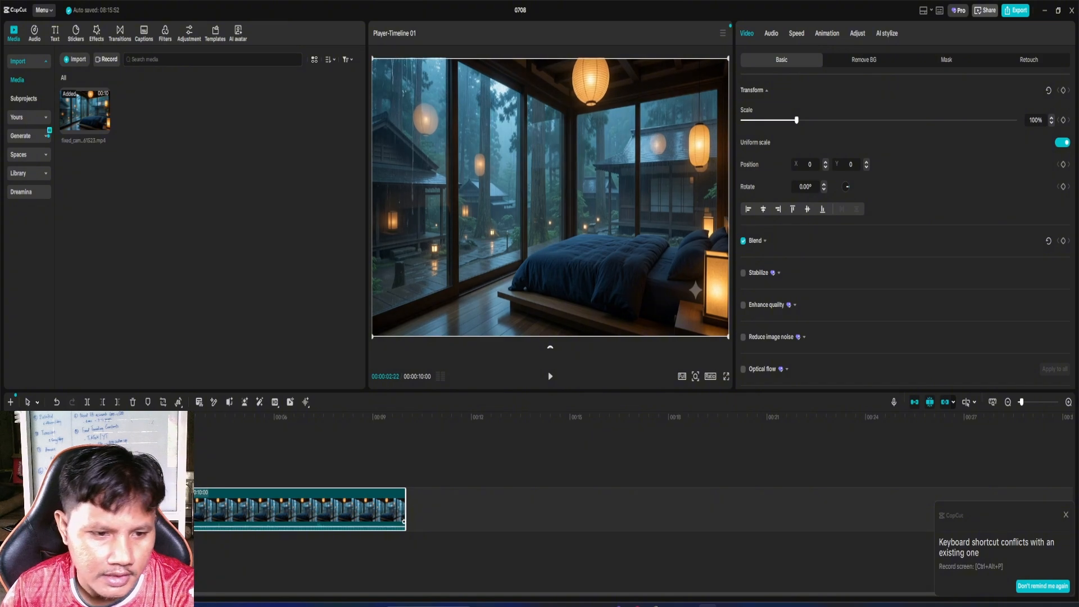
click(103, 403)
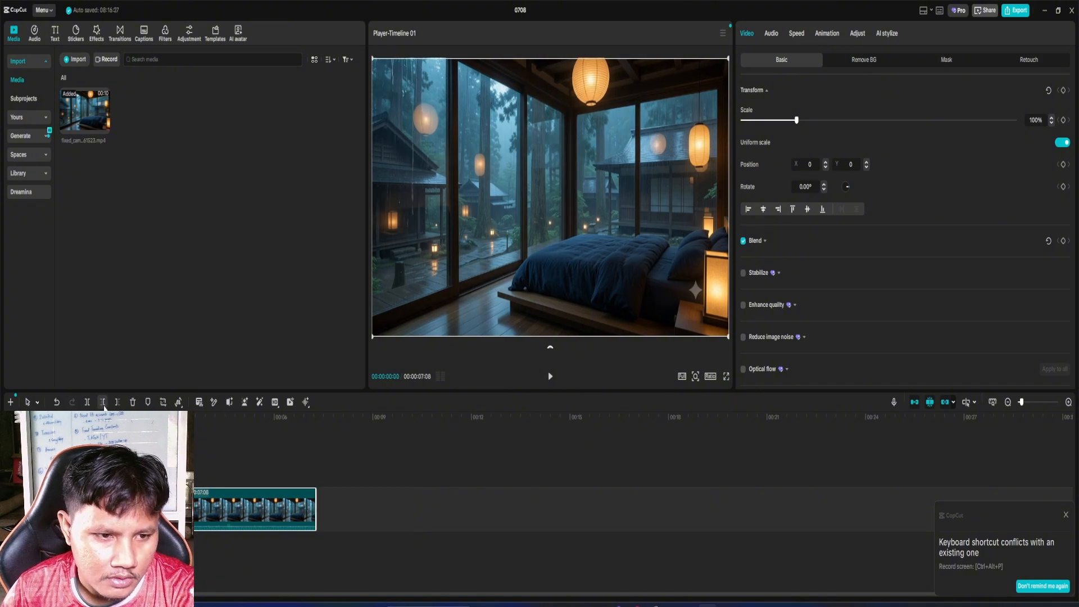
- Play back the trimmed clip to check its motion from start to end
drag(77, 416, 325, 441)
key(space)
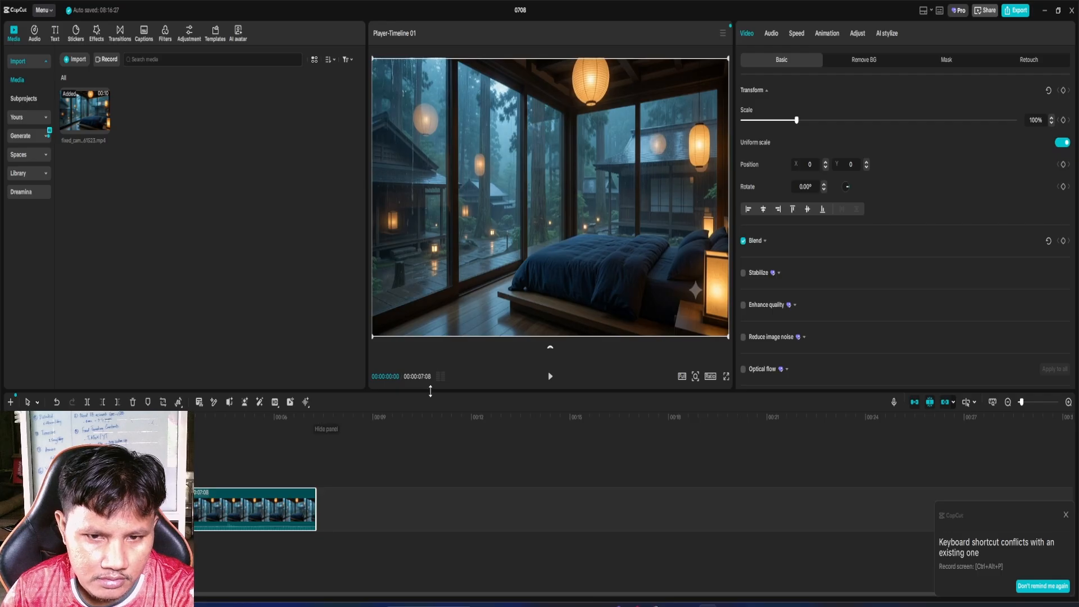
click(550, 378)
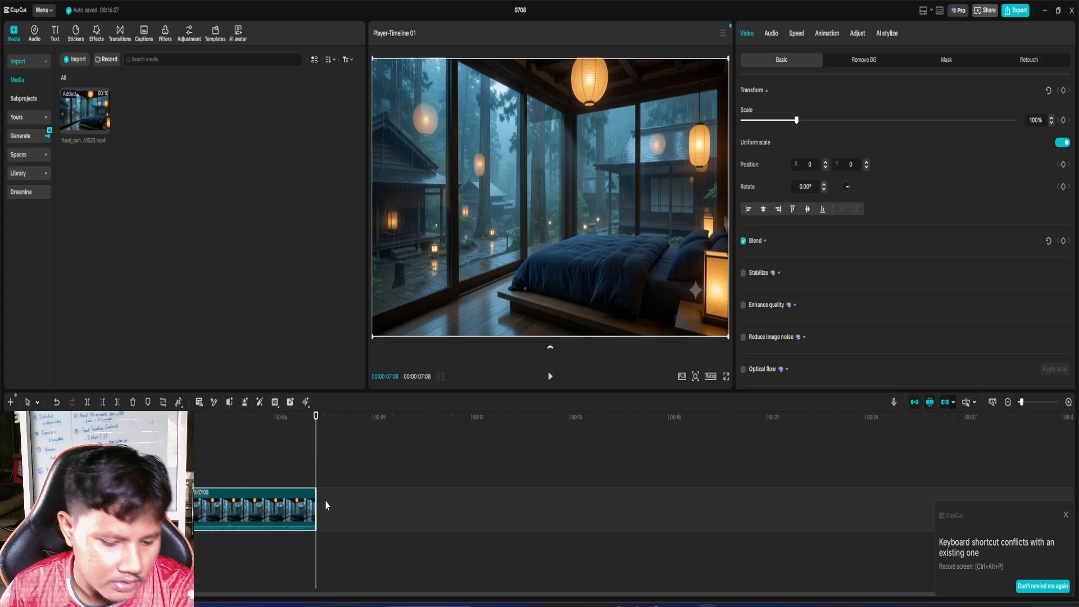
- Duplicate the trimmed clip directly after the original on the same track and play across the joint
drag(230, 520, 475, 520)
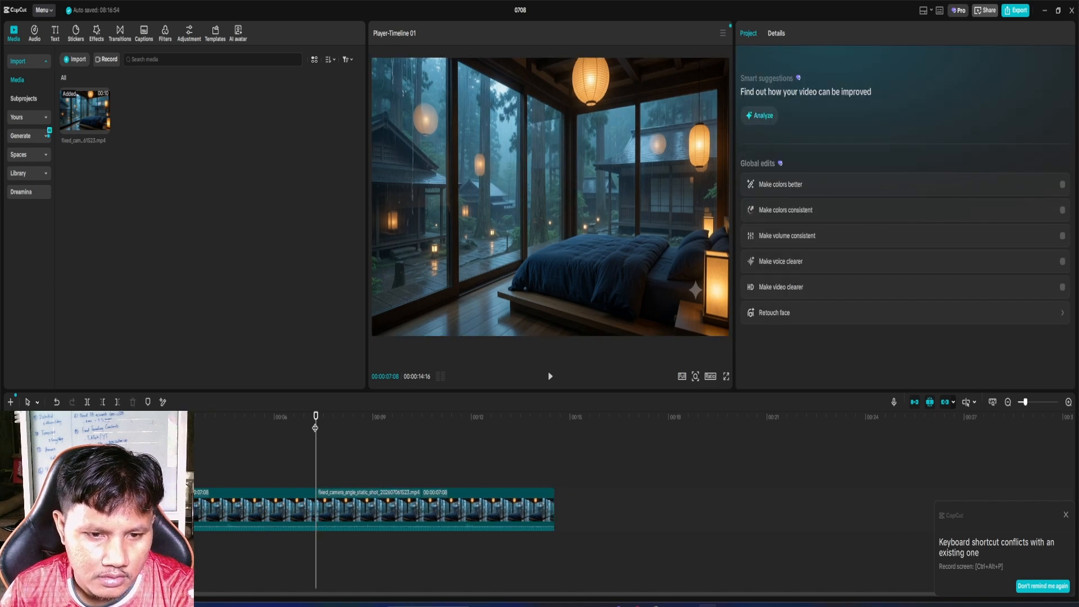
drag(315, 428, 300, 428)
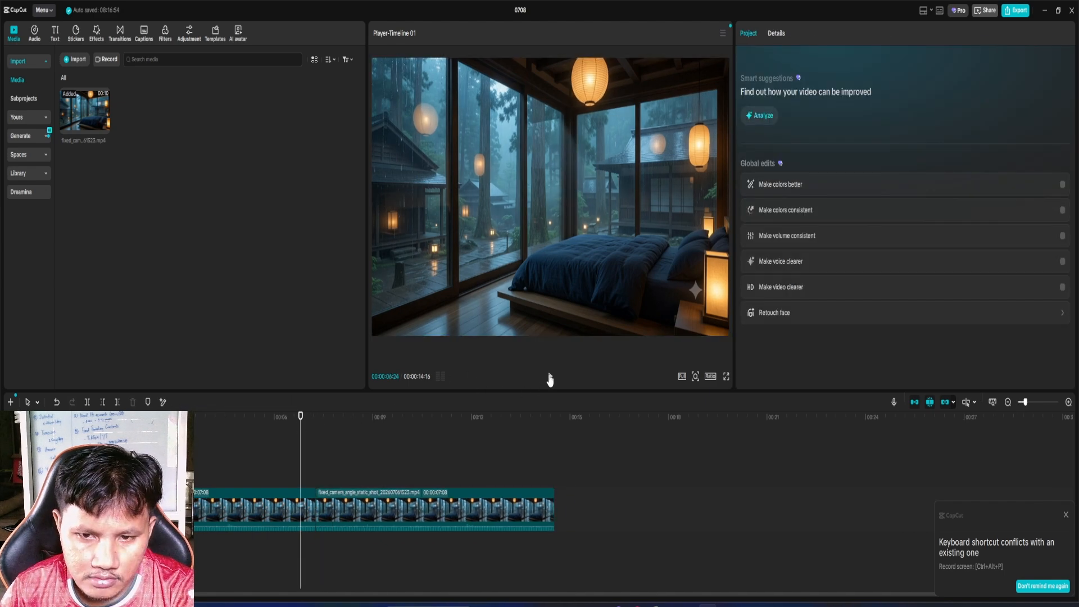
click(550, 378)
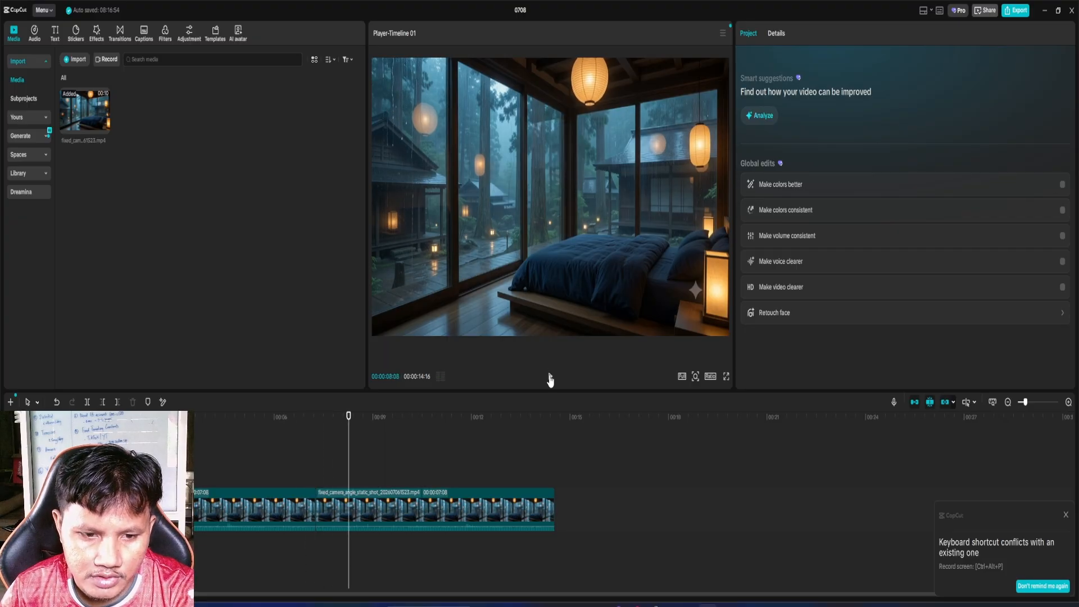
- Try reversing the second clip on the timeline
click(382, 516)
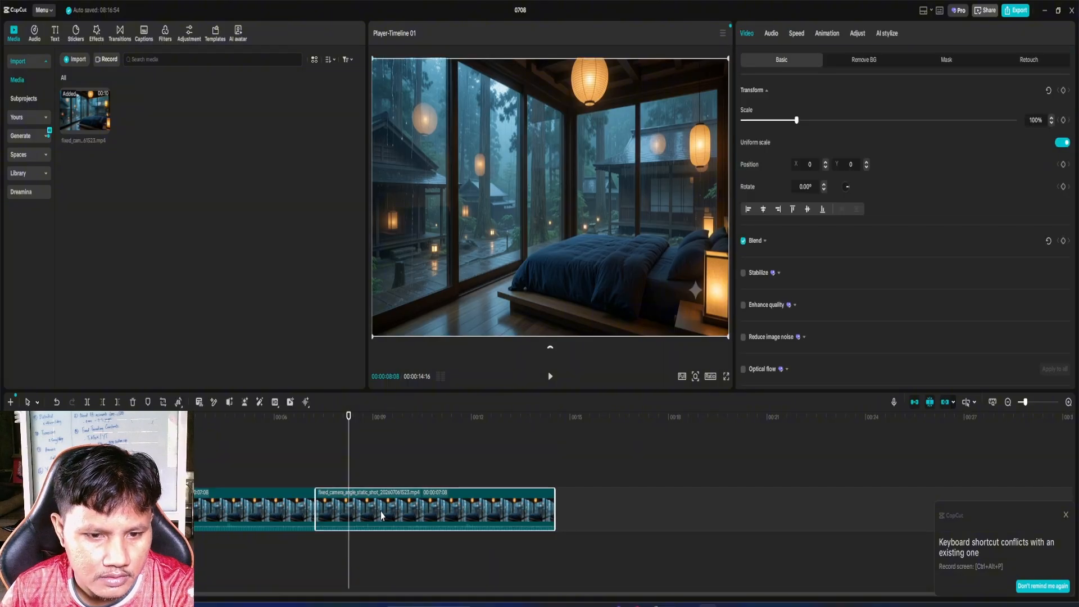
click(179, 403)
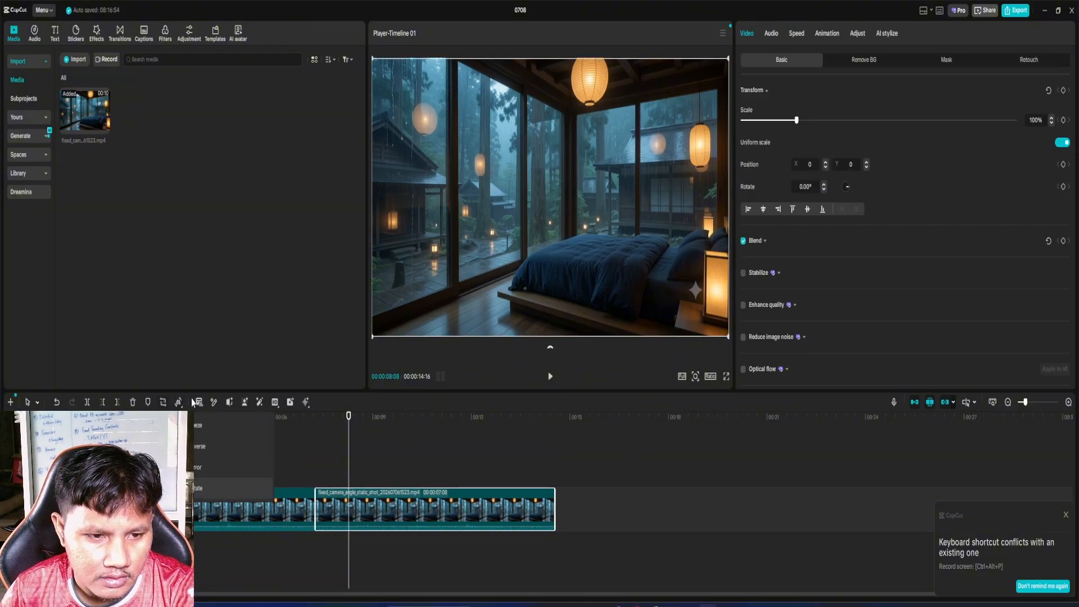
click(206, 449)
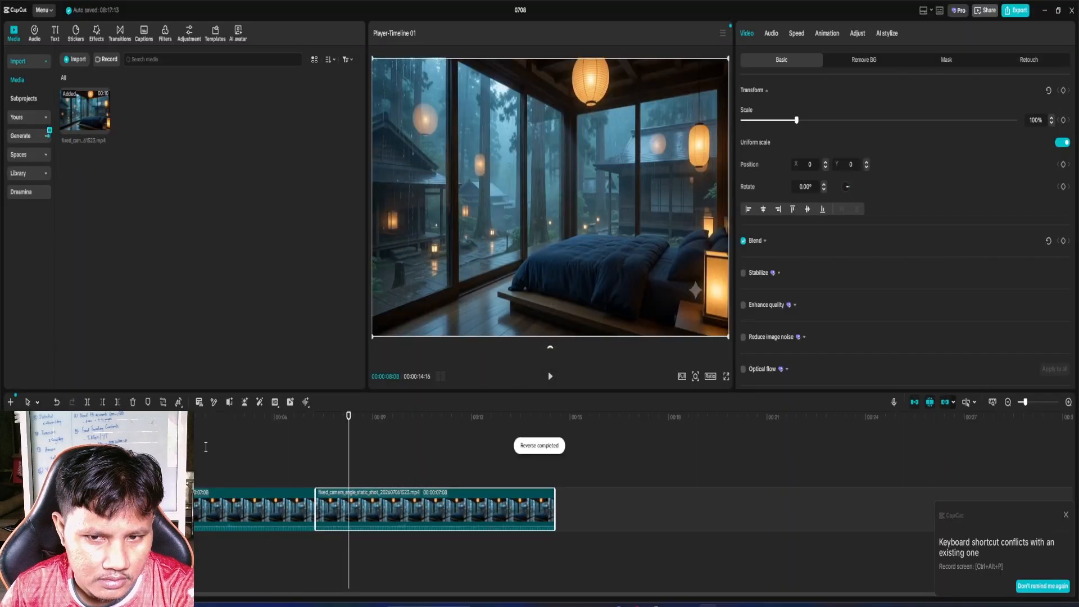
- Play and scrub across the joint between the forward clip and the reversed clip to examine the transition
drag(348, 426, 223, 450)
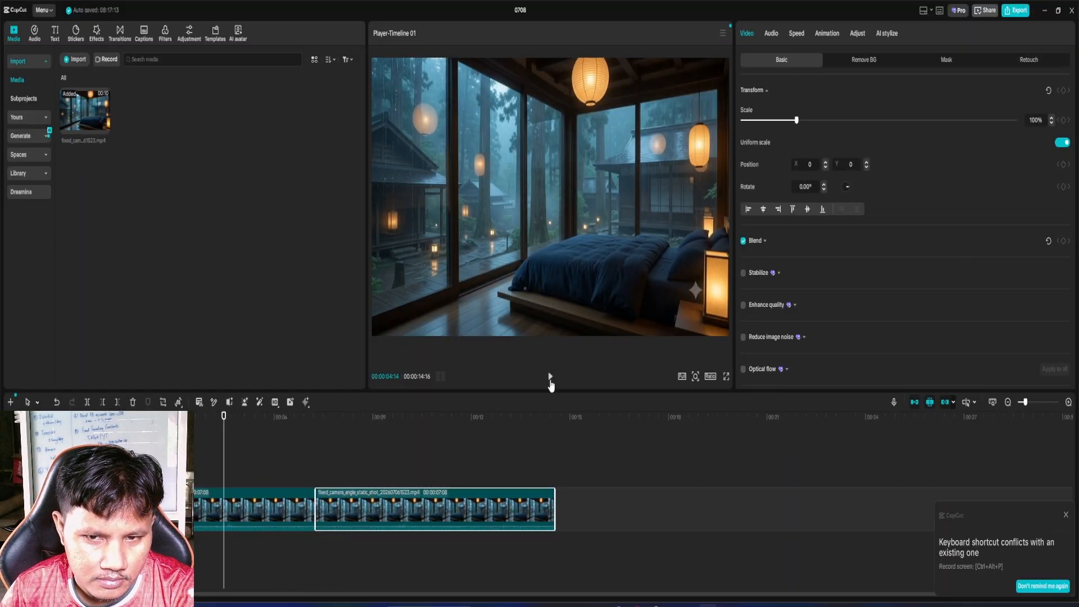
click(550, 377)
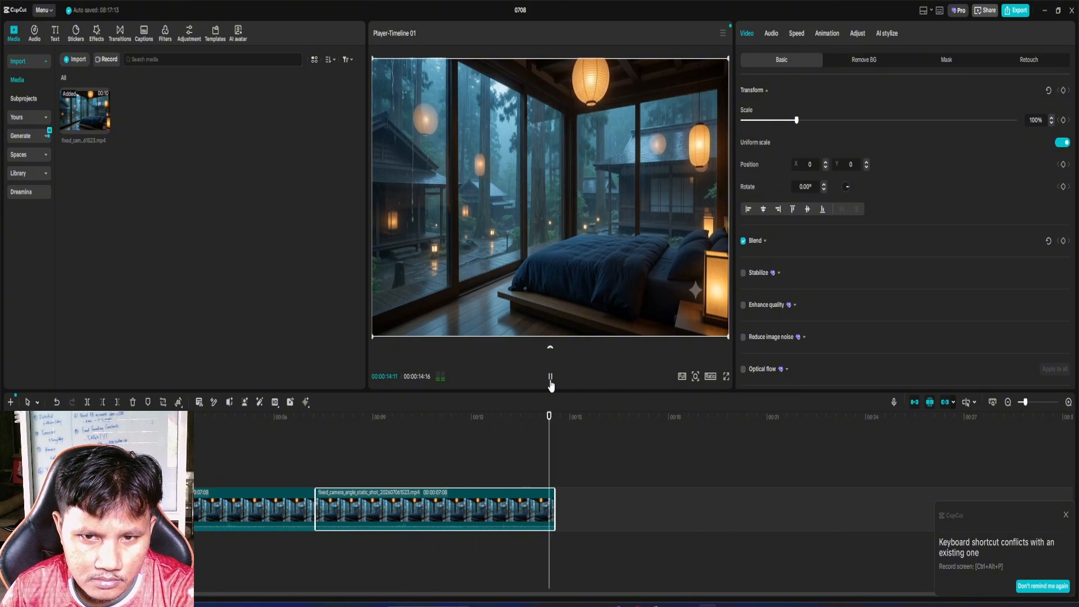
click(250, 473)
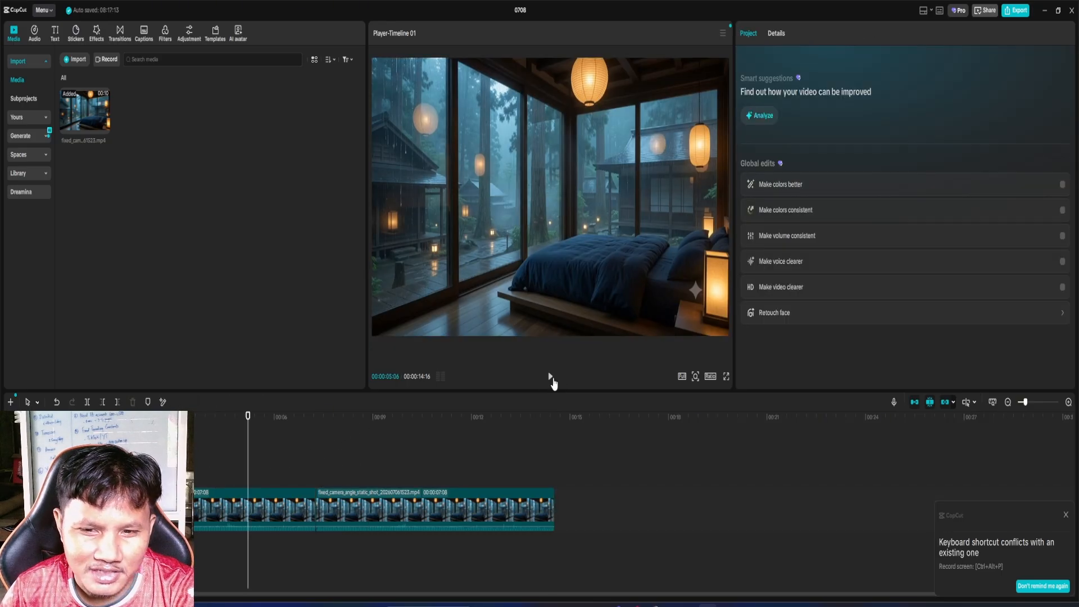
click(550, 377)
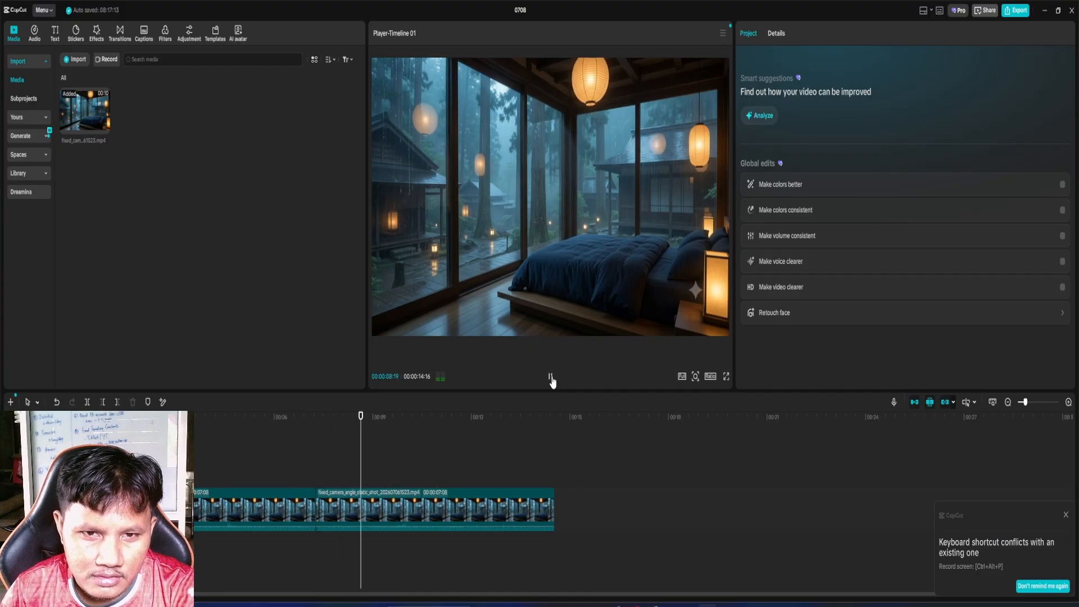
click(550, 376)
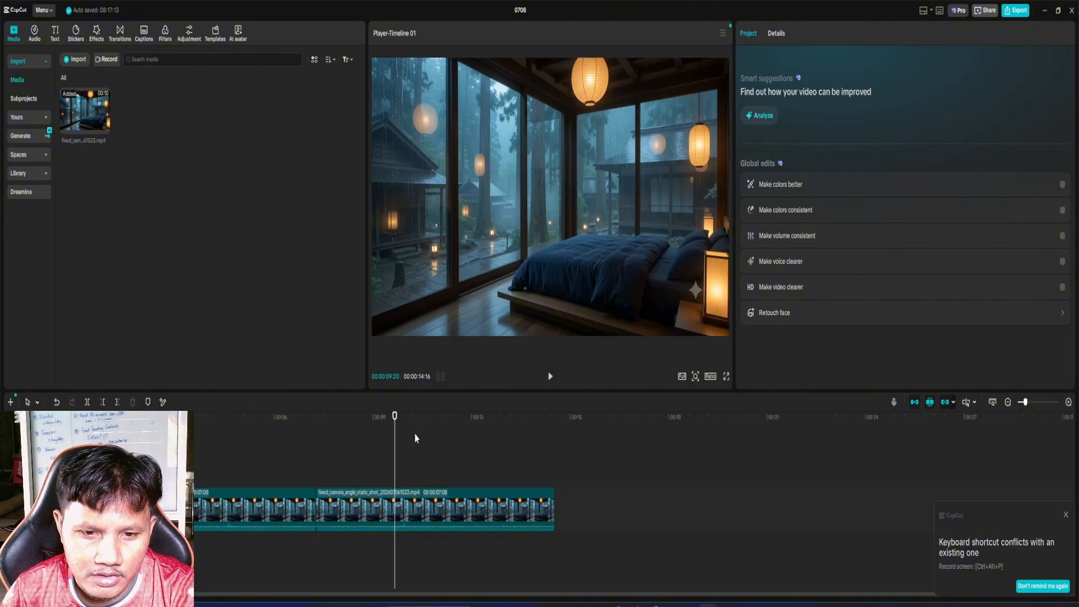
drag(395, 421, 205, 455)
drag(199, 430, 386, 432)
- Undo the reversal of the second clip
click(445, 510)
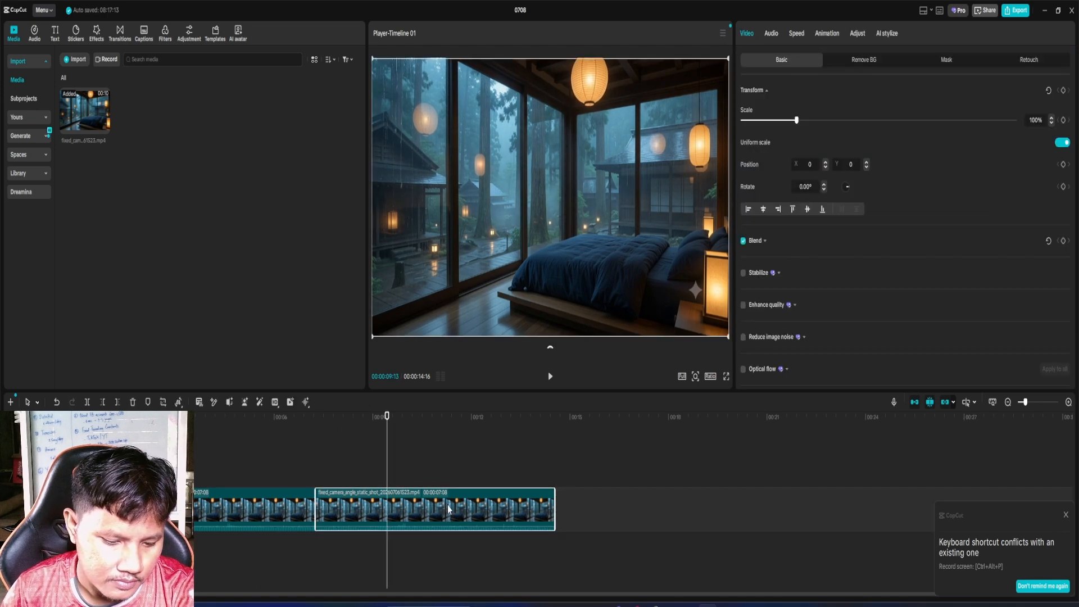
key(ctrl+z)
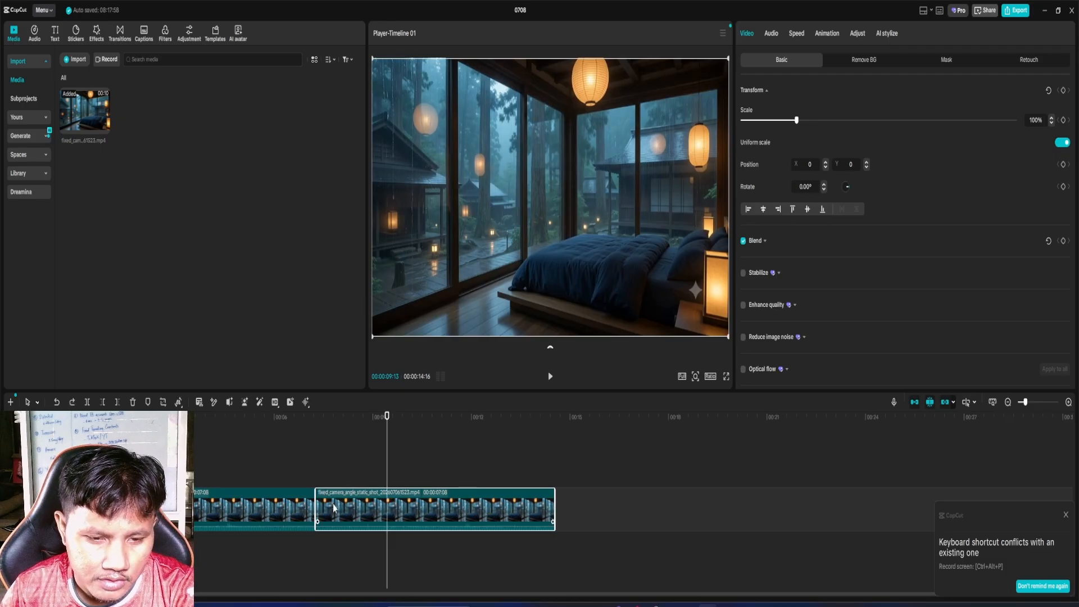
- Move the second clip to a track above, overlapping the end of the first clip by about 12 frames
drag(365, 511, 352, 471)
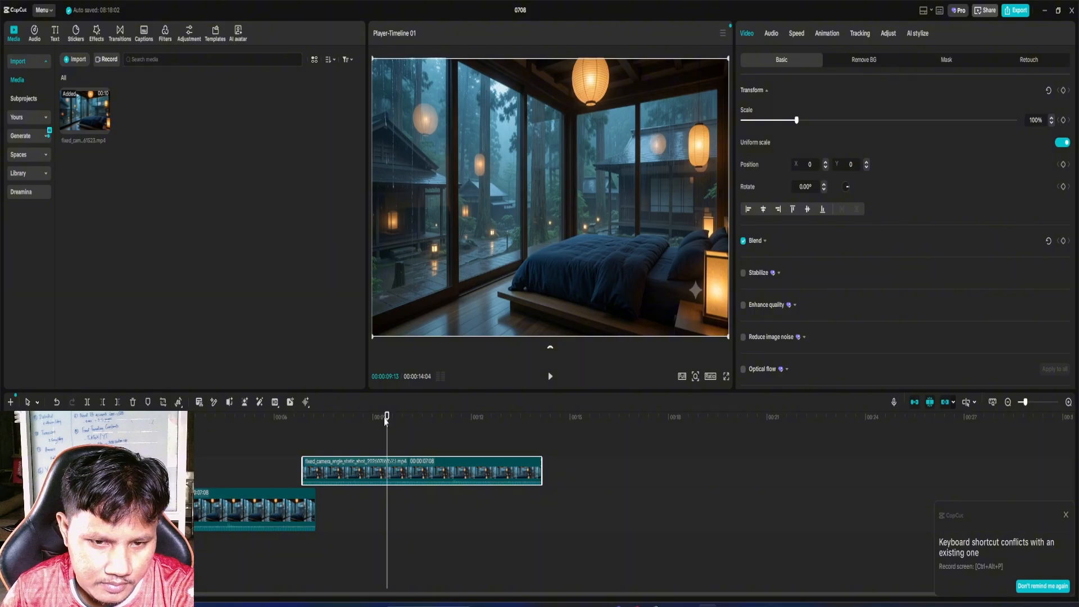
drag(386, 420, 201, 416)
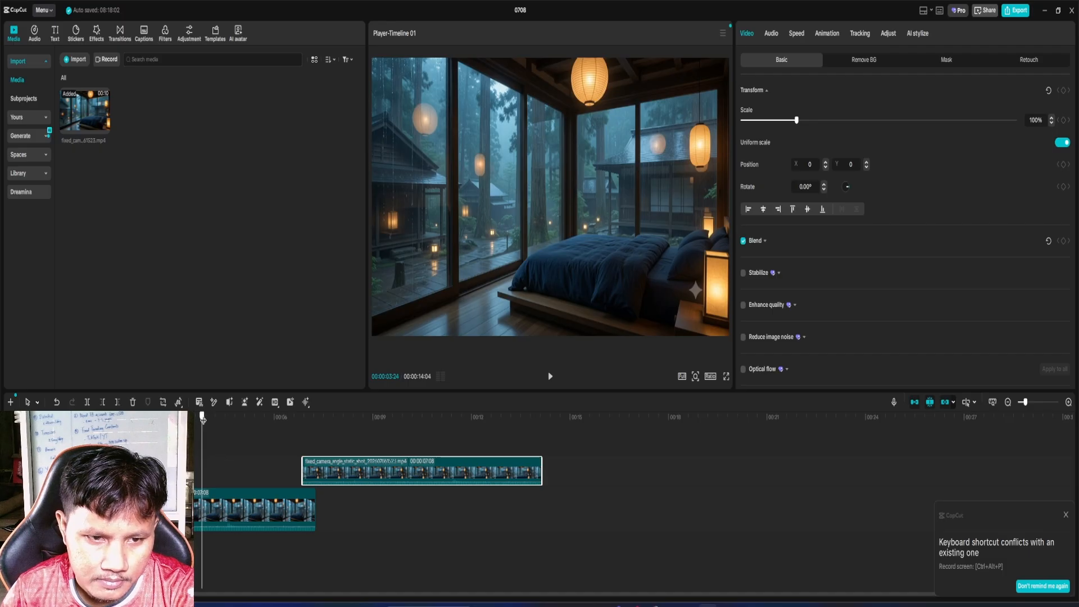
drag(203, 419, 274, 447)
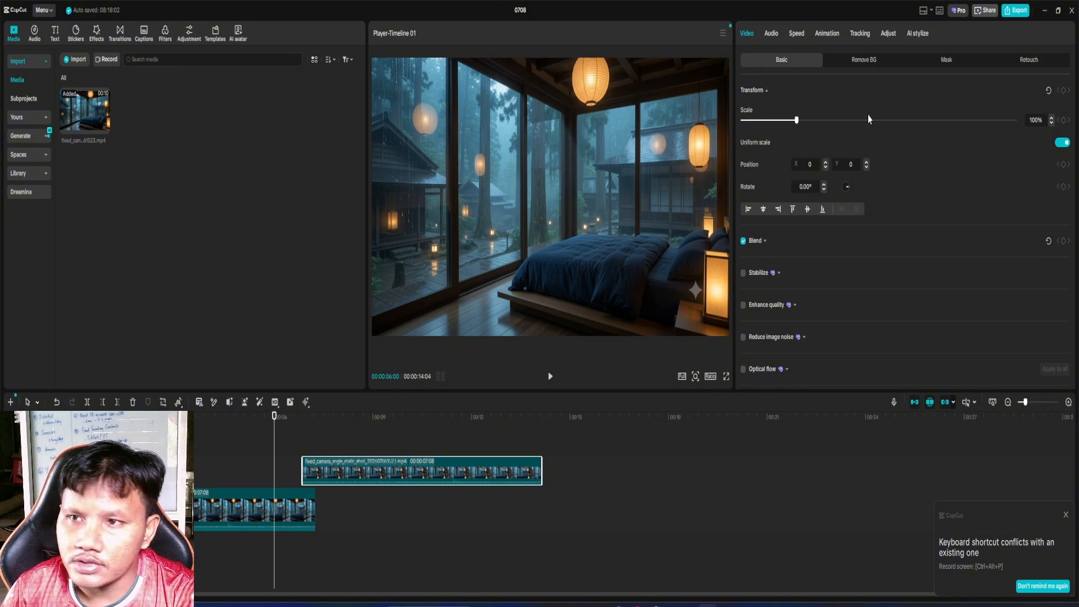
- Search the entry animations for "Fade In" for the overlapping second clip on the upper track
click(826, 34)
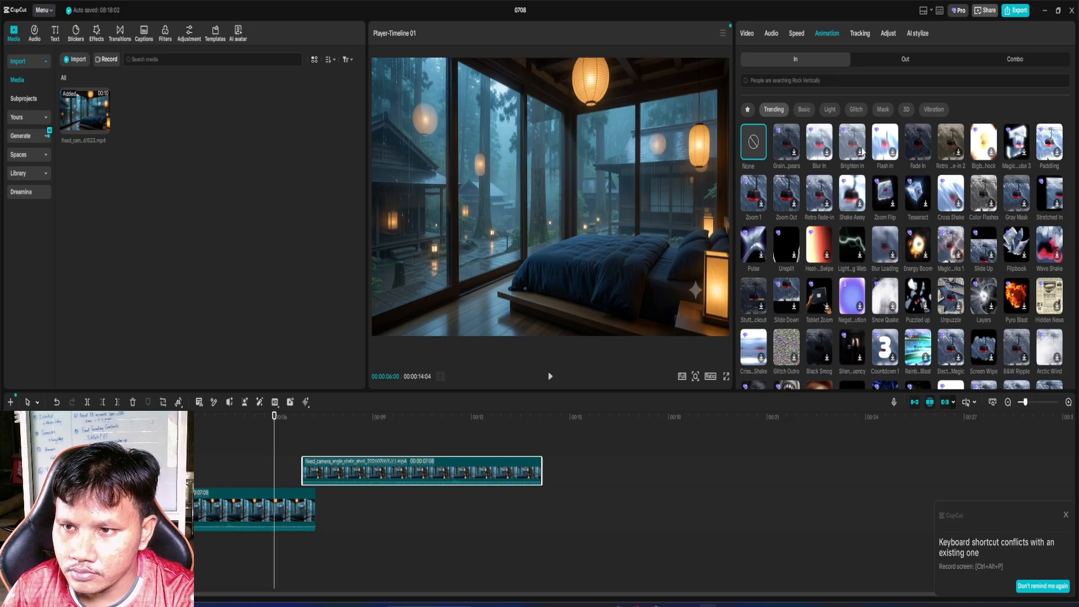
click(821, 83)
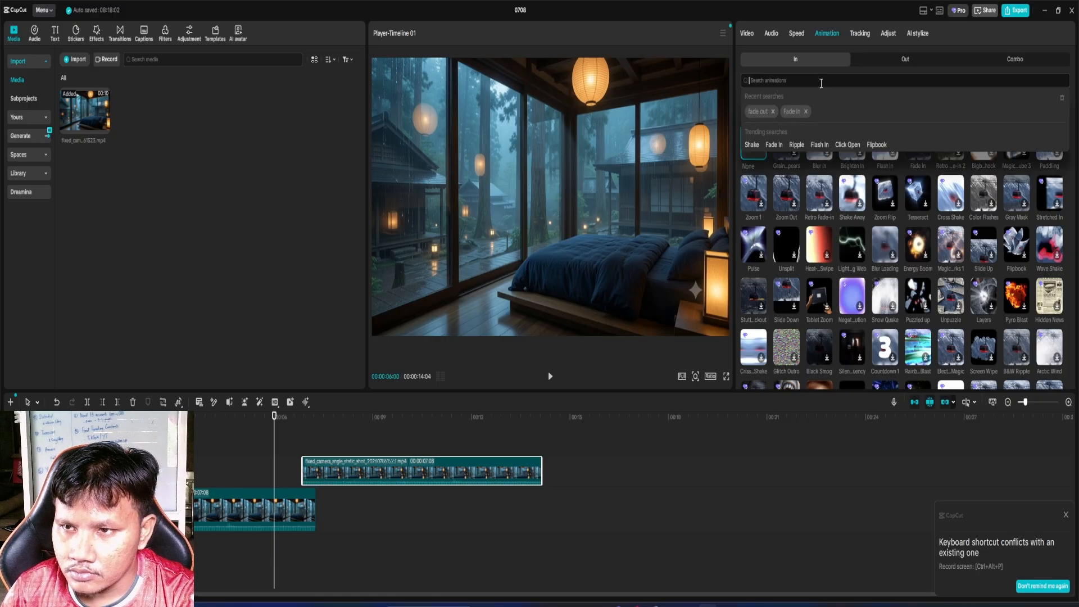
click(787, 112)
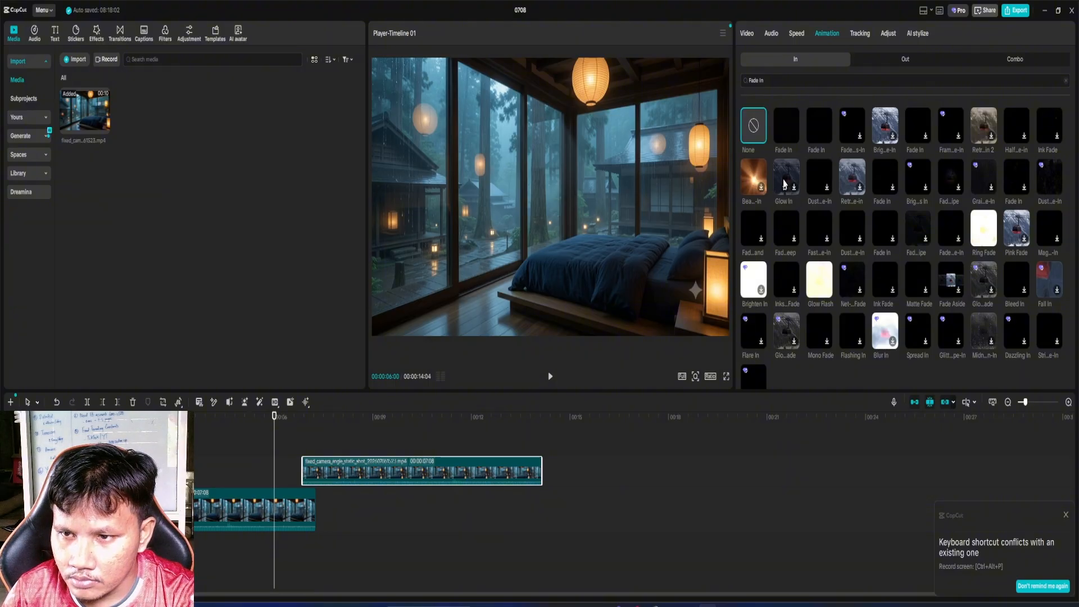
- Try the Glow In entry animation on the upper clip and play across the overlap to judge it
drag(788, 178, 597, 325)
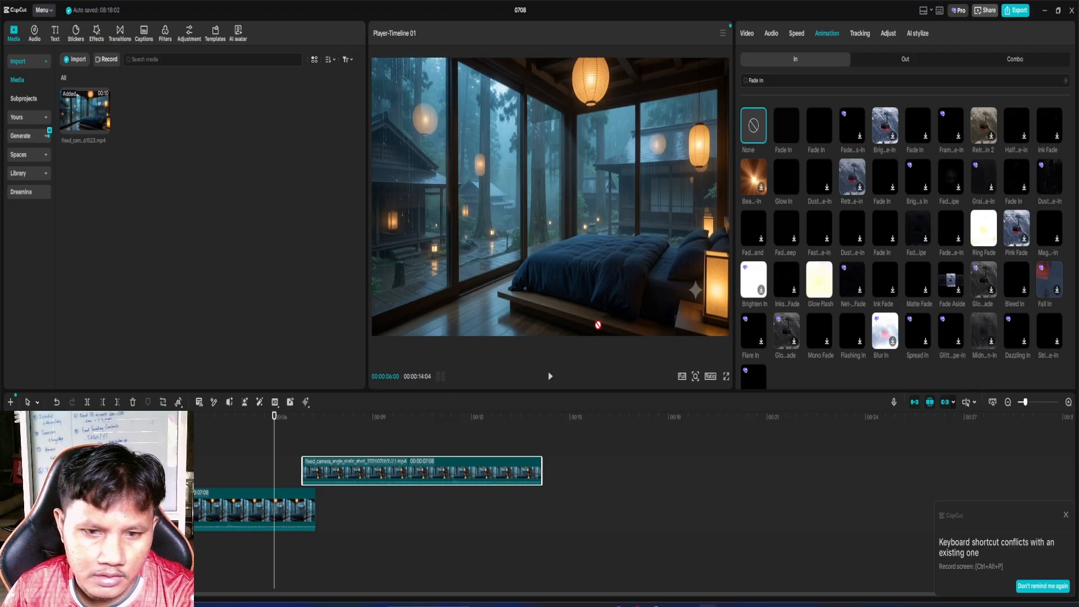
click(789, 187)
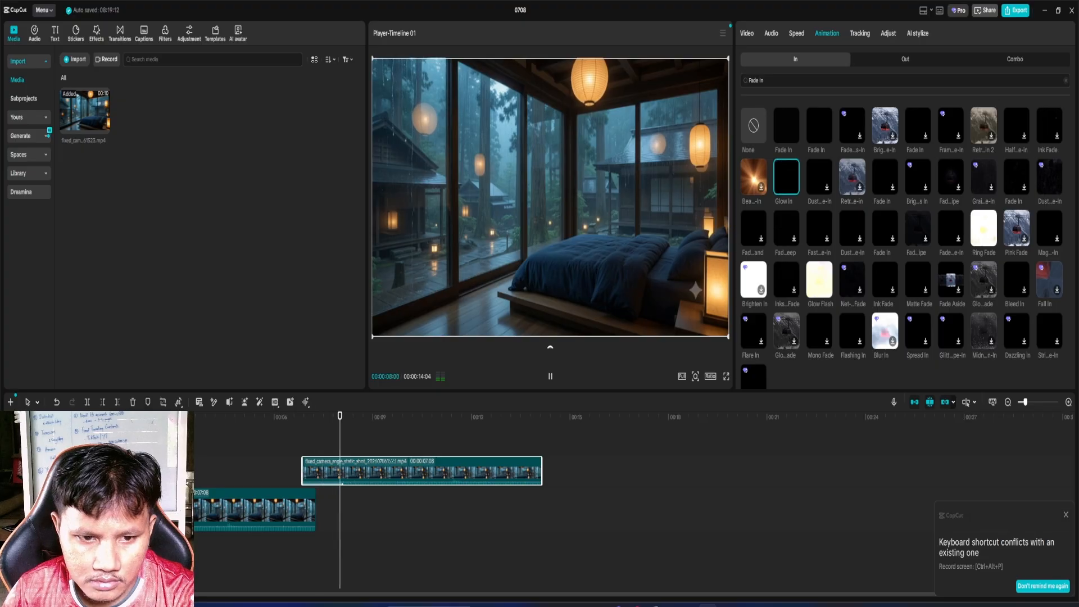
click(268, 450)
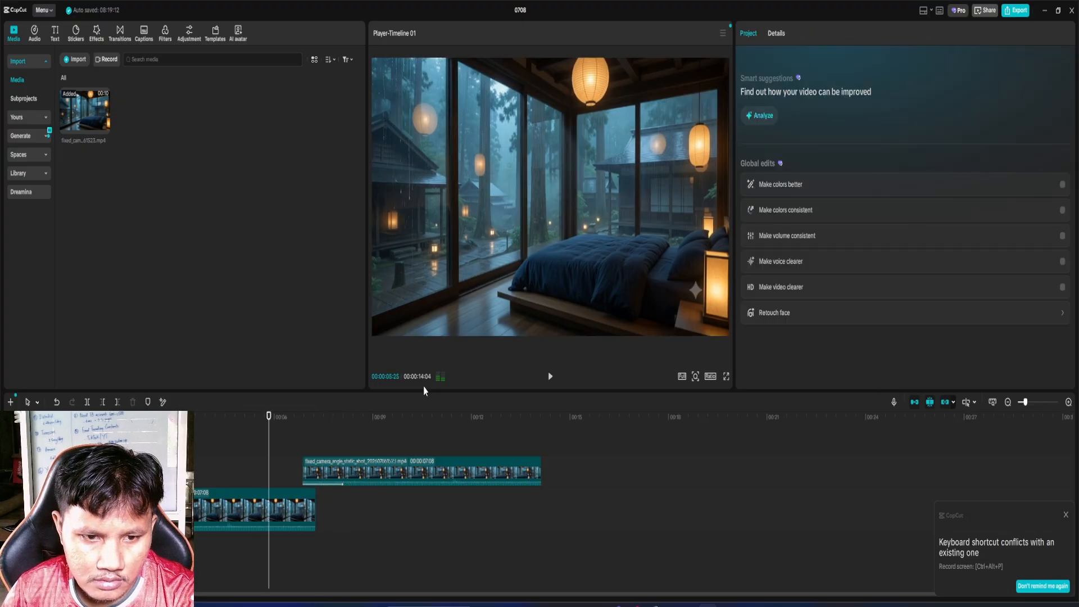
click(551, 382)
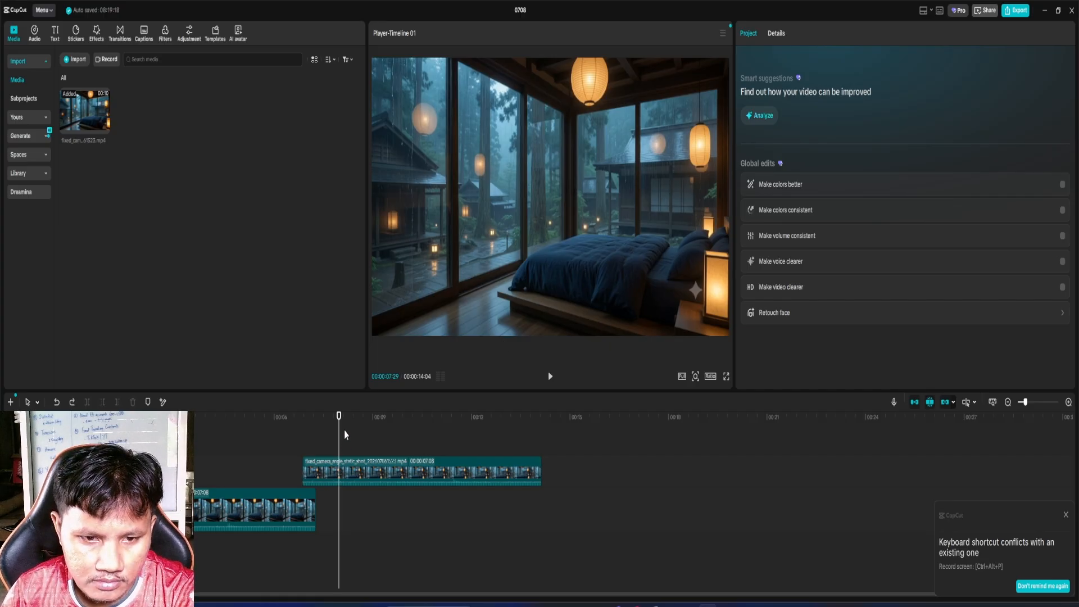
- Apply the first Fade In entry animation to the upper clip, with the playhead at the end of the first clip
drag(339, 420, 322, 439)
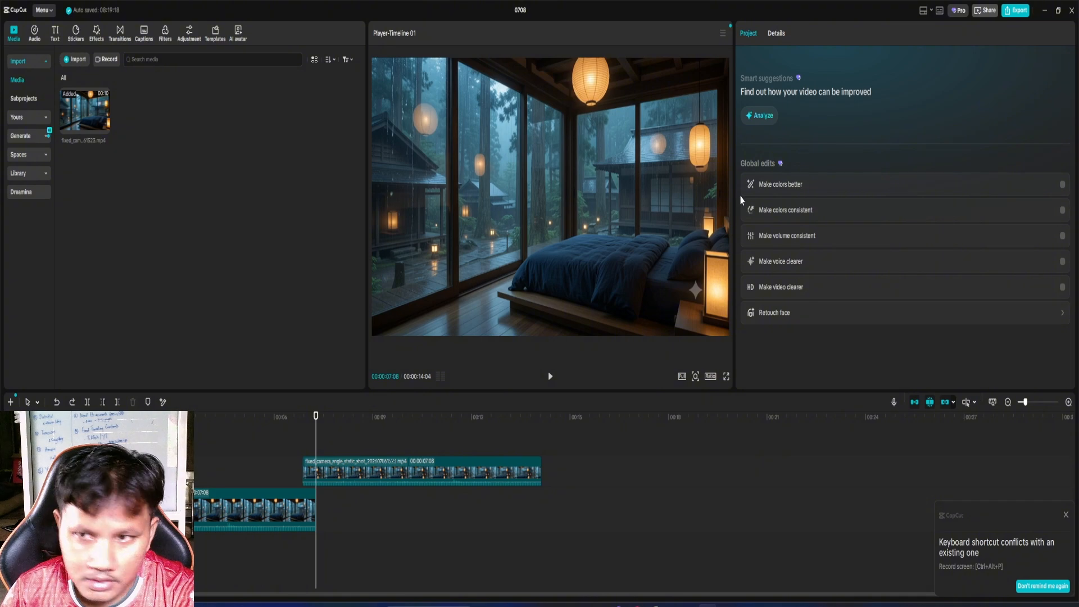
click(412, 474)
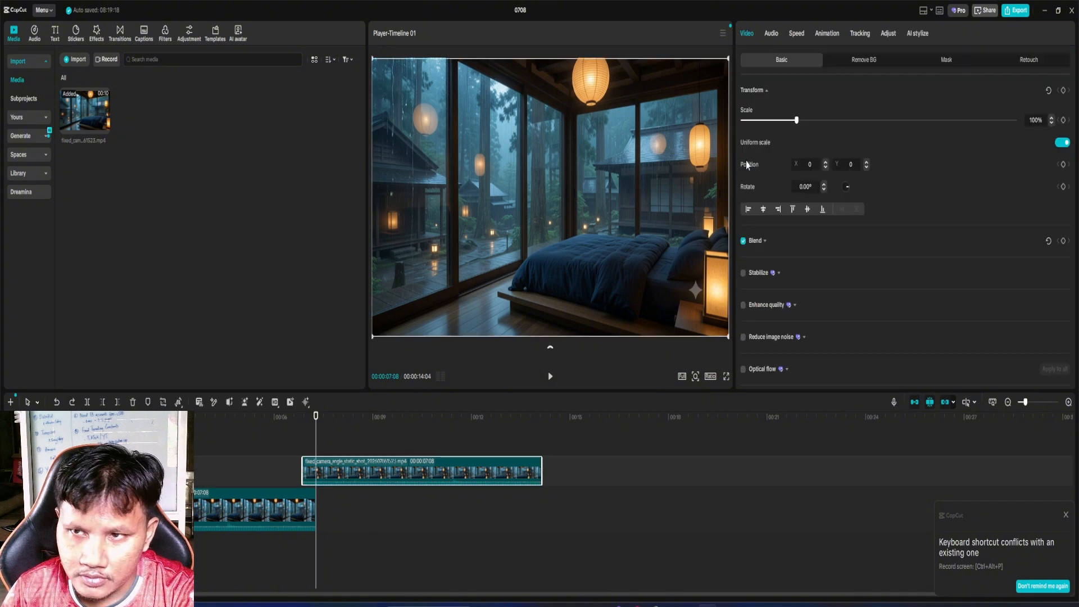
click(828, 34)
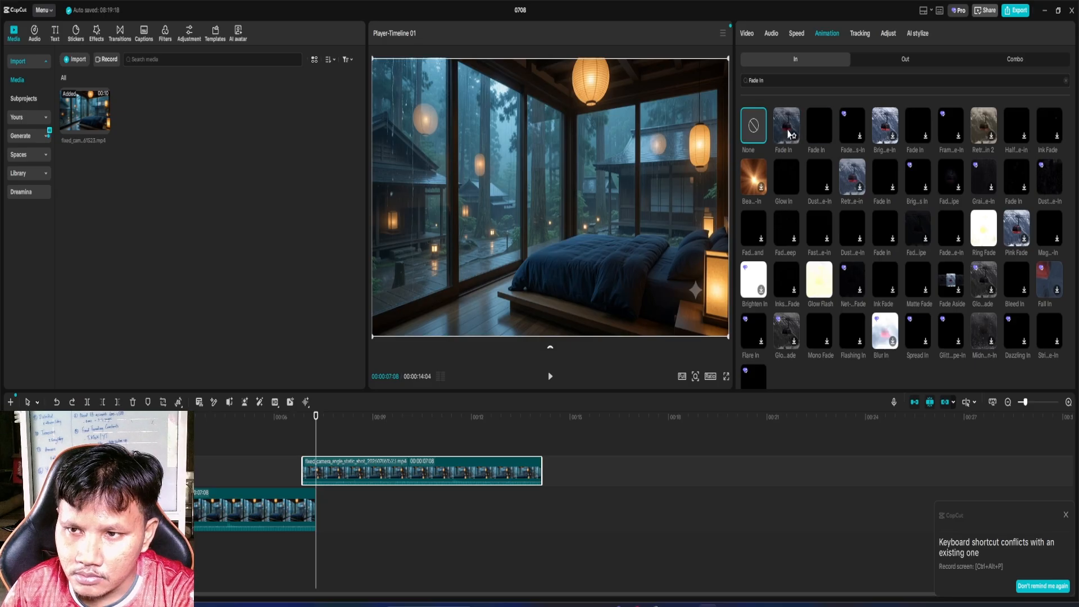
click(787, 132)
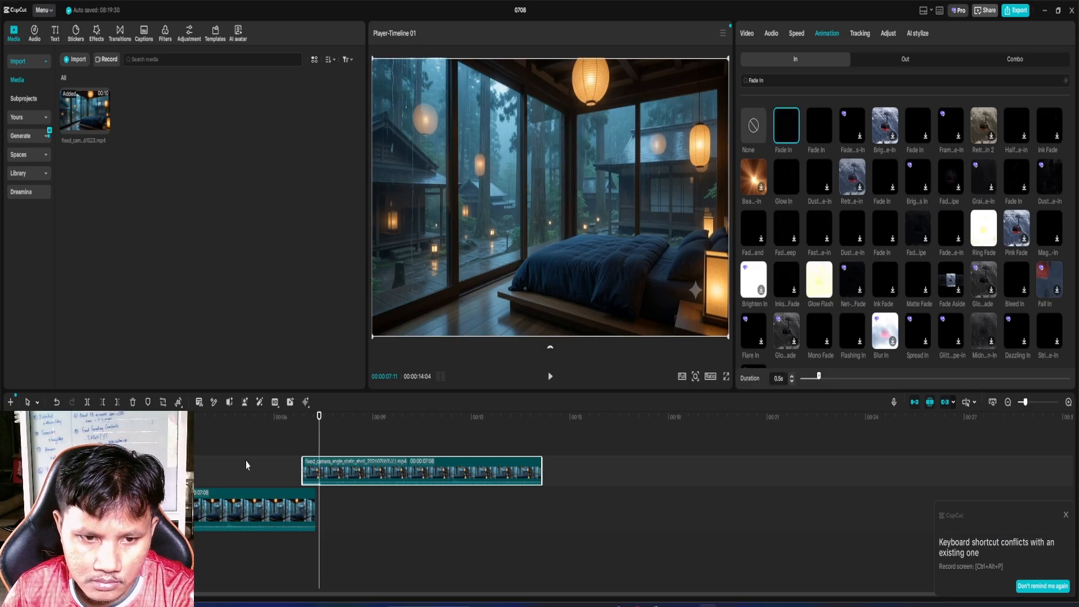
- Play twice across the overlap between the first clip and the faded upper clip to examine the transition
click(281, 447)
click(551, 379)
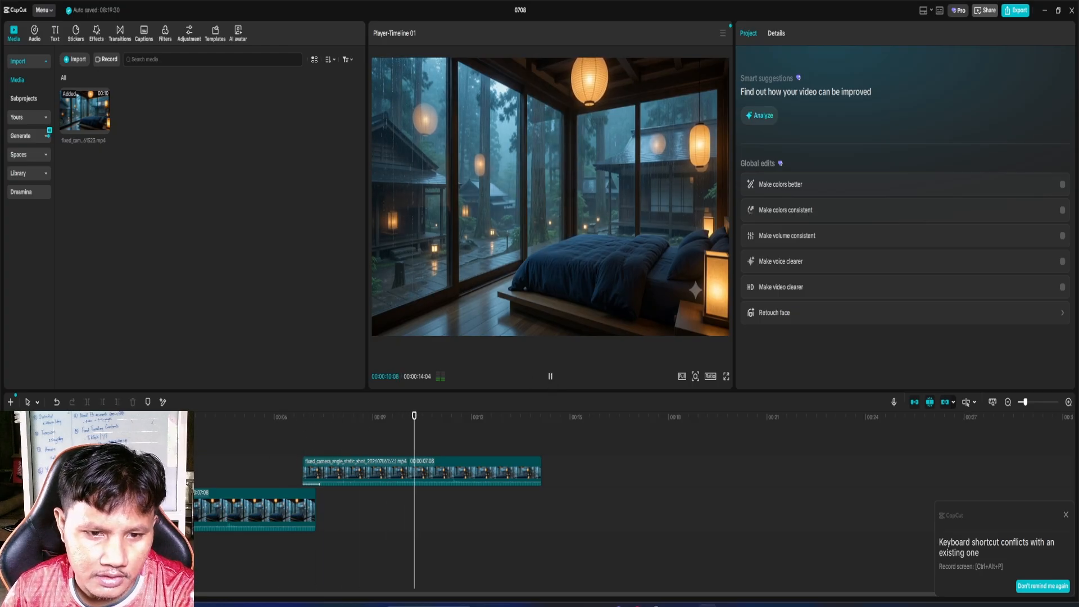
click(297, 456)
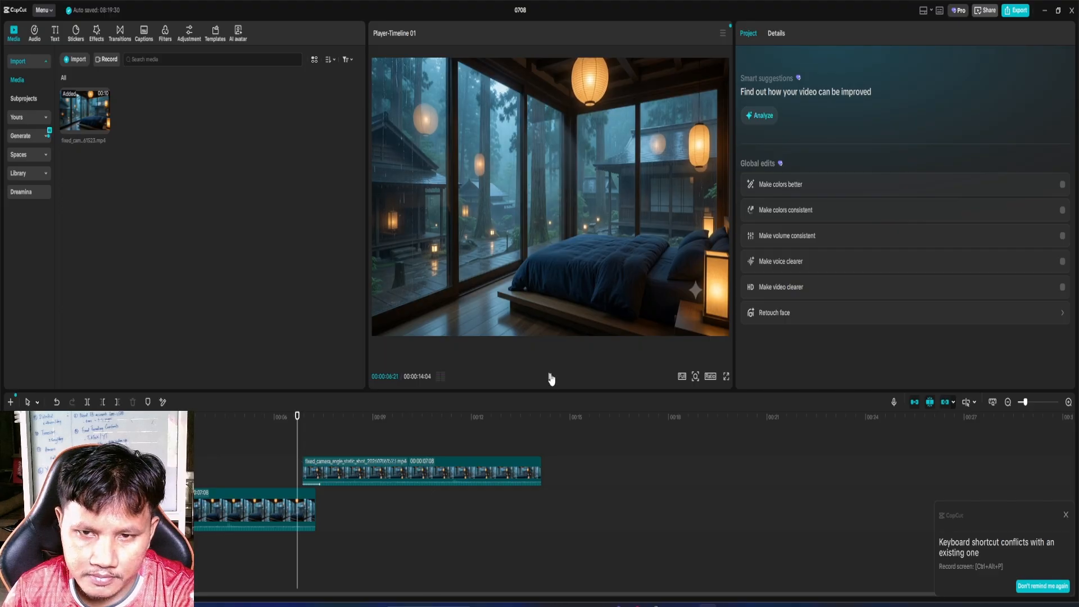
click(551, 379)
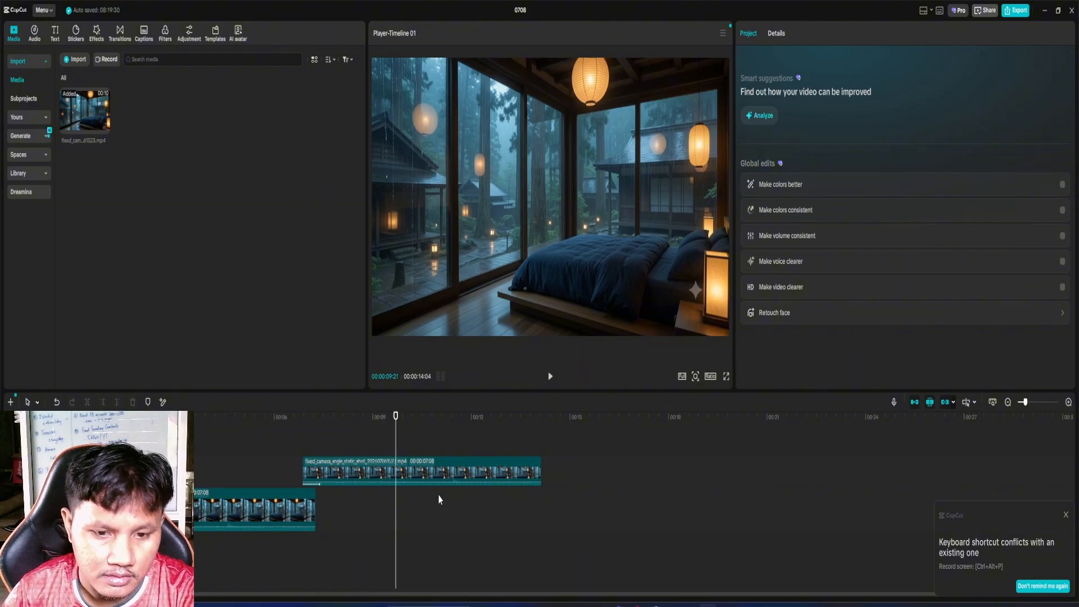
- Duplicate the faded clip twice onto successively higher tracks, each copy overlapping the end of the previous clip by about 16 frames
drag(463, 475, 683, 441)
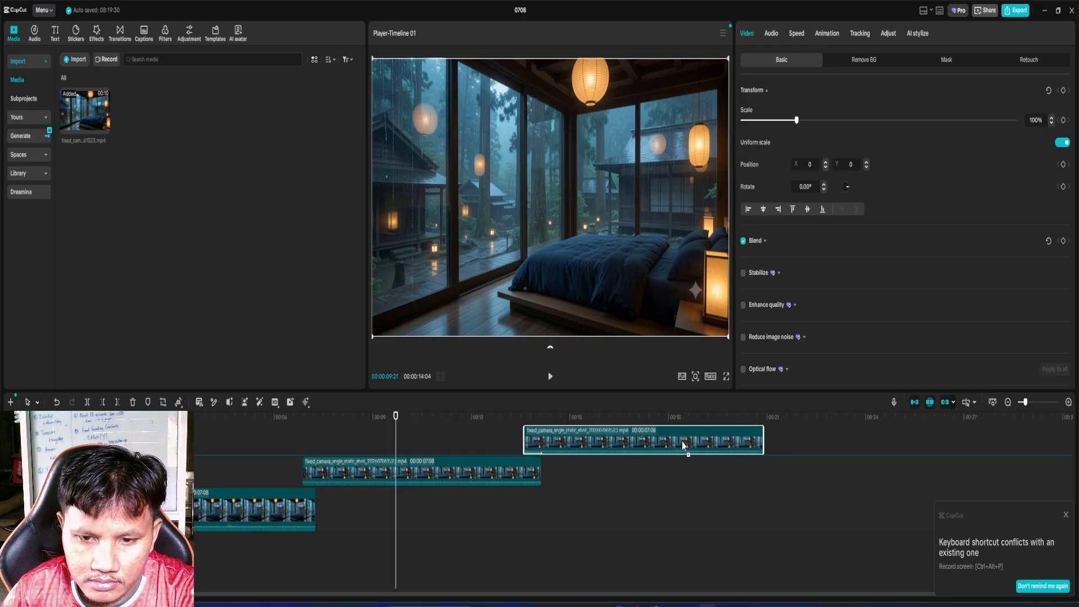
click(678, 469)
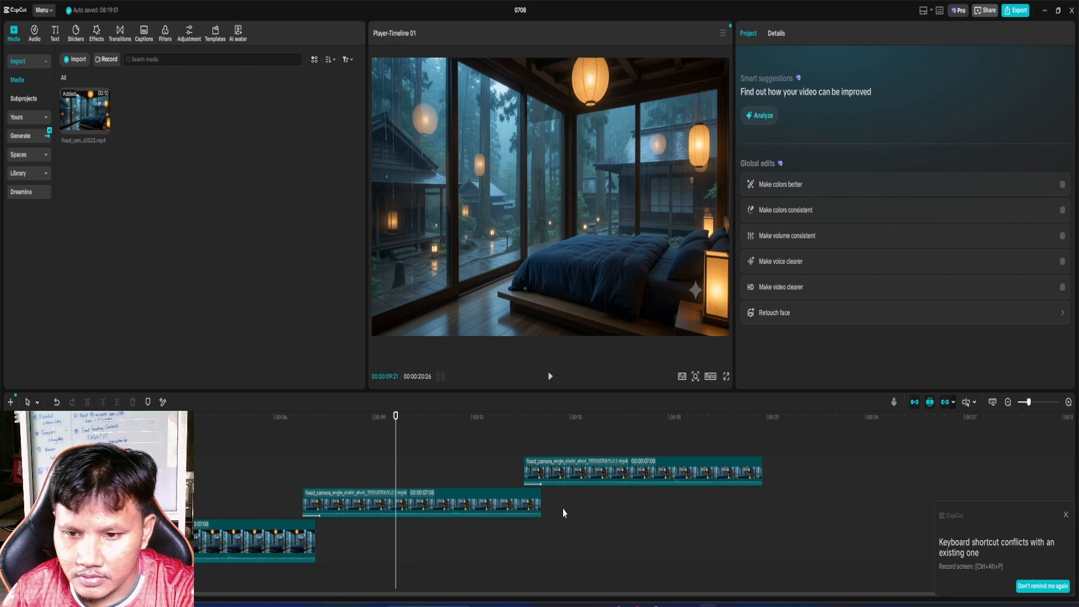
drag(636, 476, 831, 444)
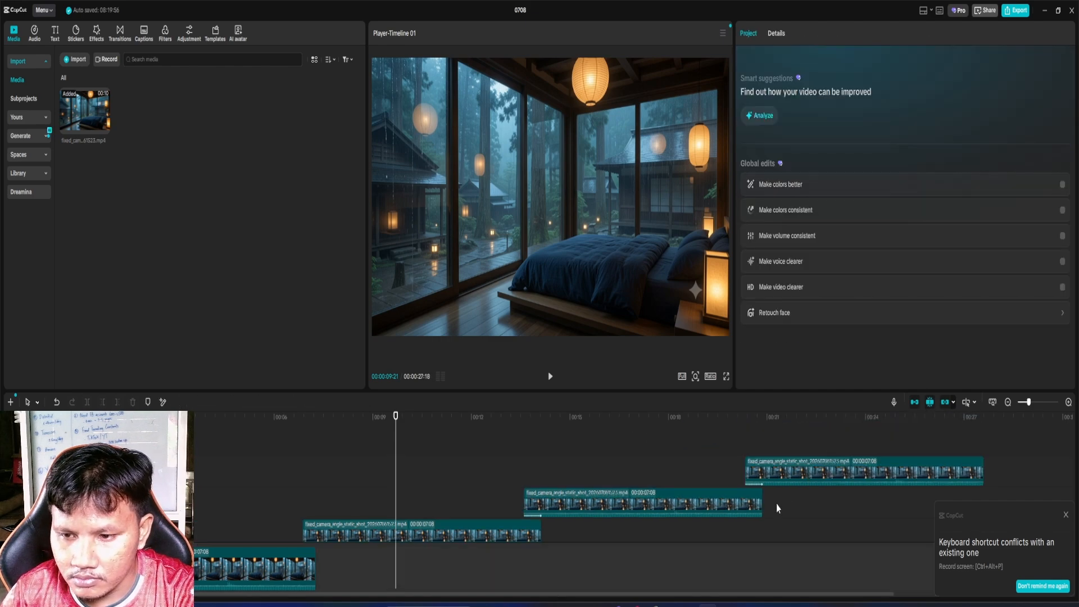
- Combine all four overlapping clips into one compound clip and dismiss the shortcut conflict notification
drag(856, 578, 197, 484)
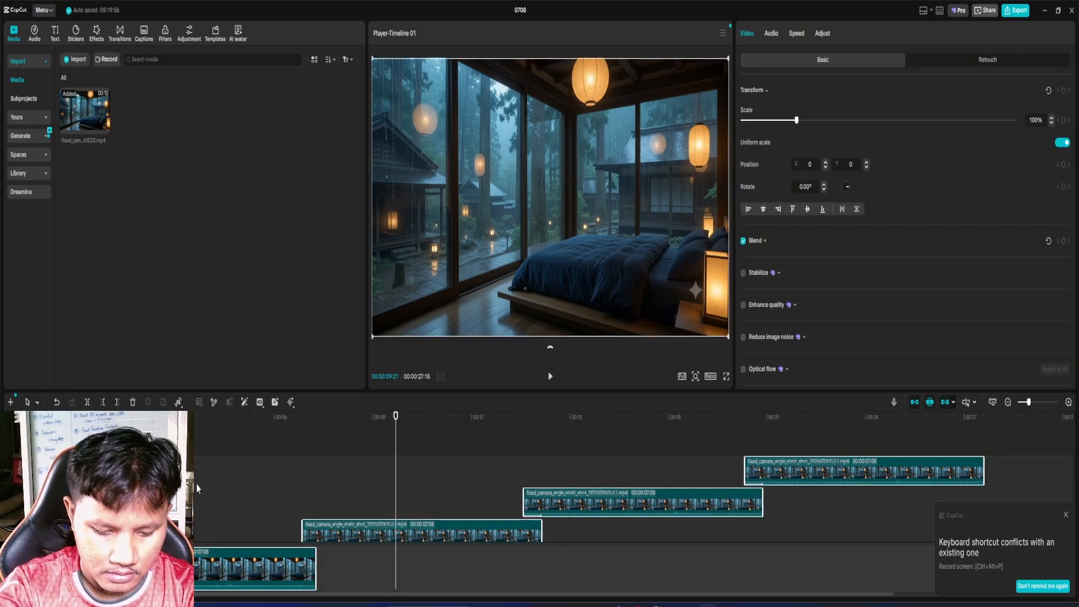
key(alt+g)
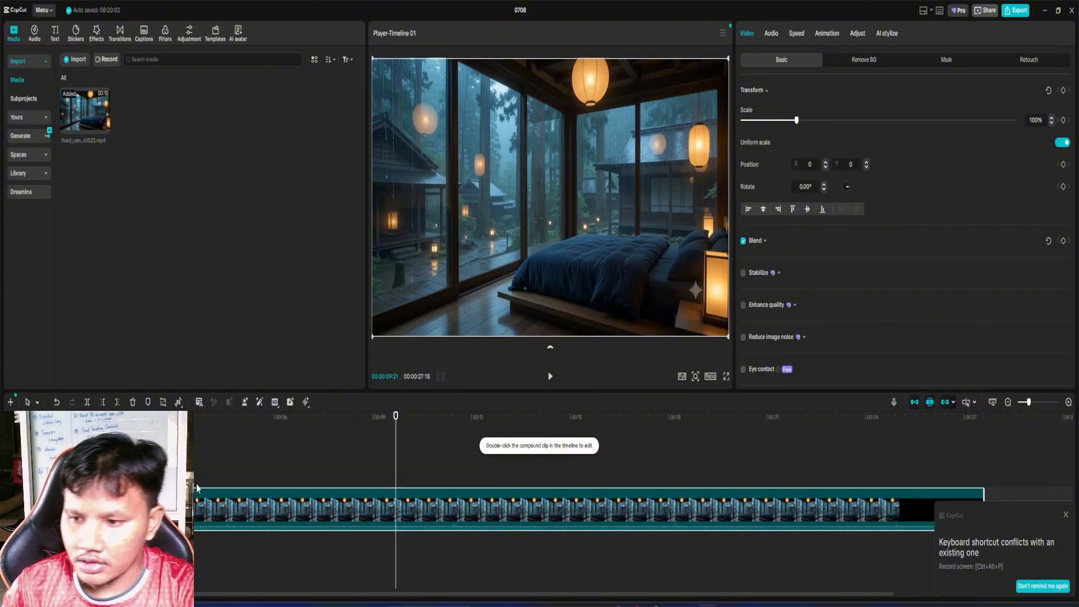
click(1064, 516)
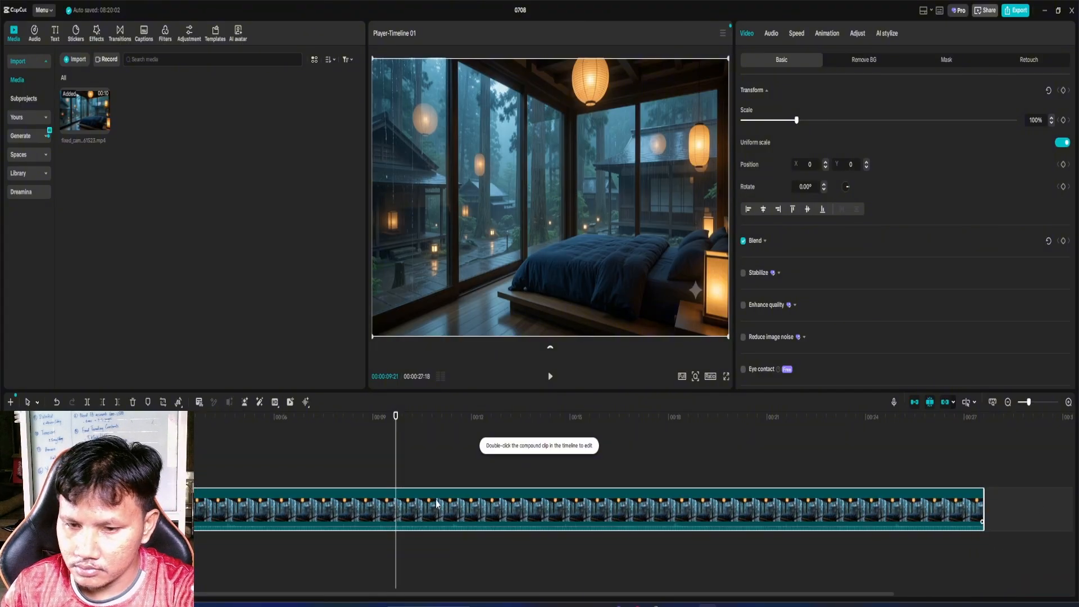
- Duplicate the compound clip on the same track, placing the copy directly after the end of the original
drag(396, 419, 989, 462)
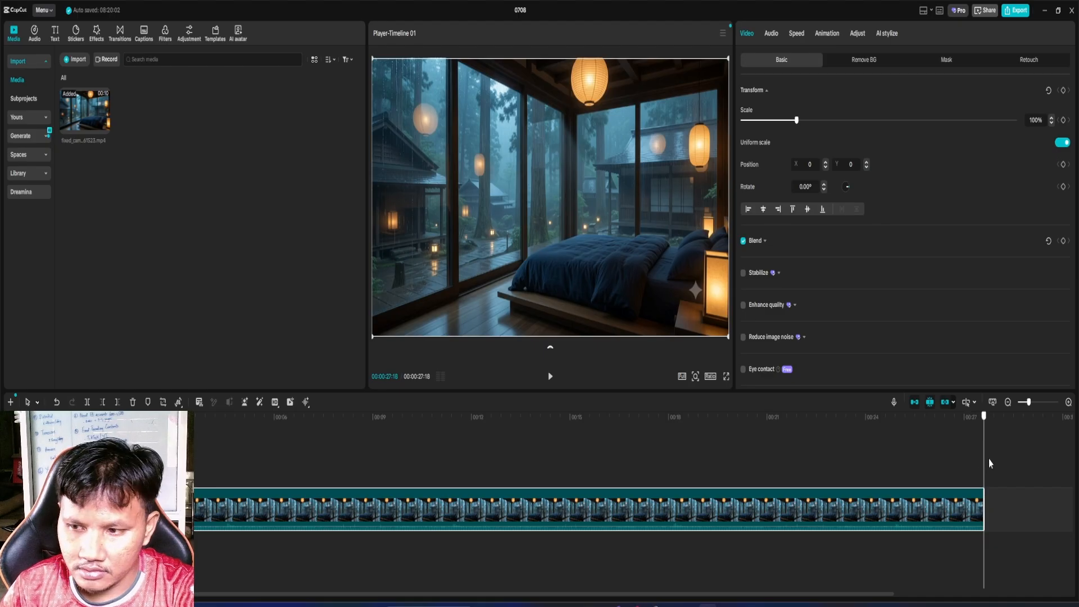
drag(366, 599, 425, 591)
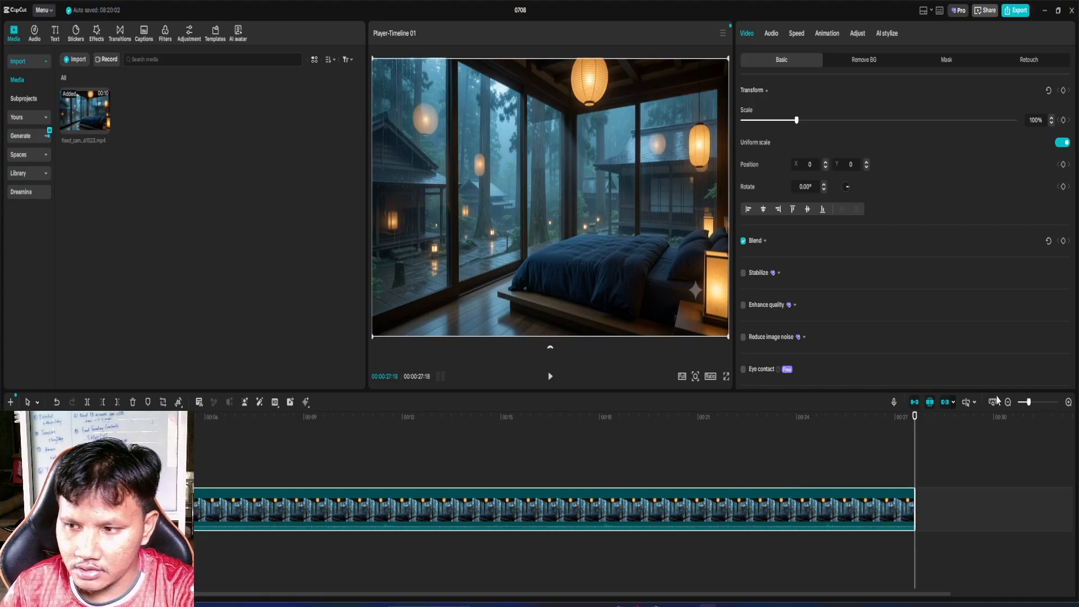
drag(1023, 403, 1021, 403)
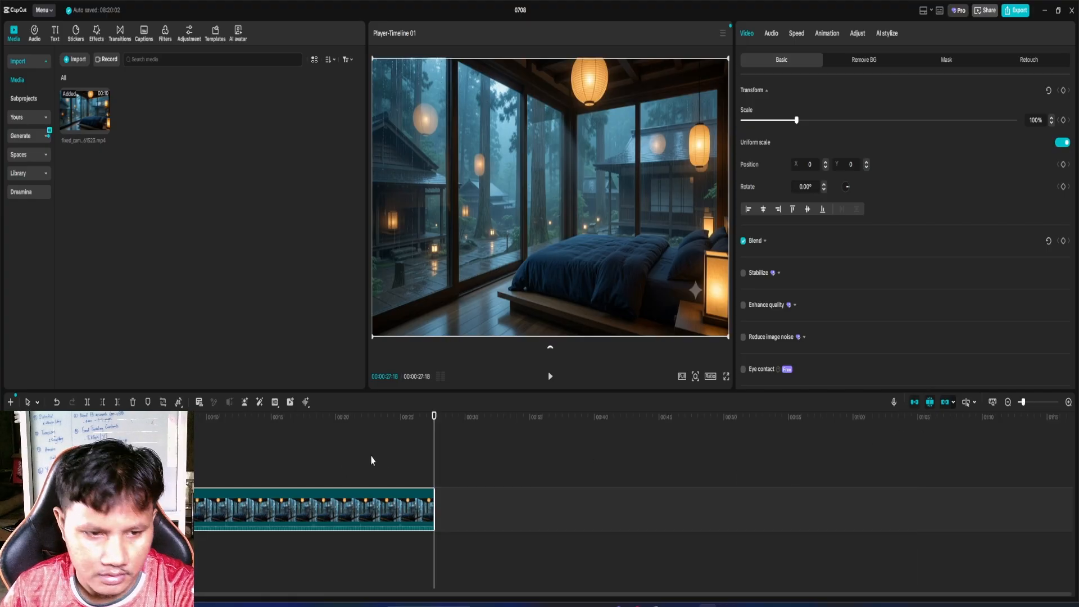
drag(290, 507, 636, 507)
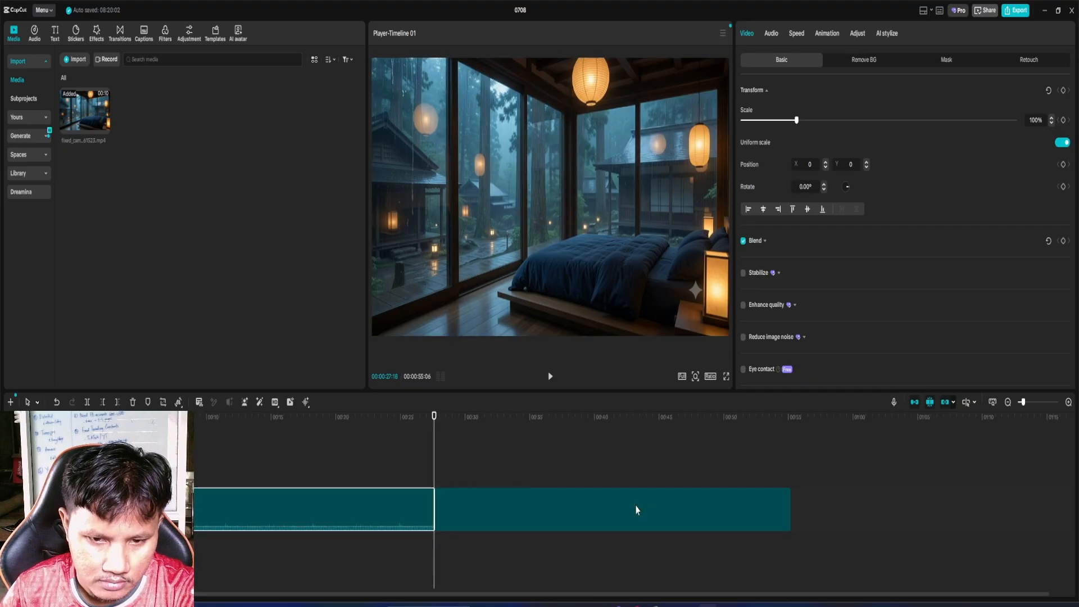
- Play across the compound clips' joint, then move the second one to the track above, overlapping the first's end by about 12 frames
click(429, 479)
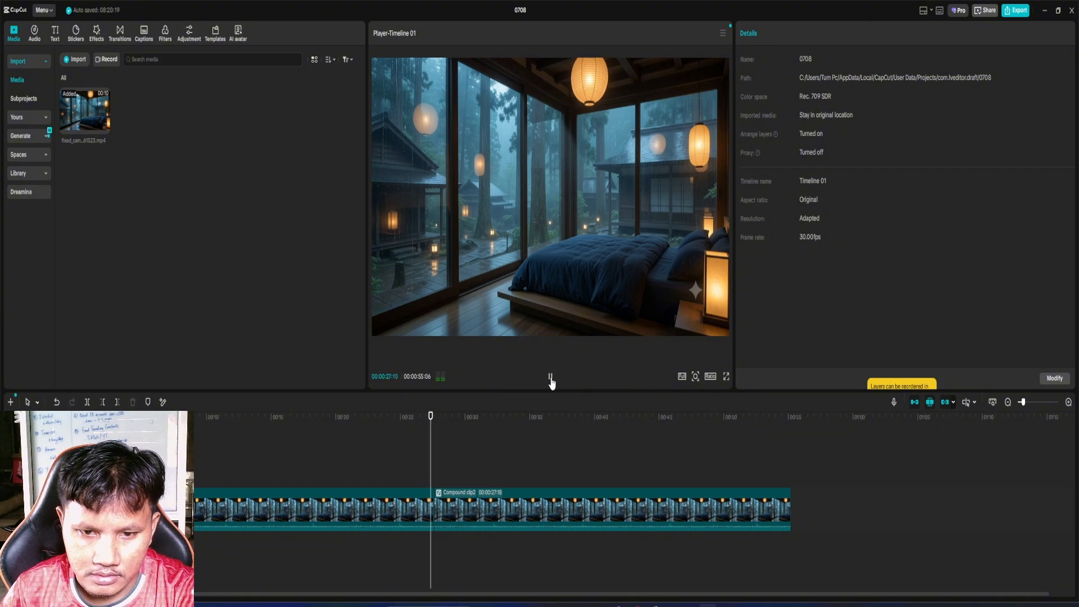
click(550, 377)
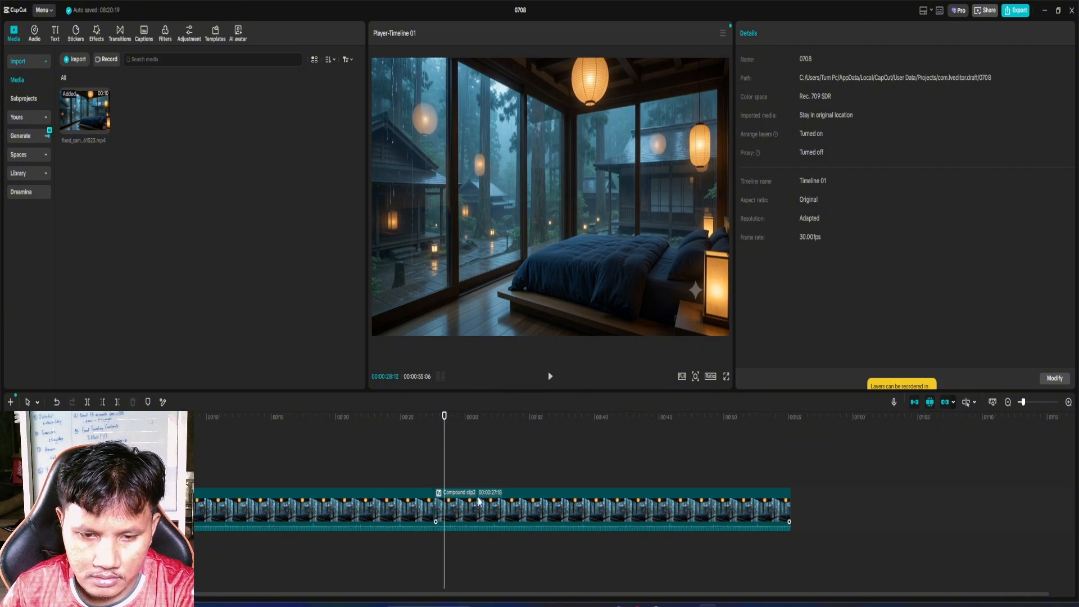
drag(478, 502, 450, 472)
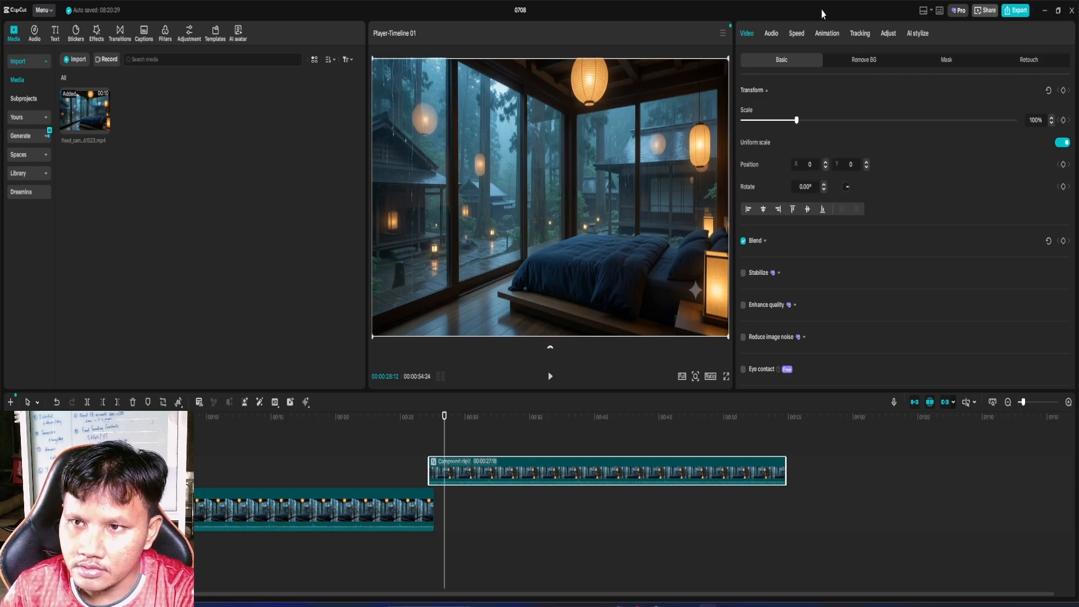
- Try the second Fade In variant as the upper compound clip's entry animation and preview the overlap
click(824, 35)
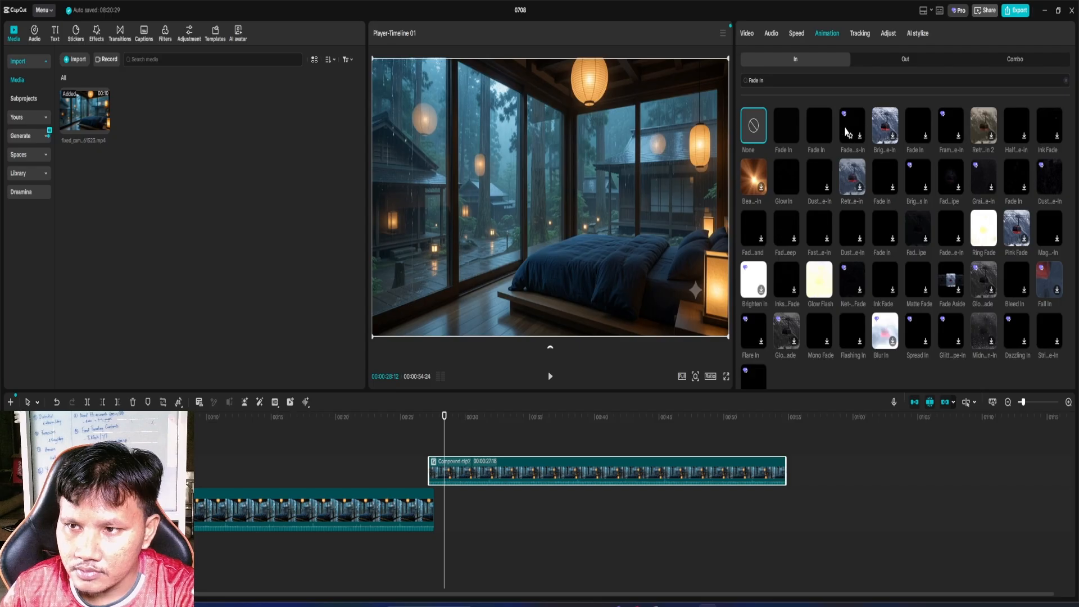
click(817, 139)
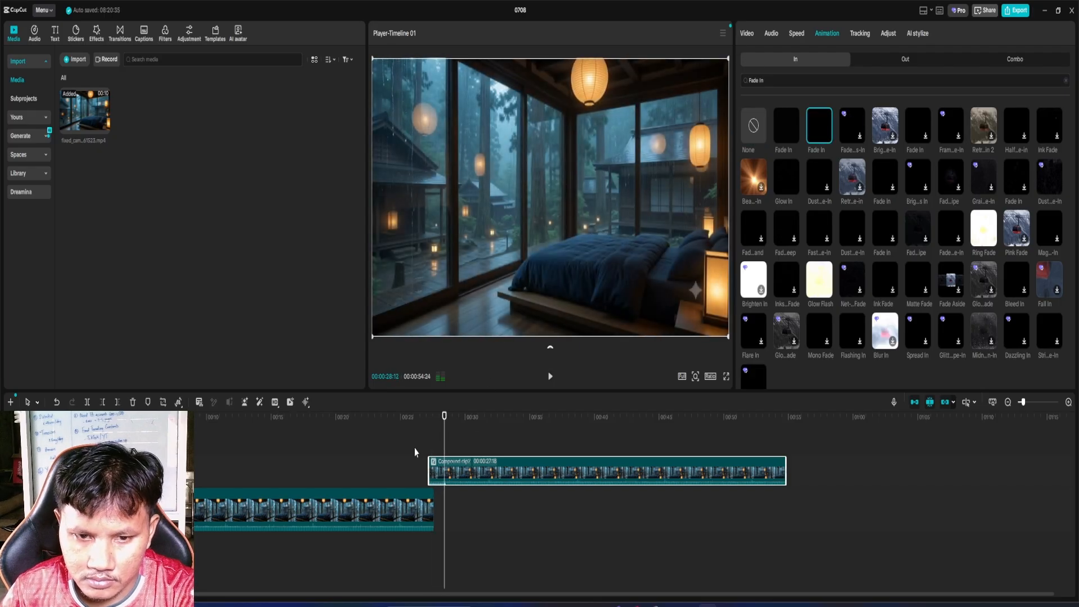
click(416, 448)
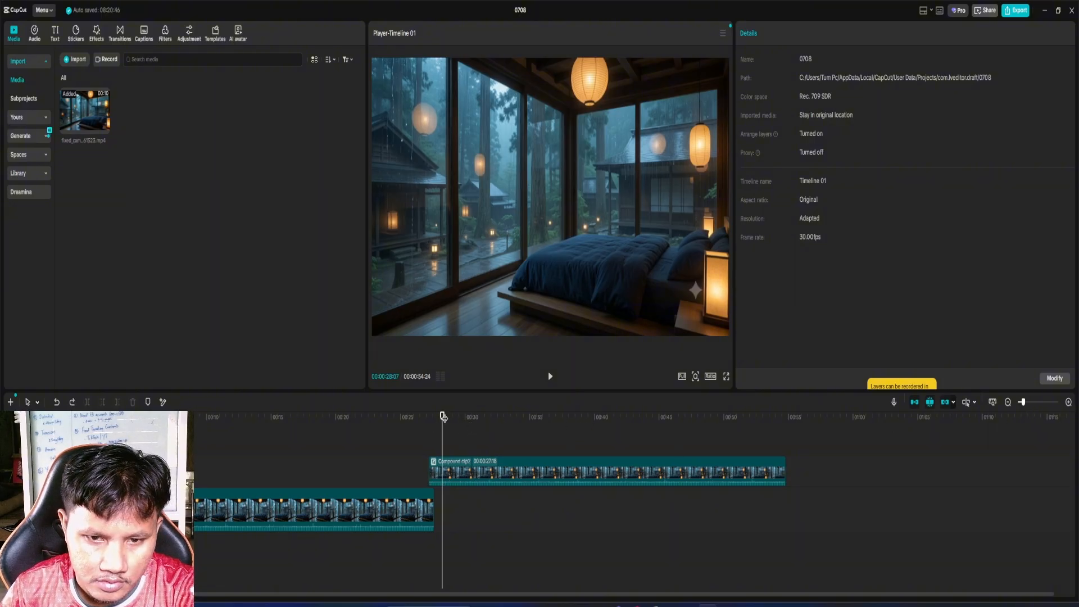
- Apply the first Fade In entry animation to the upper compound clip and play across its overlap with the lower one
drag(440, 422, 433, 426)
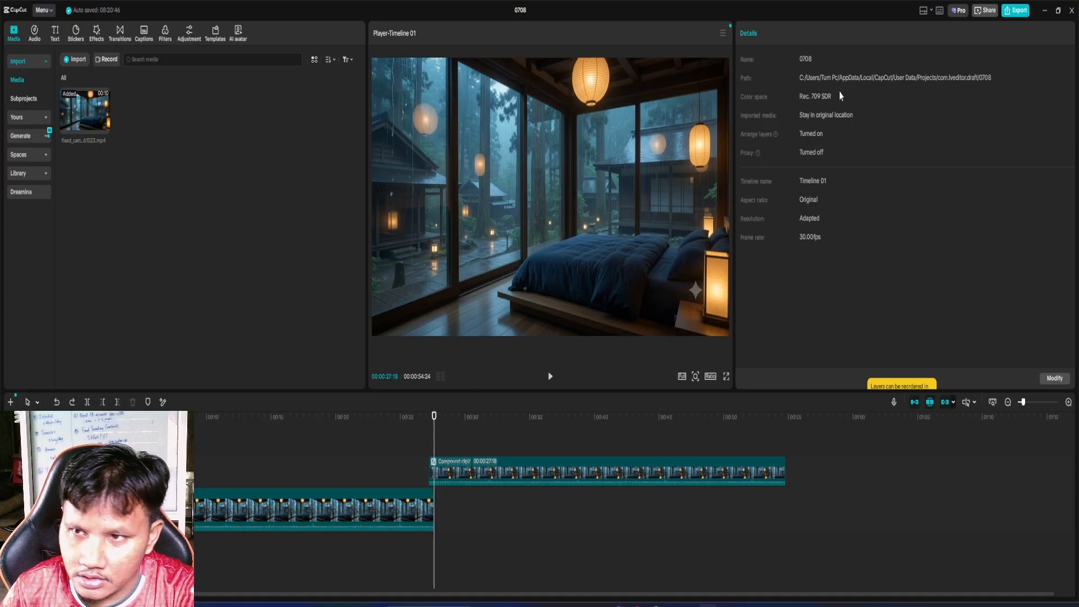
click(544, 472)
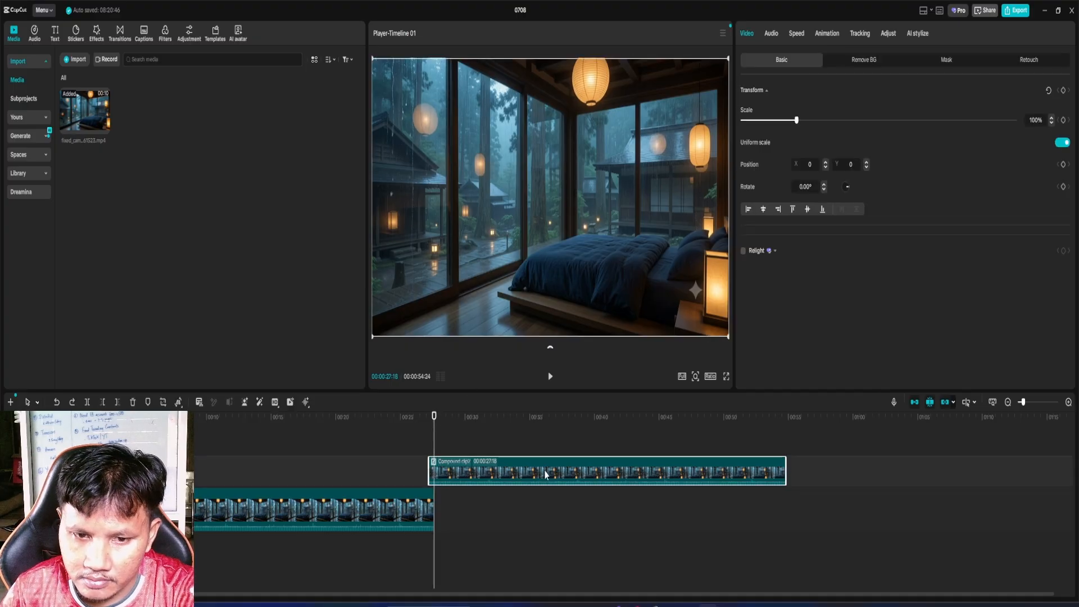
click(833, 35)
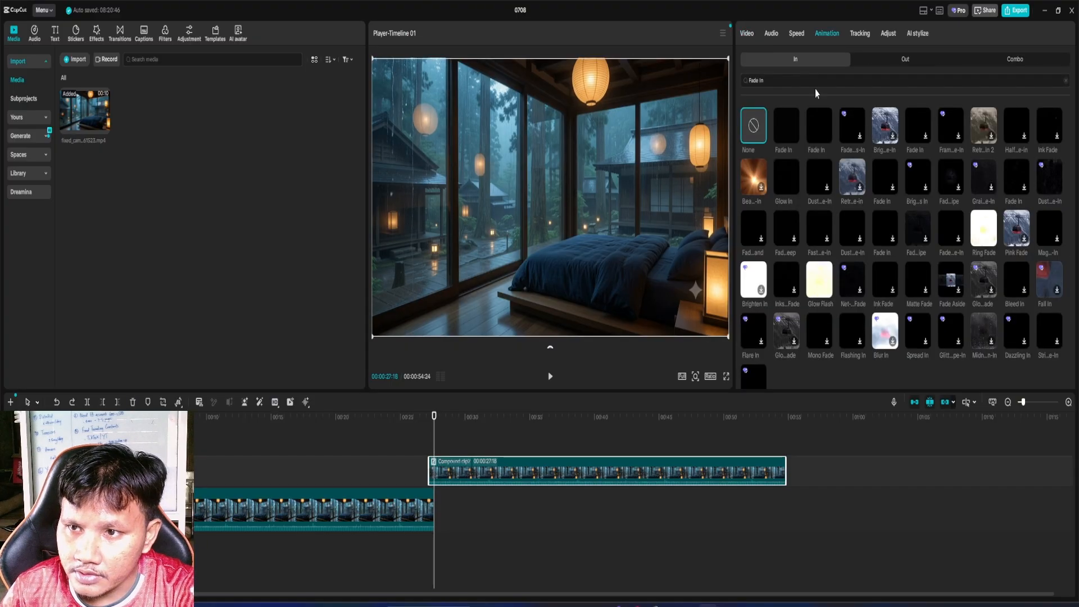
click(788, 131)
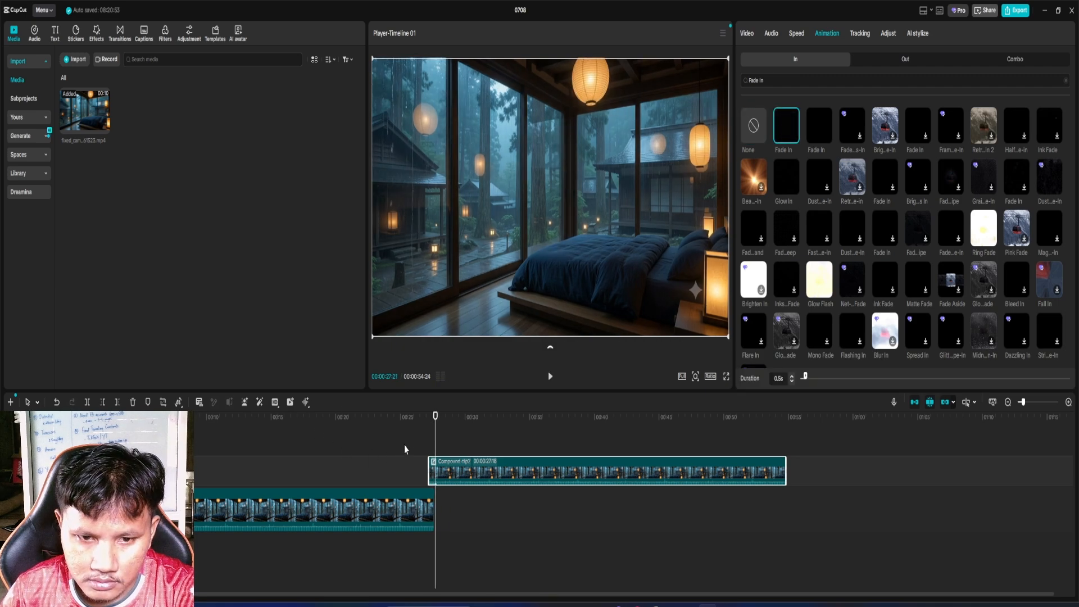
click(411, 447)
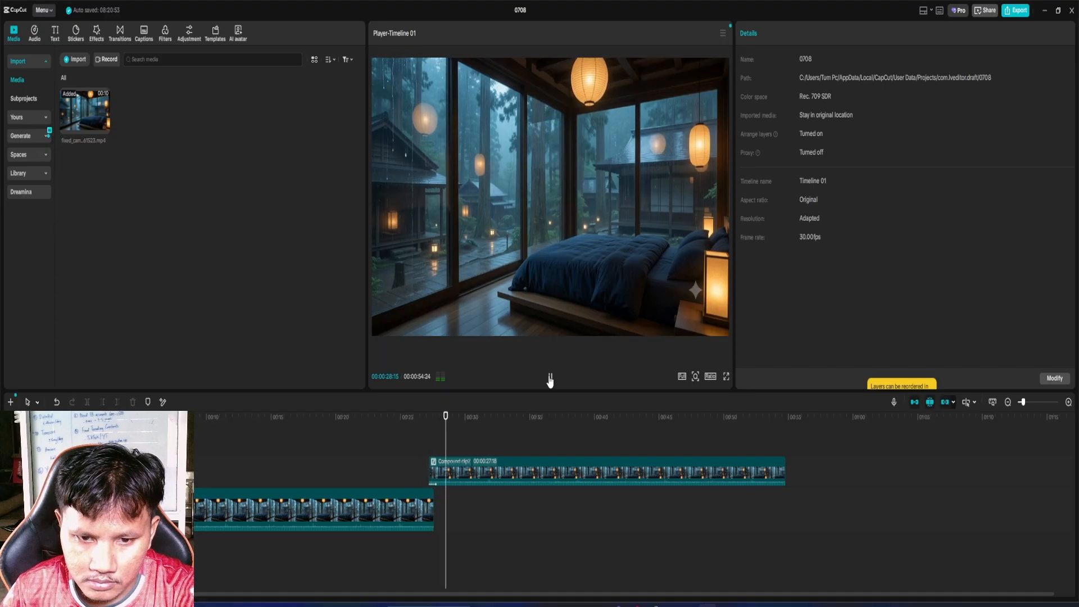
- Add a third copy of the compound clip on the track above, overlapping the second's end, and combine all three into one compound clip
click(550, 377)
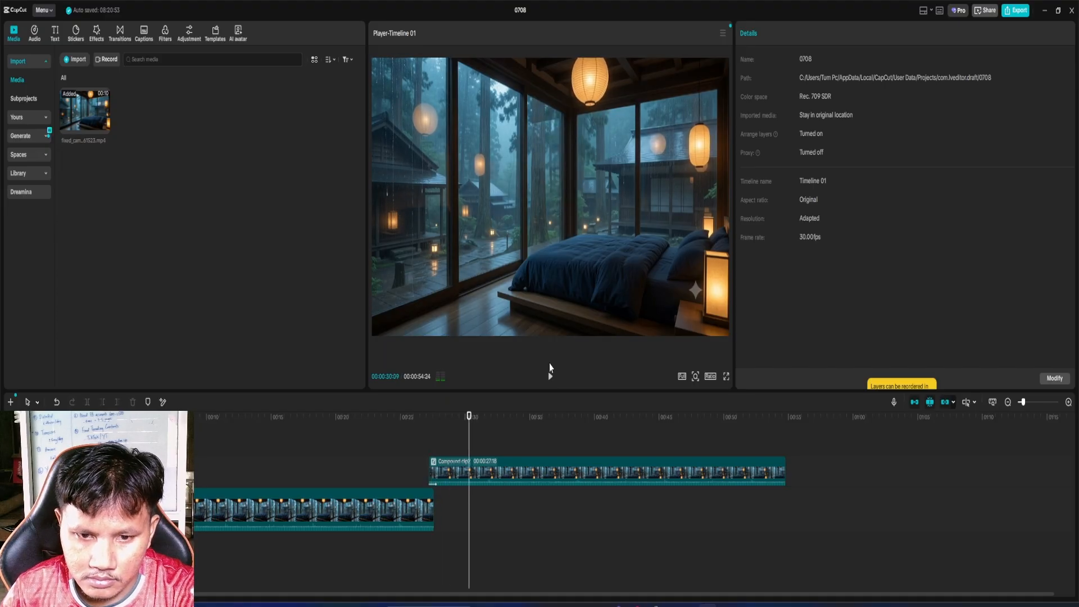
drag(645, 472, 989, 448)
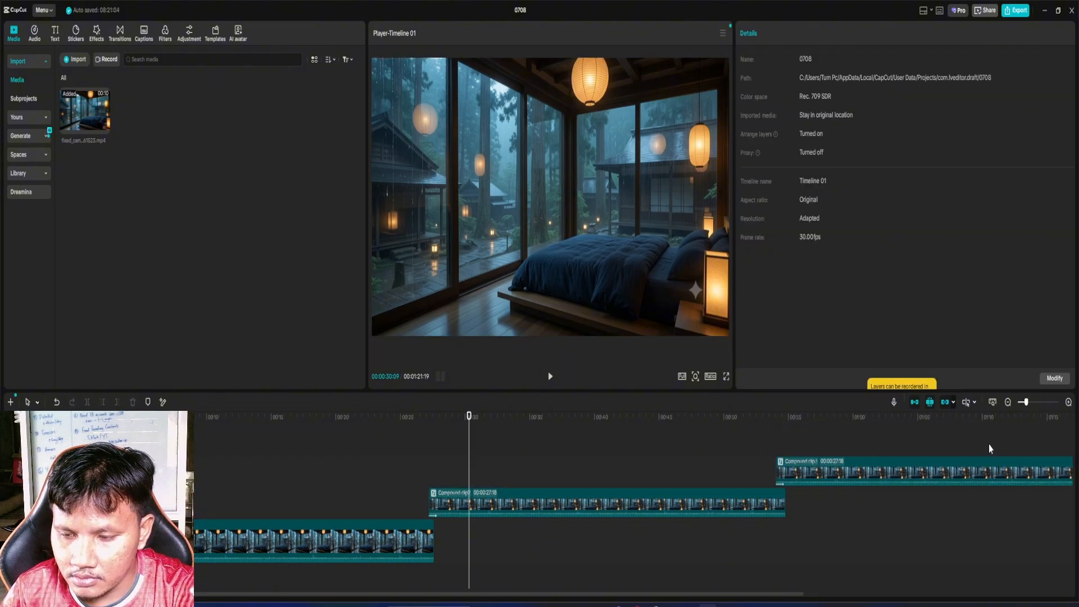
click(954, 523)
drag(915, 559, 371, 467)
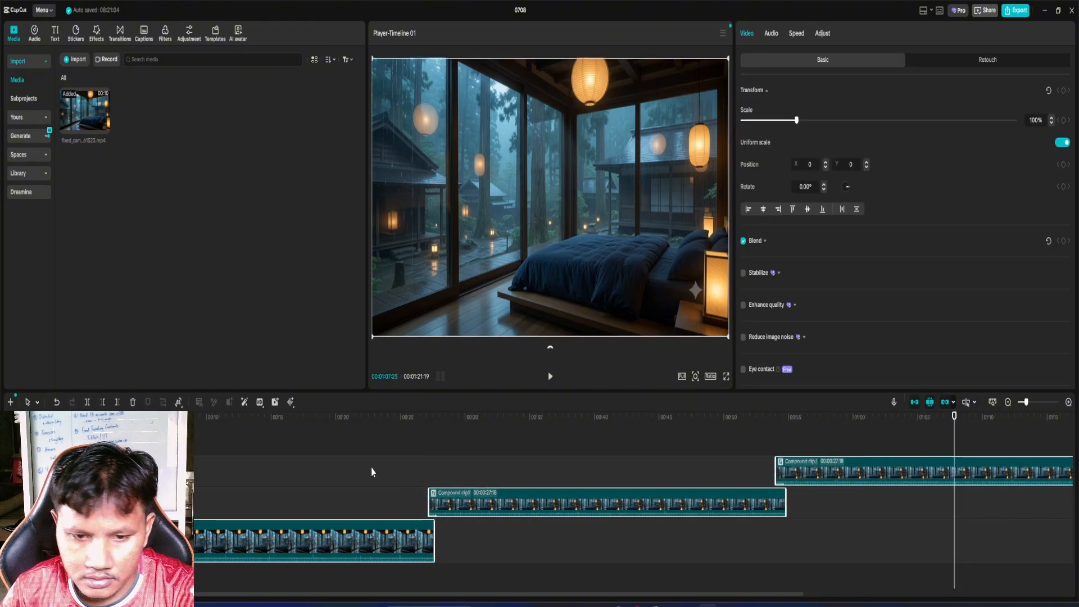
key(alt+g)
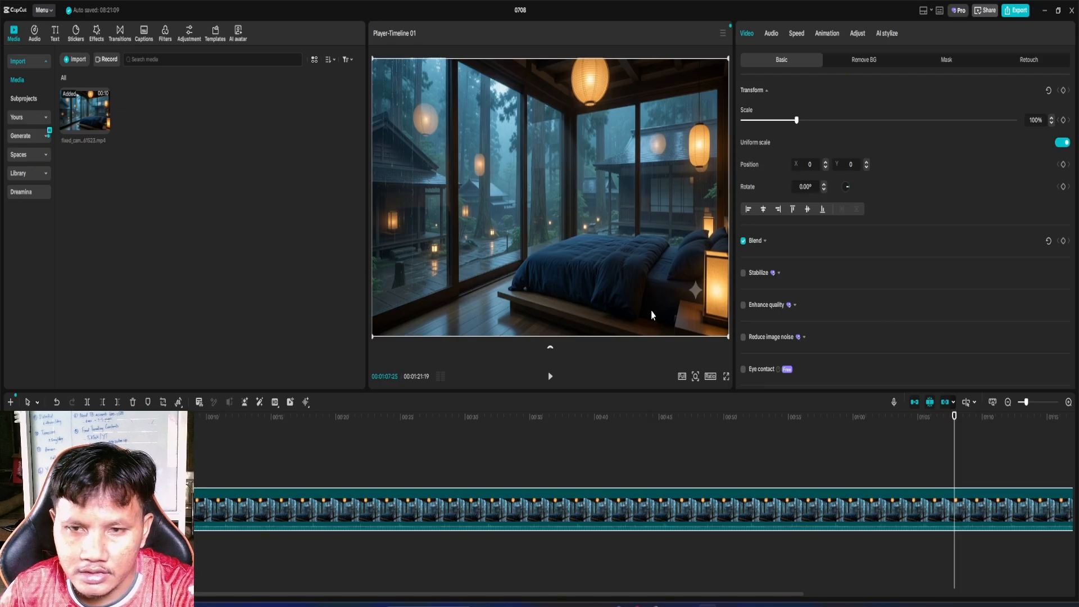
- Start importing media and browse to the Relax 1 folder inside All Music on the Transcend (E:) drive
click(77, 59)
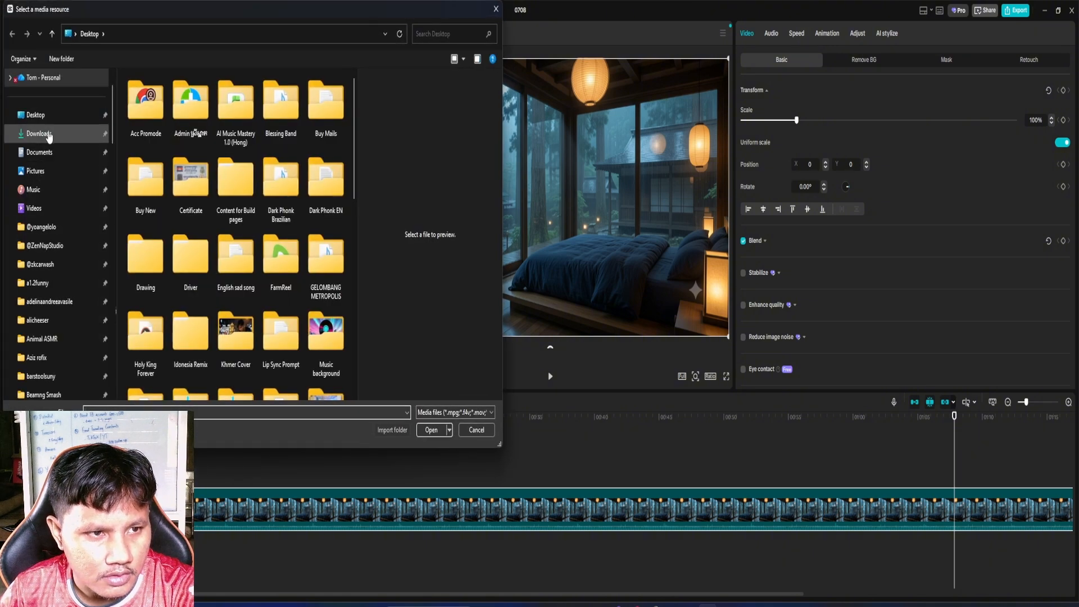
scroll(323, 251, down, 10)
scroll(281, 258, up, 10)
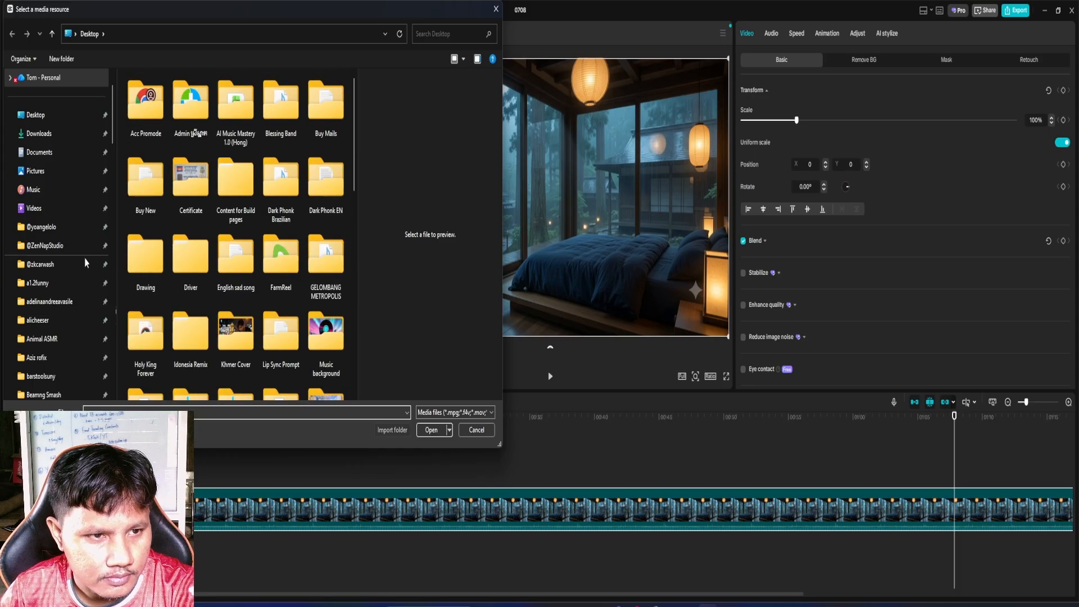
scroll(62, 292, down, 10)
scroll(68, 318, up, 10)
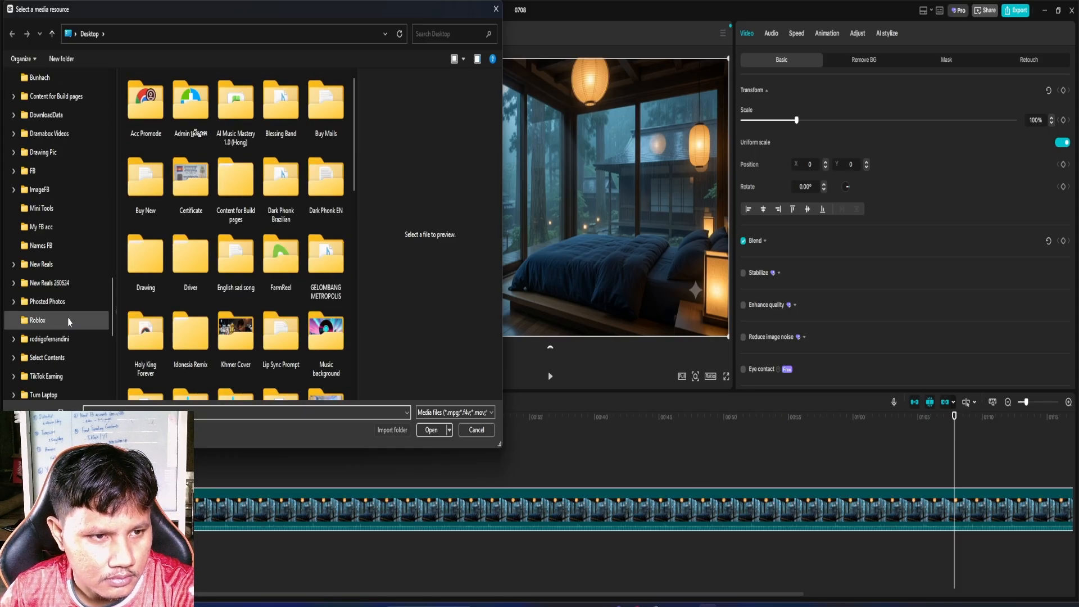
click(53, 272)
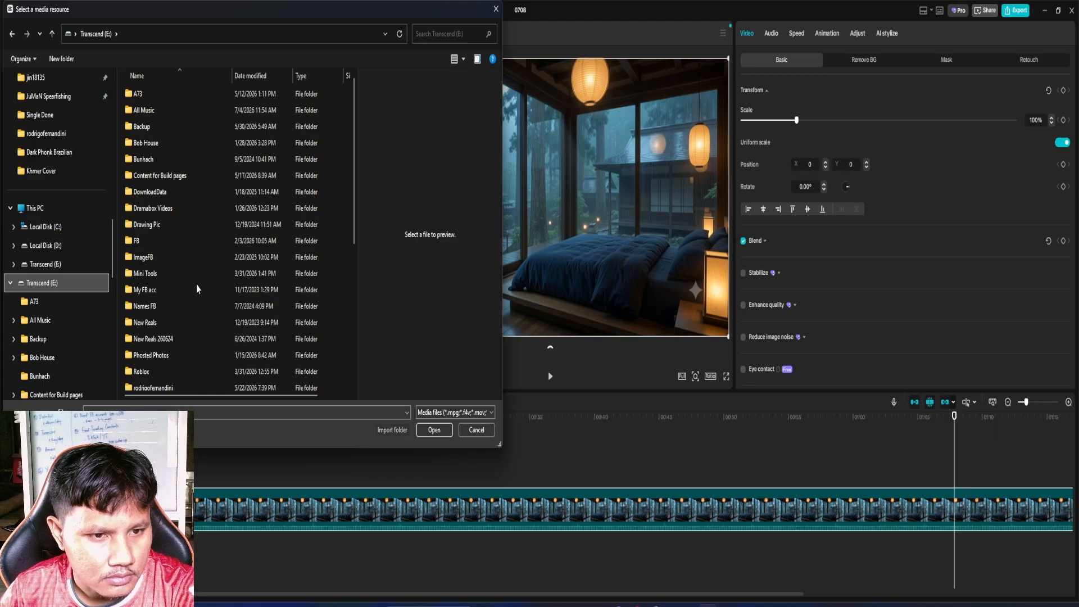
scroll(225, 303, down, 5)
scroll(228, 317, up, 3)
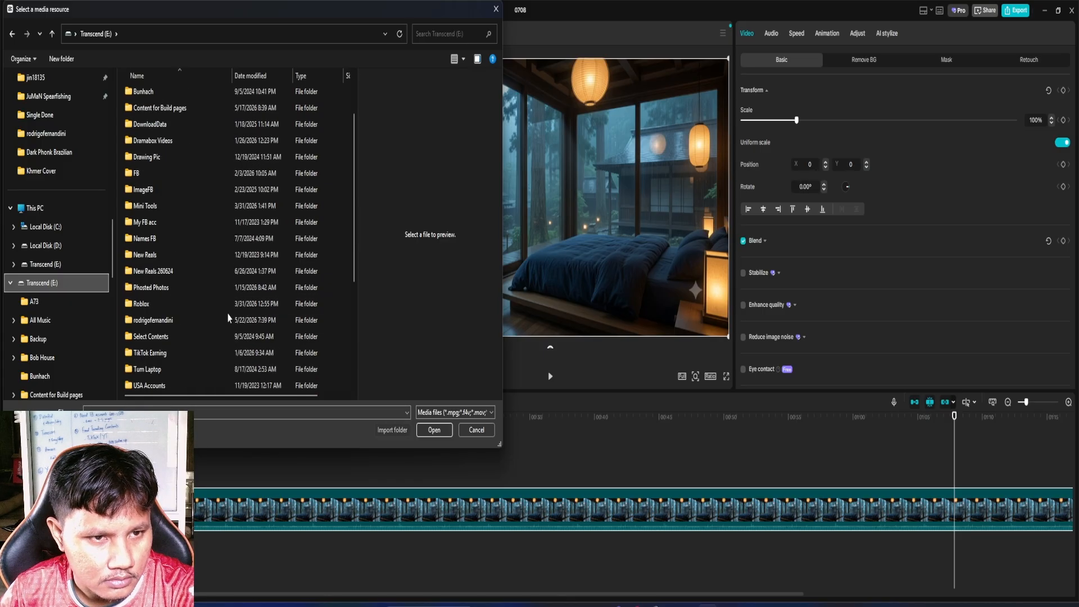
scroll(228, 315, up, 2)
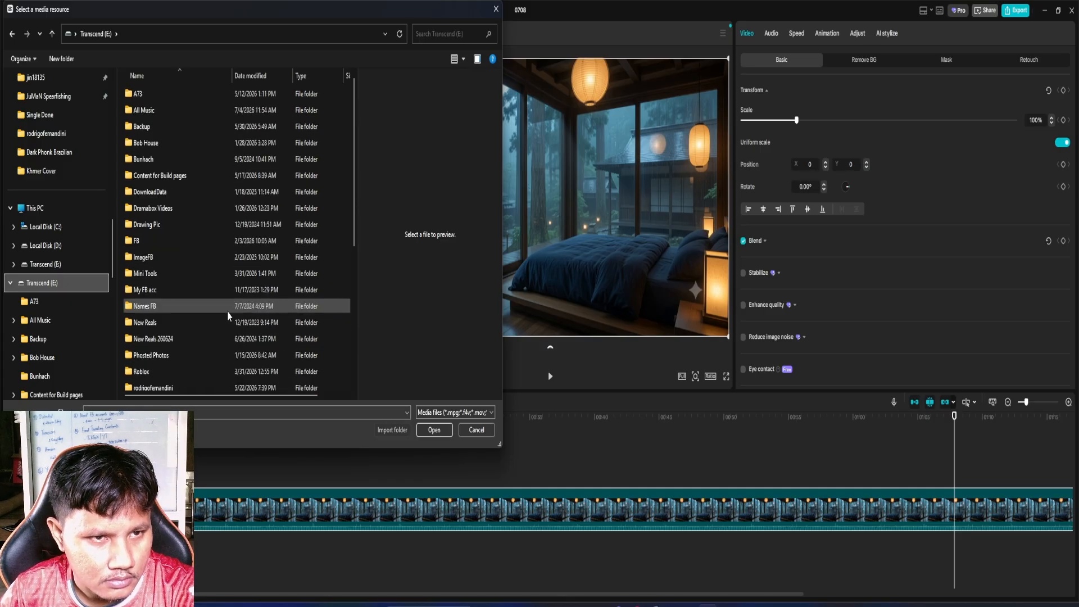
double_click(196, 110)
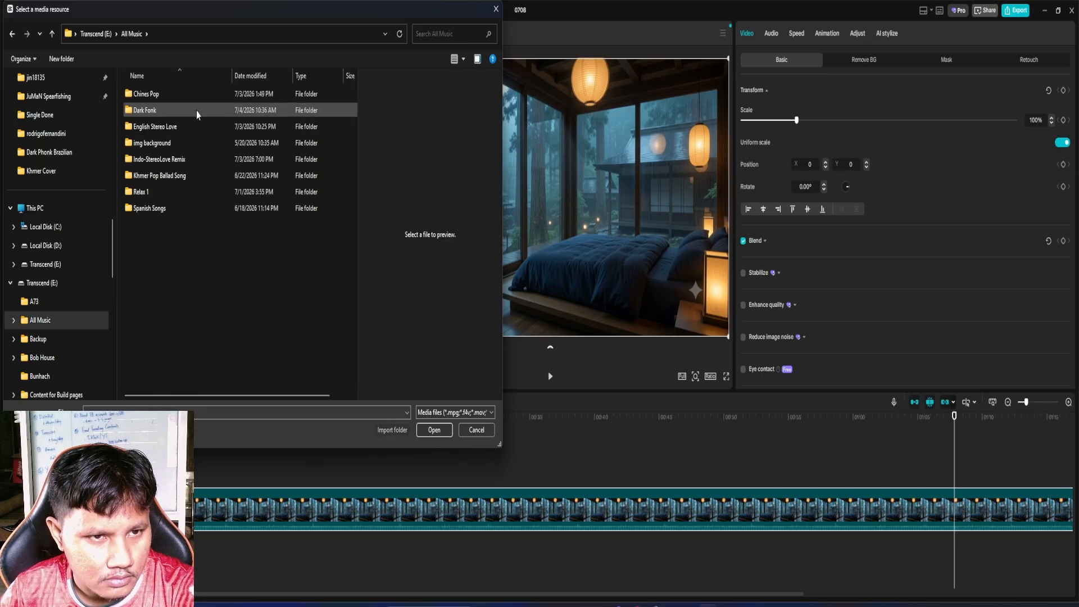
double_click(155, 192)
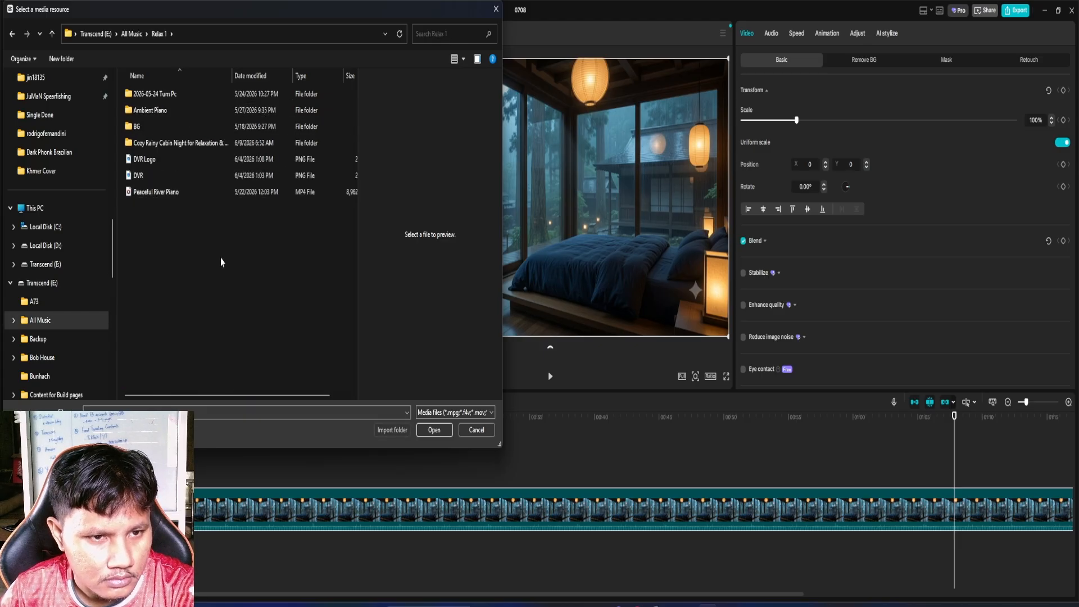
- Import the DVR Logo PNG image from the Relax 1 folder into the project media
click(188, 174)
click(162, 160)
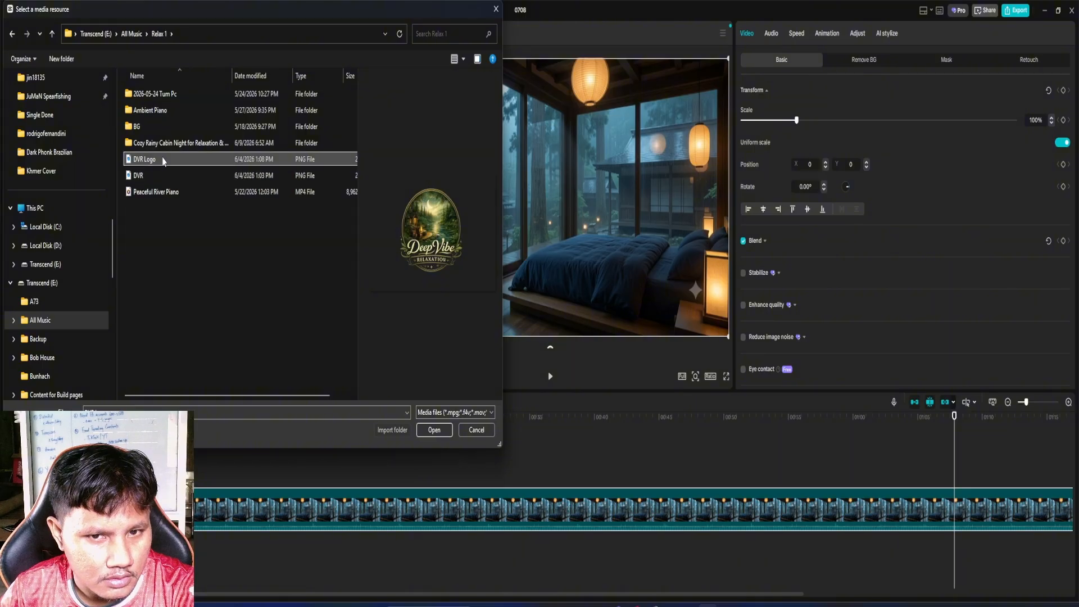
click(434, 430)
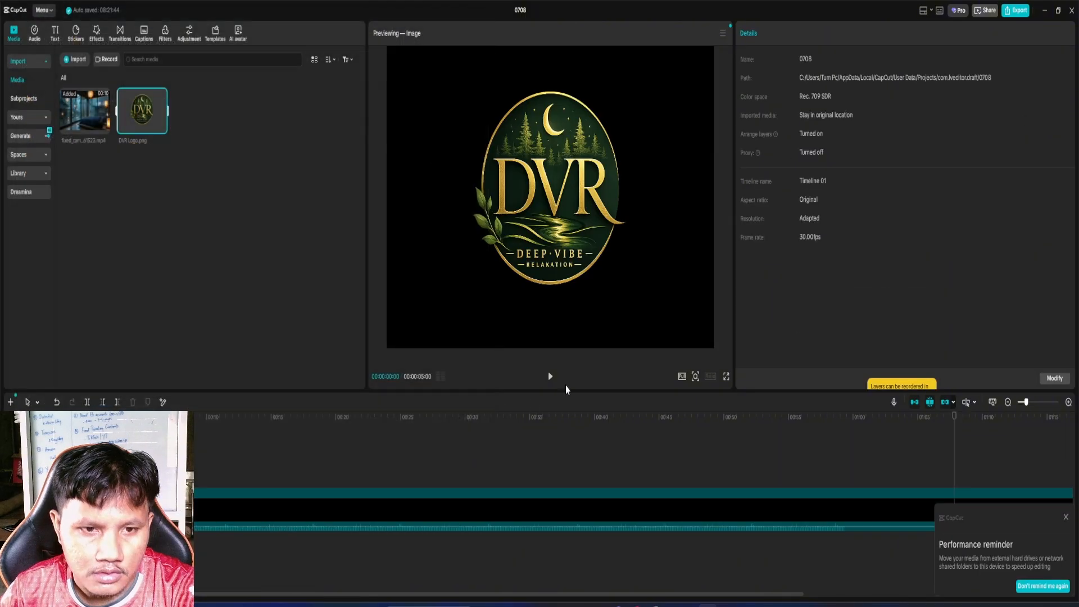
- Place the DVR logo on the track above the compound clip and extend it to the compound clip's end
click(143, 137)
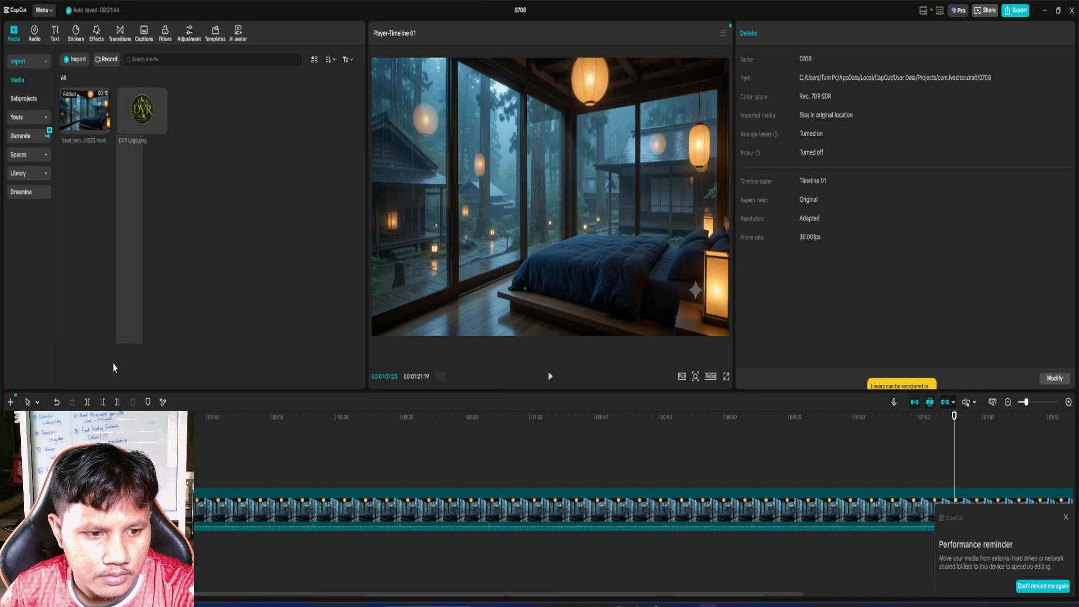
click(139, 117)
click(112, 163)
drag(112, 163, 894, 470)
click(1064, 517)
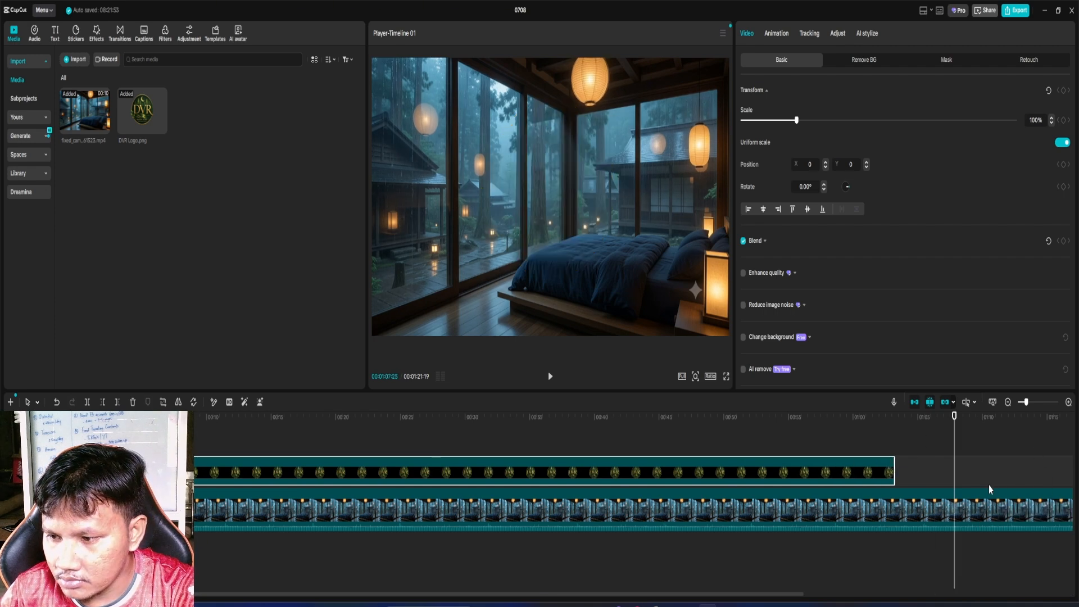
drag(1025, 402, 1022, 402)
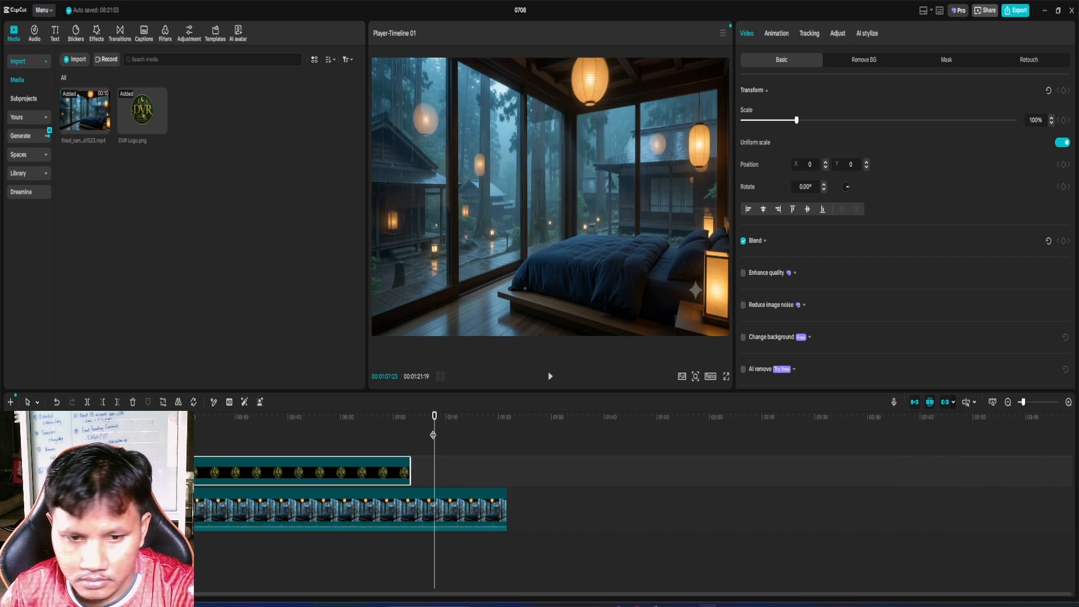
drag(410, 474, 507, 474)
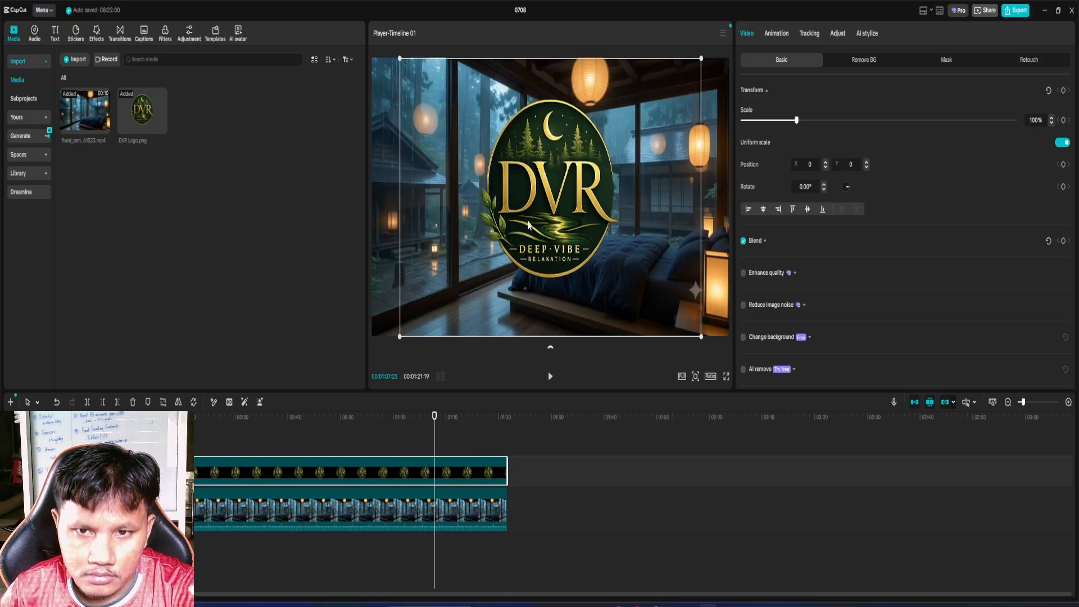
- Shrink the DVR logo and move it over the sparkle watermark beside the bedside lamp
drag(400, 61, 511, 161)
drag(552, 209, 656, 257)
click(552, 468)
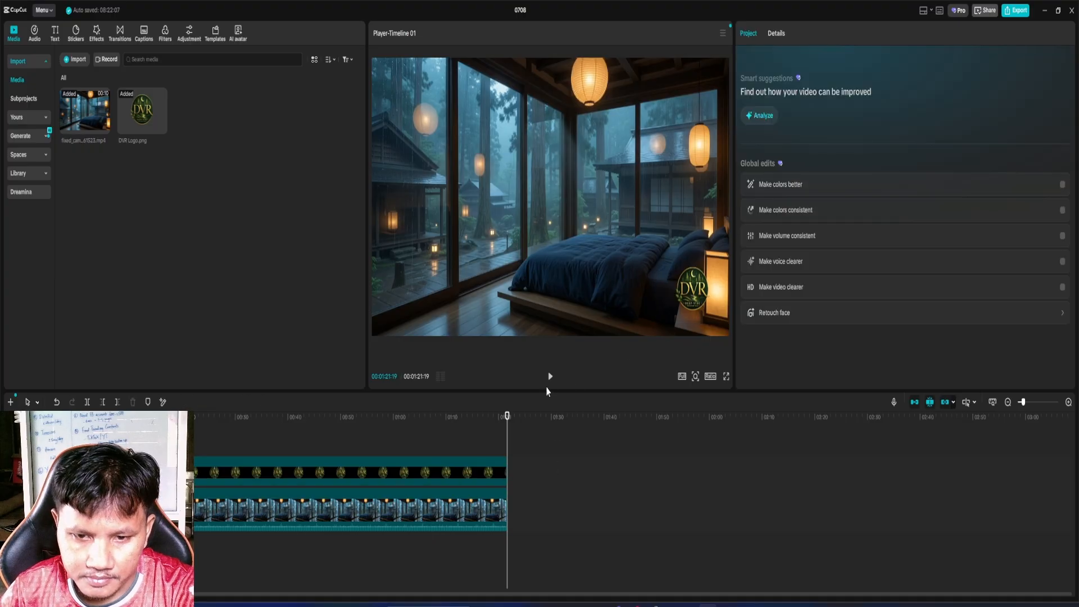
- Preview the video with the logo overlay and return the playhead to the start of the timeline
click(550, 376)
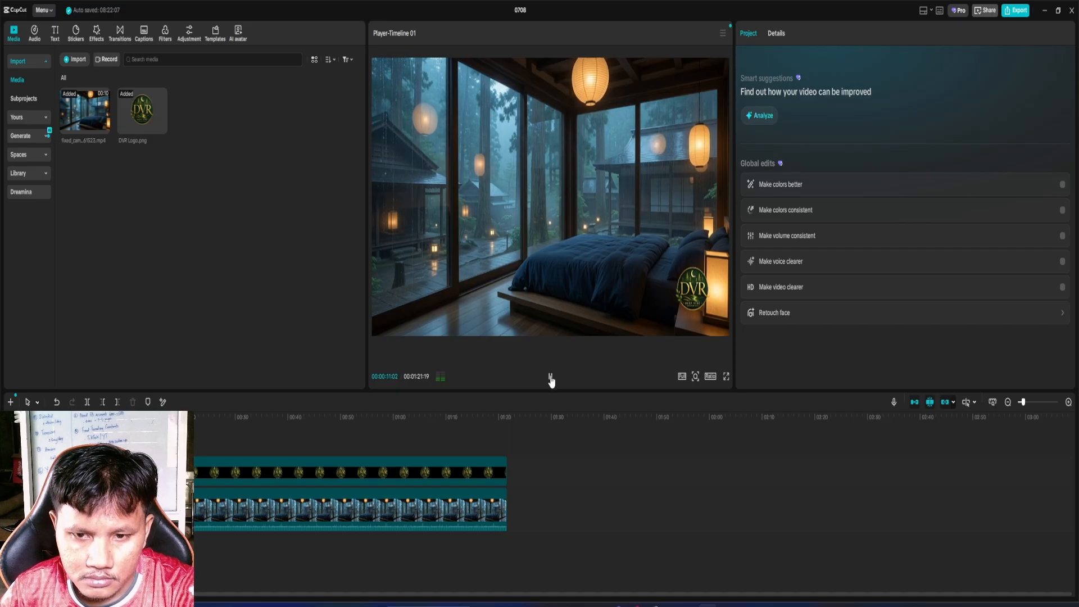
click(550, 378)
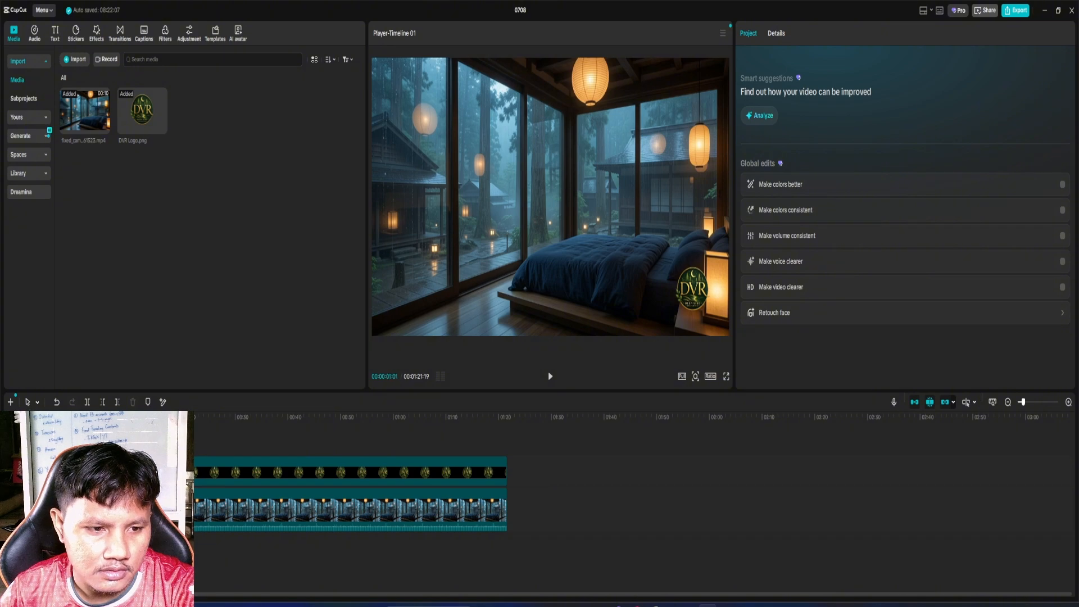
drag(83, 417, 76, 417)
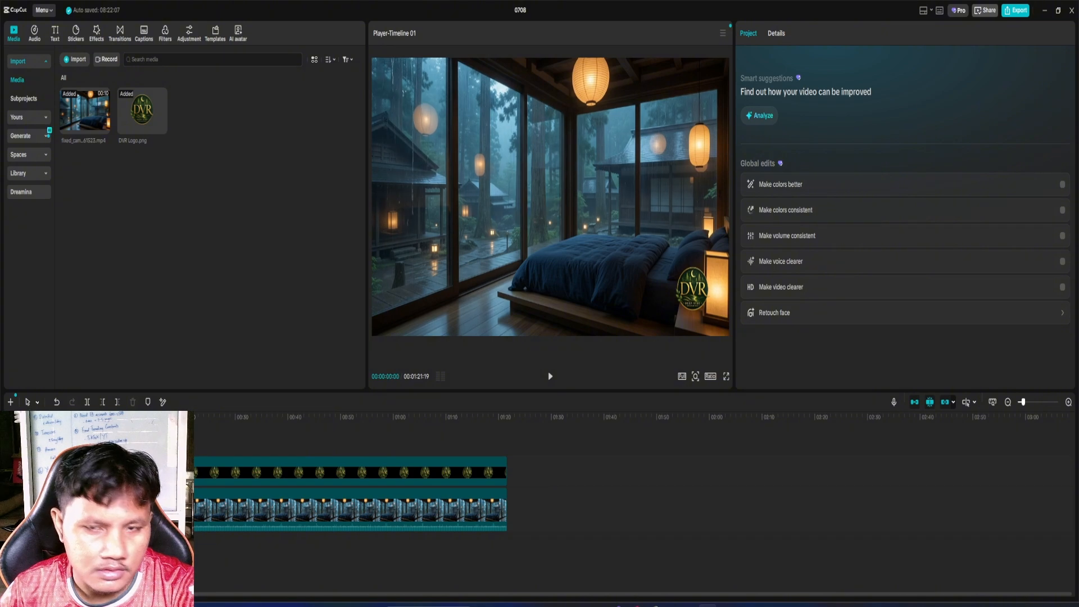
- Set up an export named "Relax 1" with the Desktop as the destination folder
click(1016, 12)
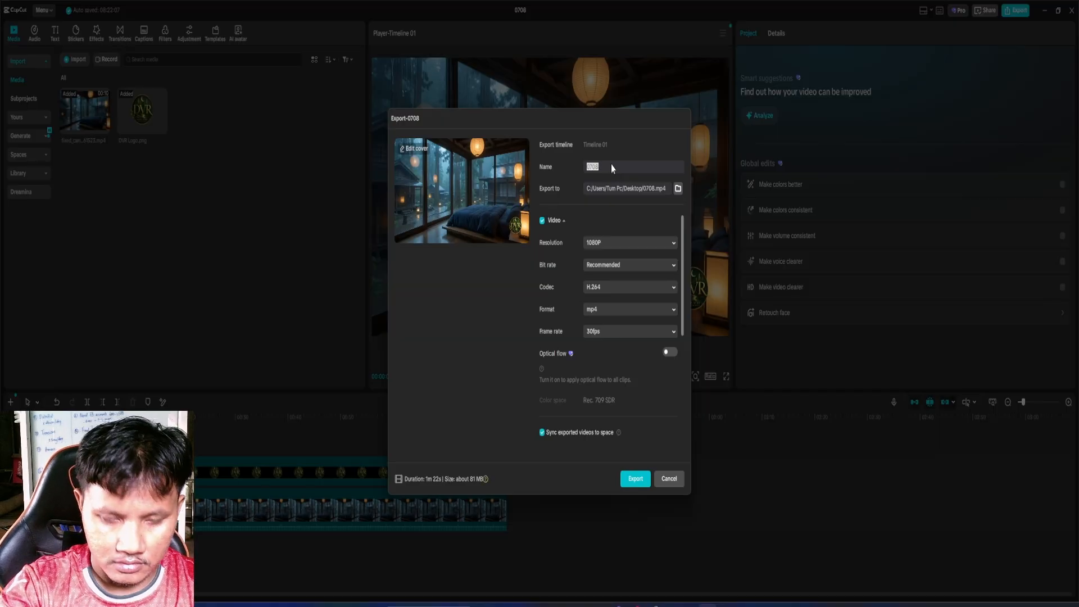
text(Relax 1)
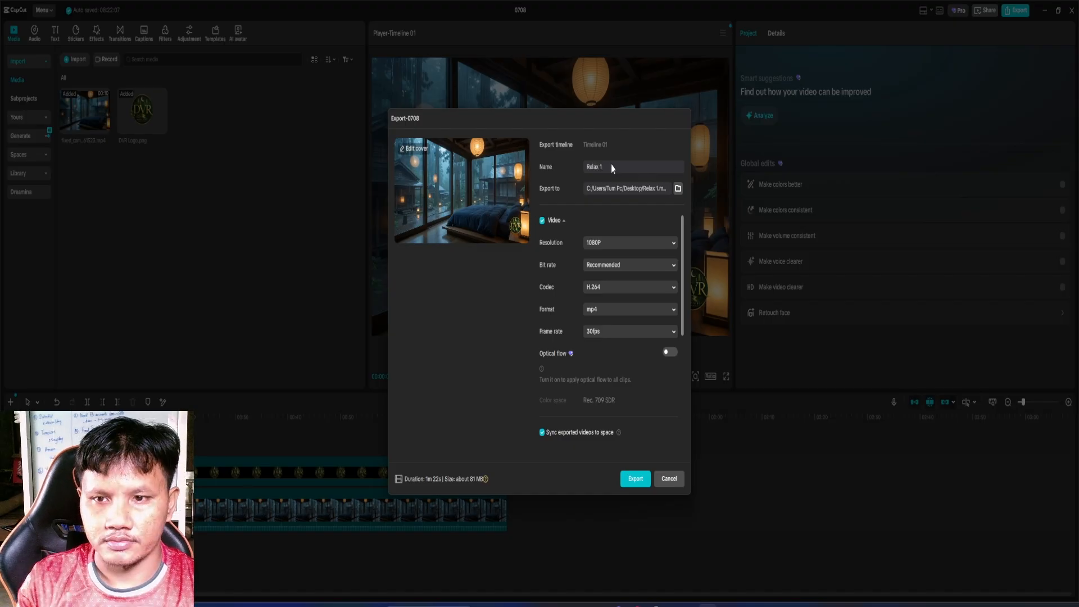
click(678, 189)
click(439, 228)
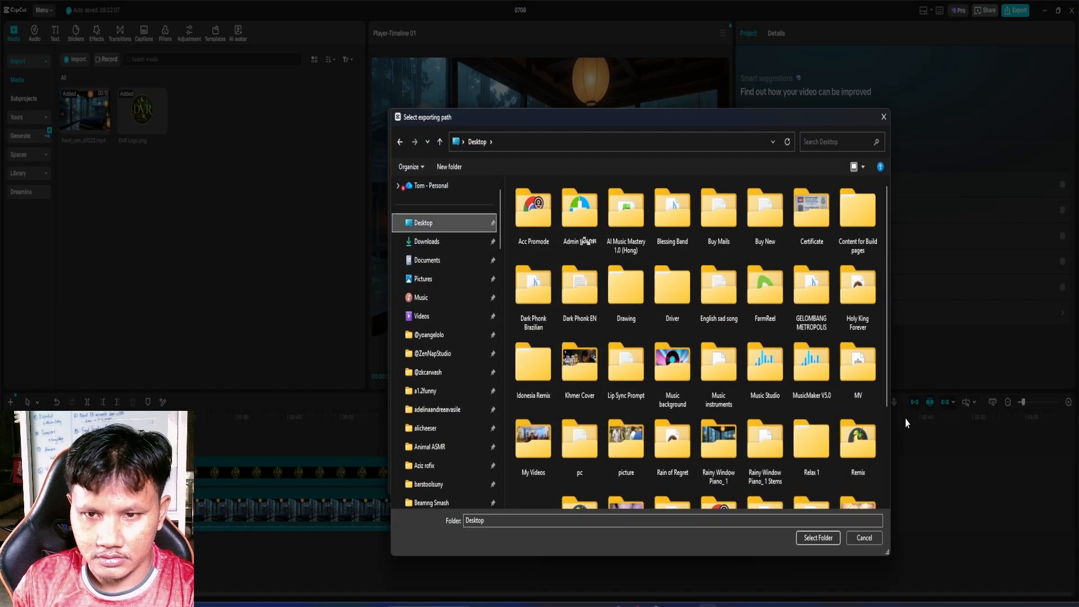
click(824, 541)
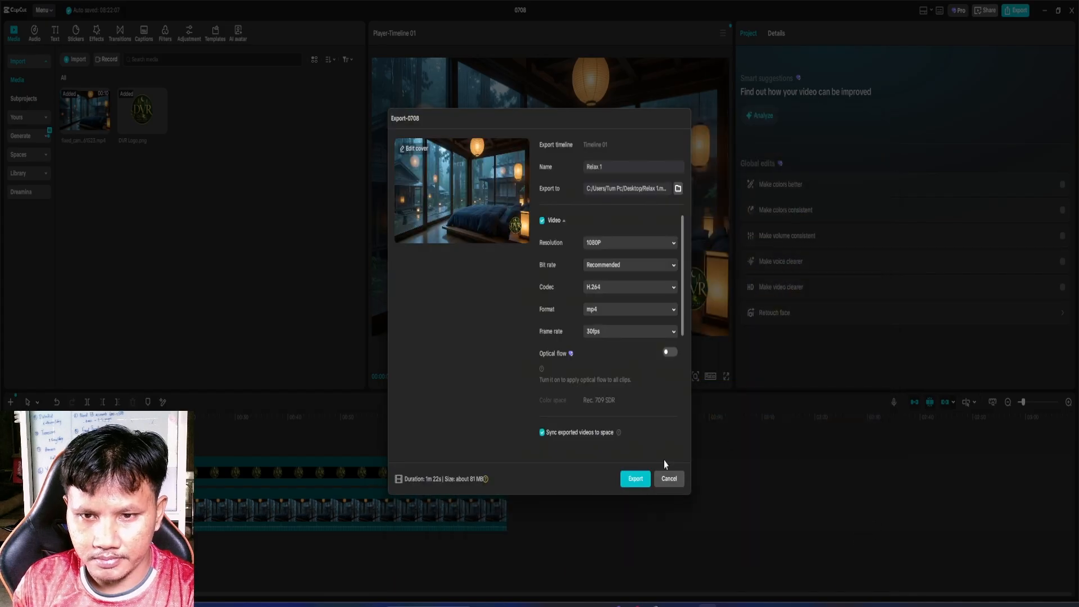
- Export the video at 1080P resolution and dismiss the sharing dialog
click(632, 242)
click(632, 242)
click(632, 227)
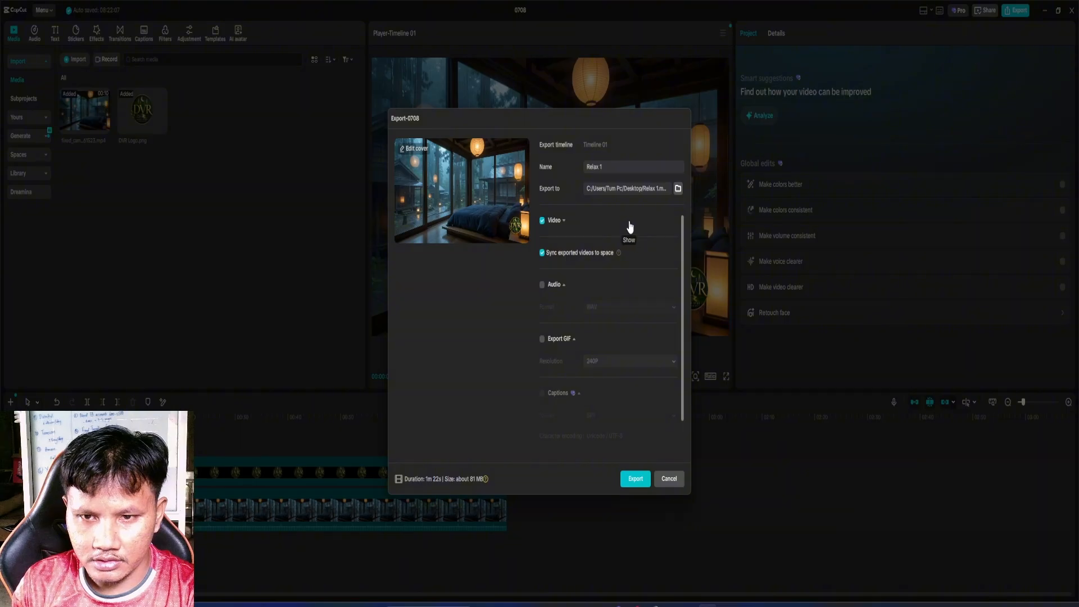
click(640, 482)
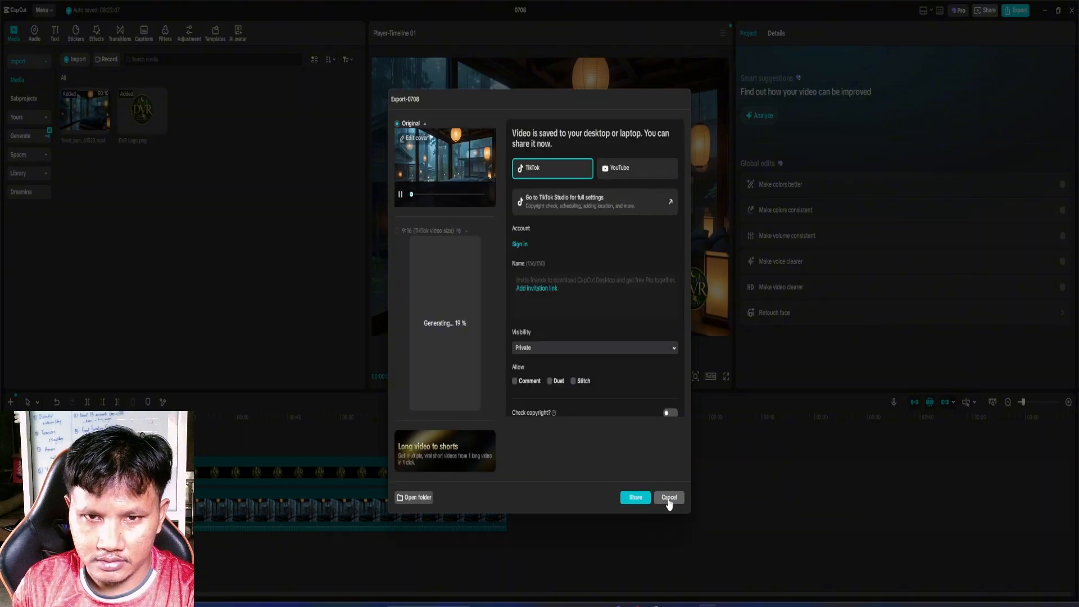
click(669, 497)
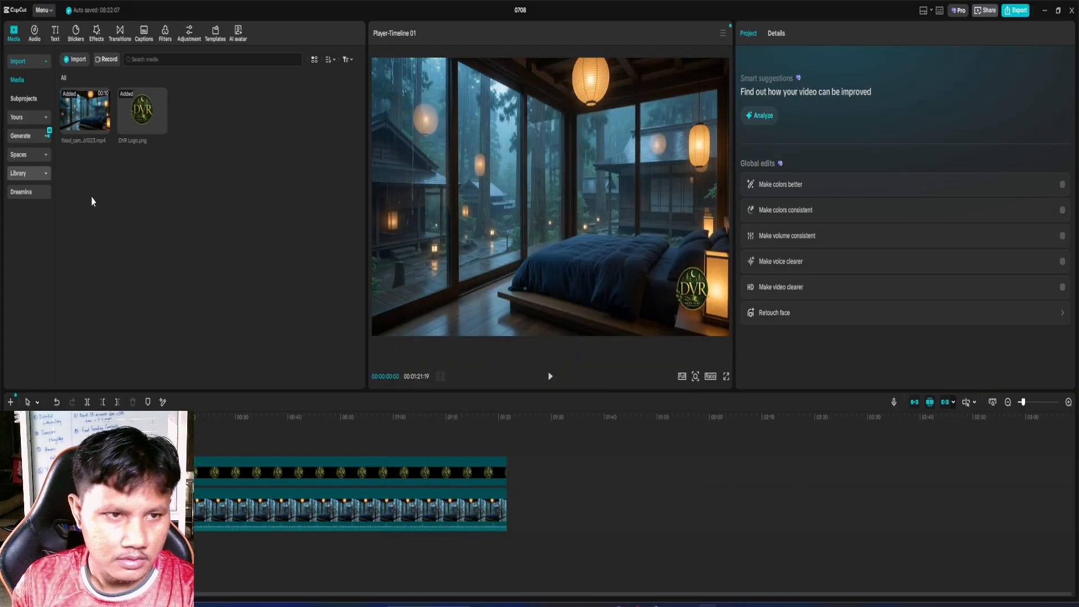
- Delete the bedroom clip and the DVR logo from the project media and remove the remaining compound clip from the timeline
key(Delete)
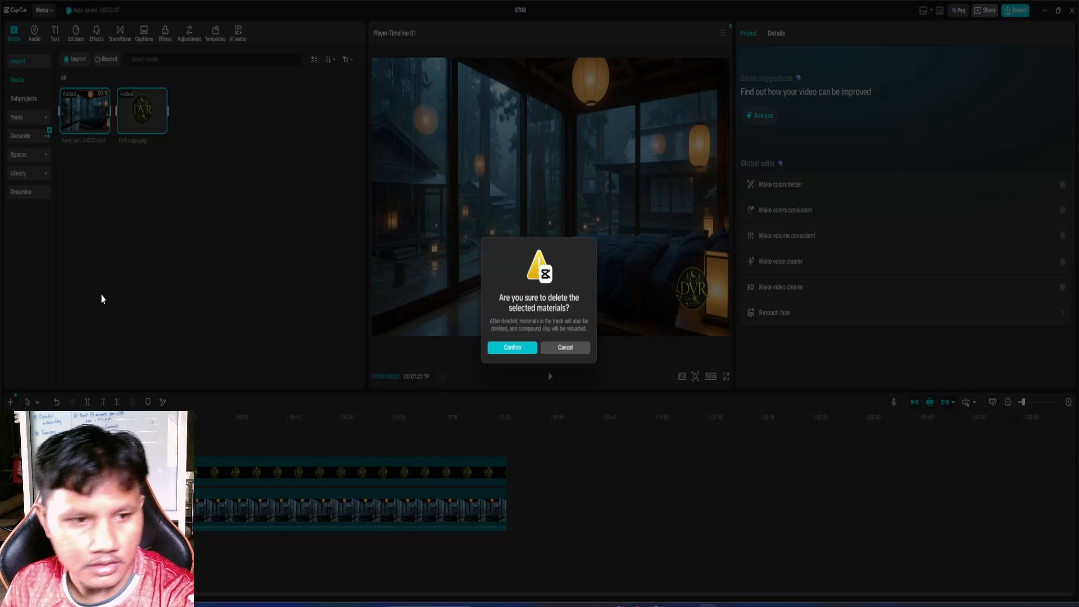
click(511, 350)
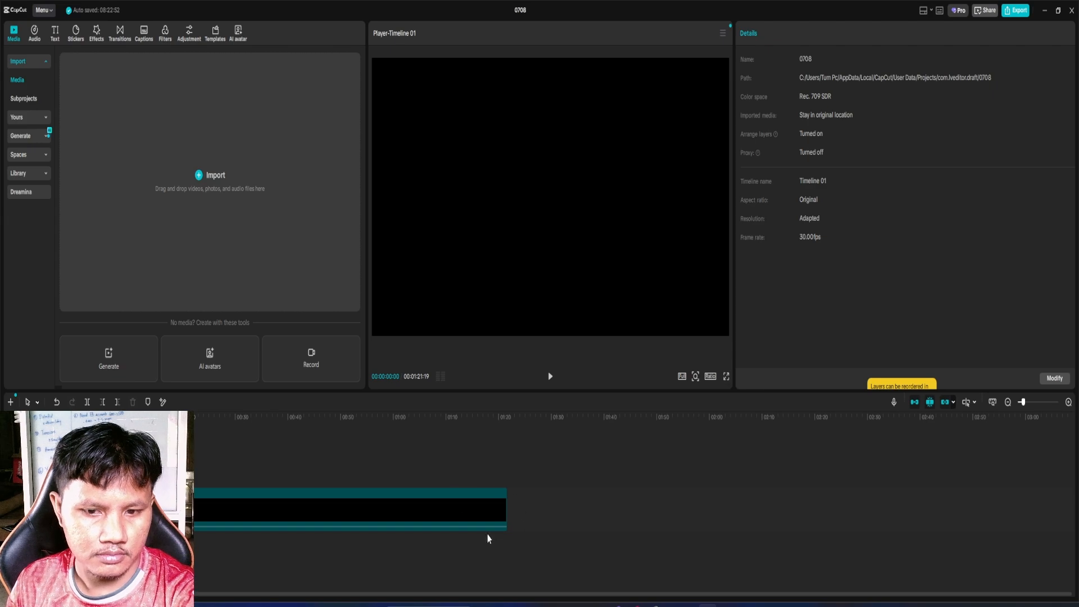
click(450, 513)
key(Delete)
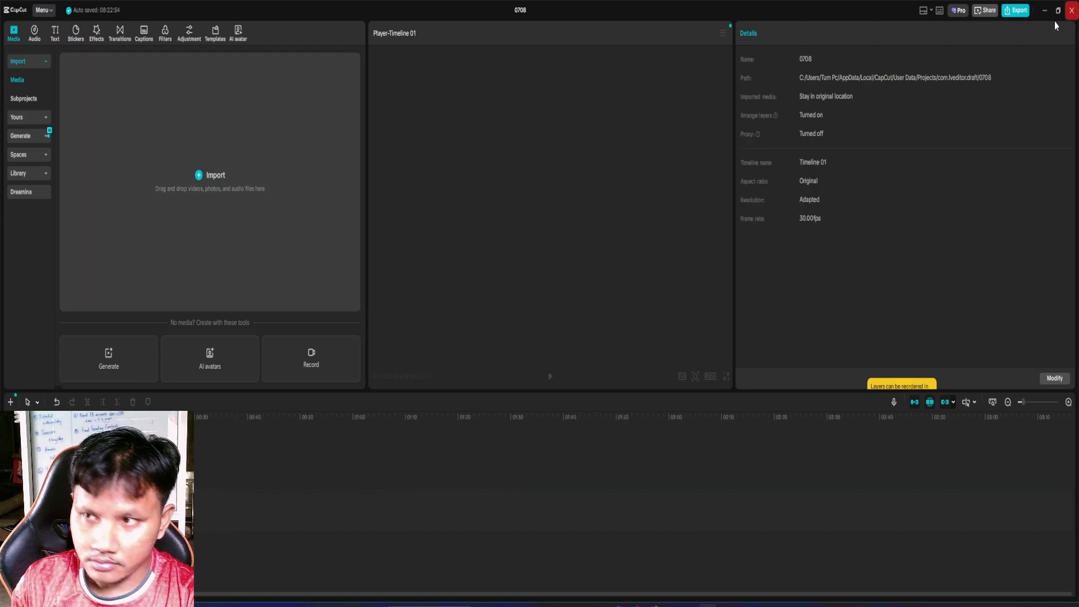
- Switch to the desktop, play the exported Relax 1 video in Media Player and close it
click(1045, 10)
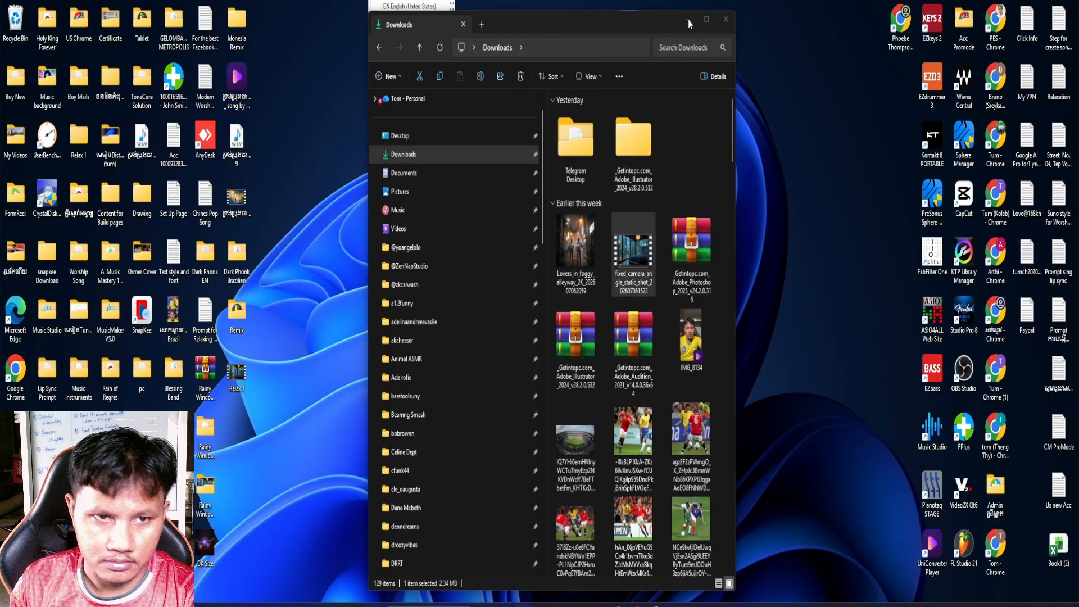
click(688, 18)
double_click(245, 382)
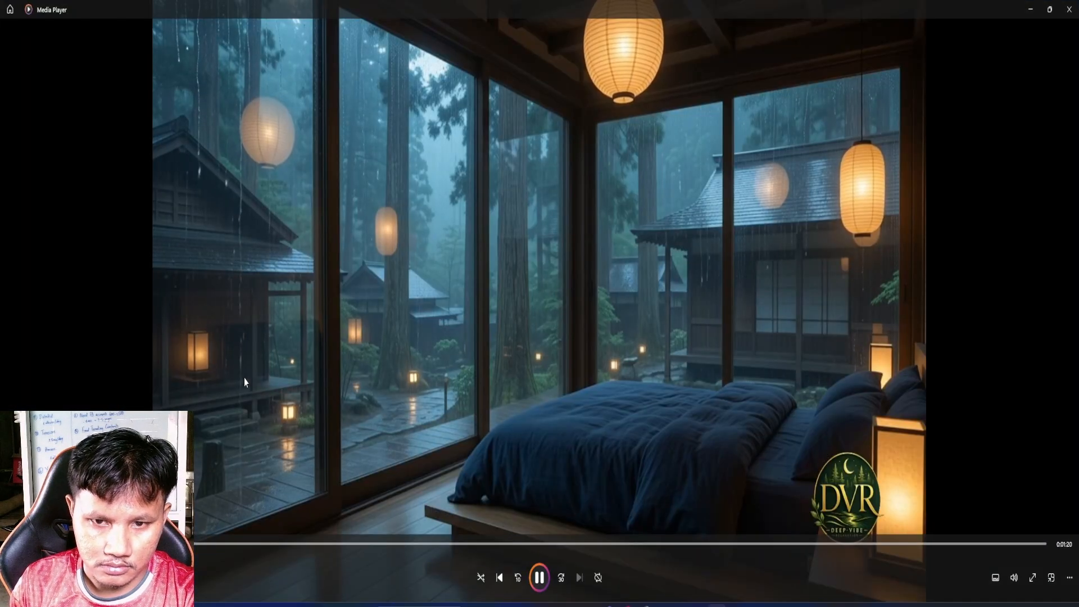
click(1070, 12)
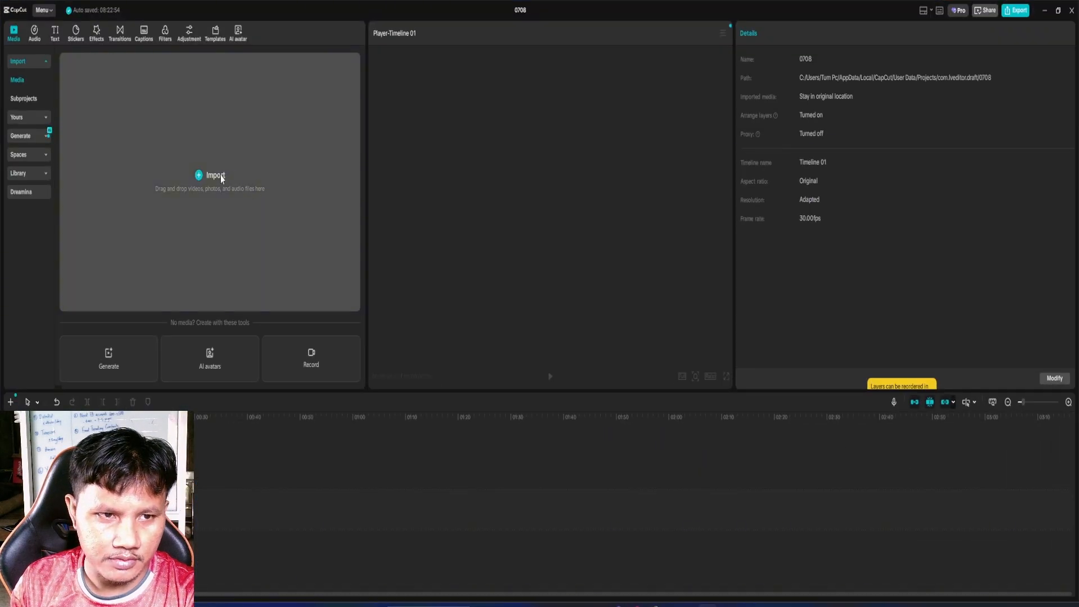
- Import the Relax 1 video from the Desktop folder into the project media
click(523, 604)
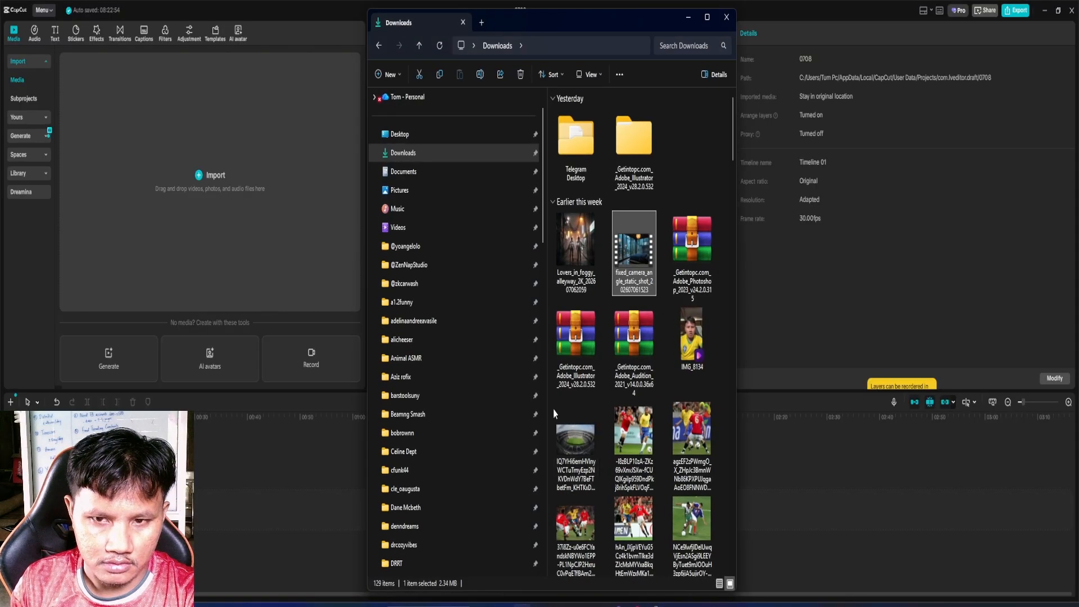
click(416, 153)
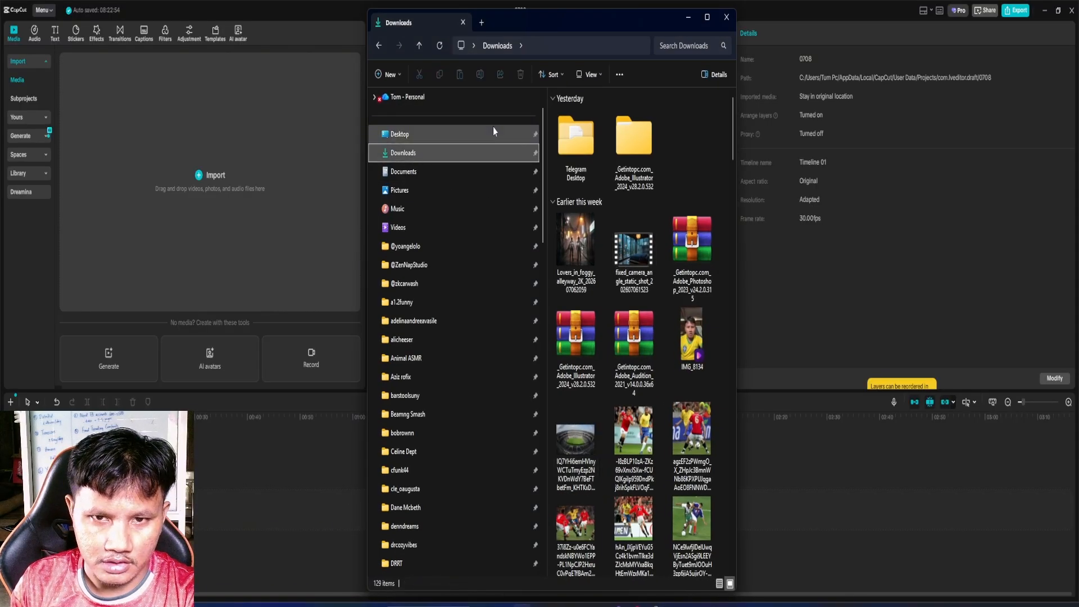
click(420, 138)
scroll(658, 354, down, 15)
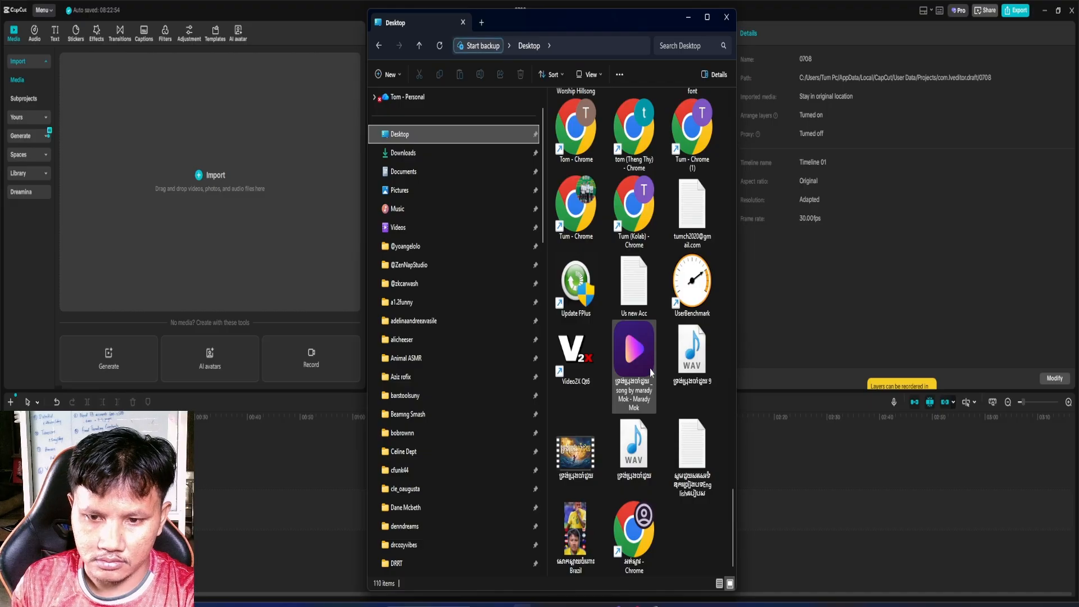
scroll(667, 388, up, 3)
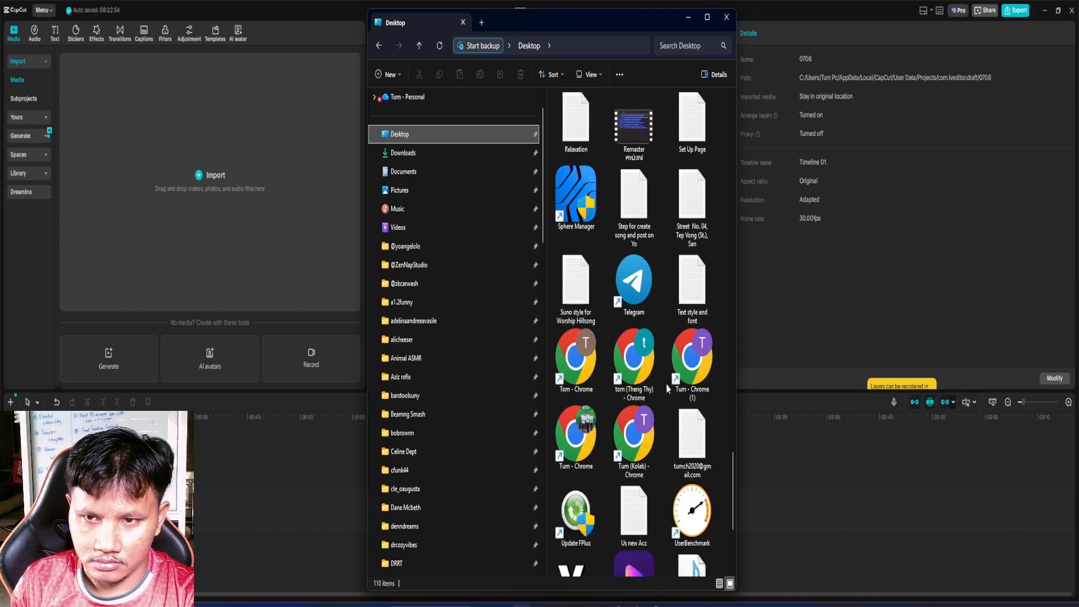
scroll(642, 152, up, 3)
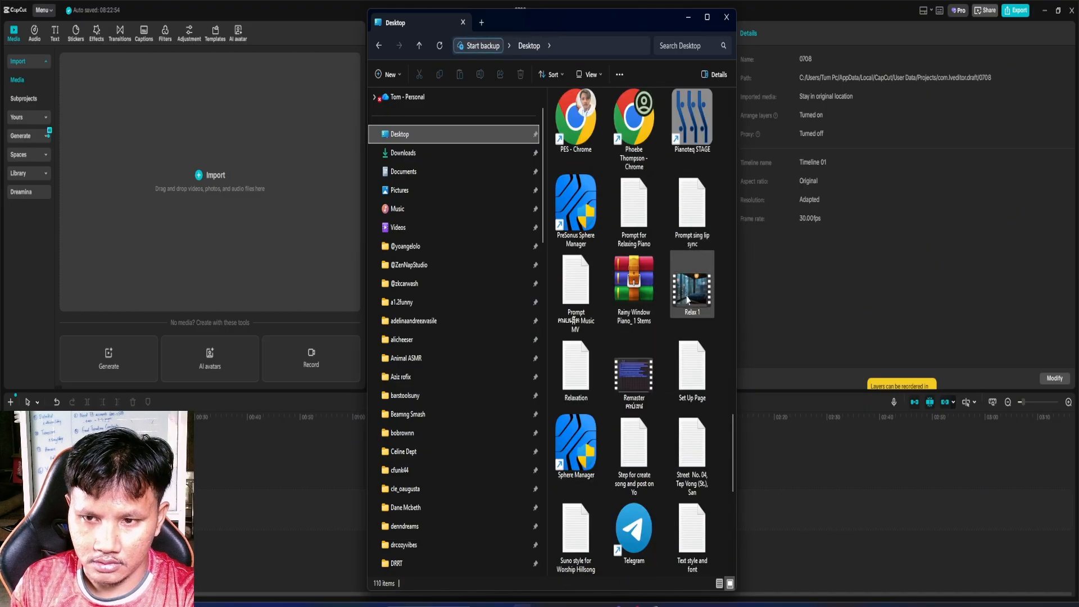
drag(692, 285, 93, 107)
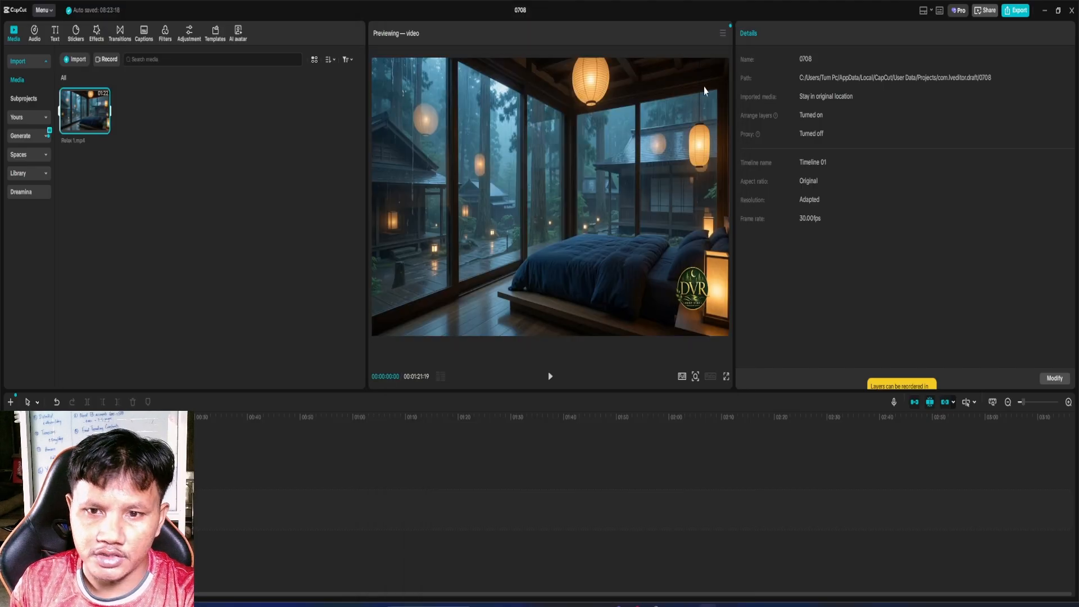
- Import Rainy Window Piano_1 from its Mixdown folder and place the Relax 1 video and the piano audio on the timeline
click(521, 605)
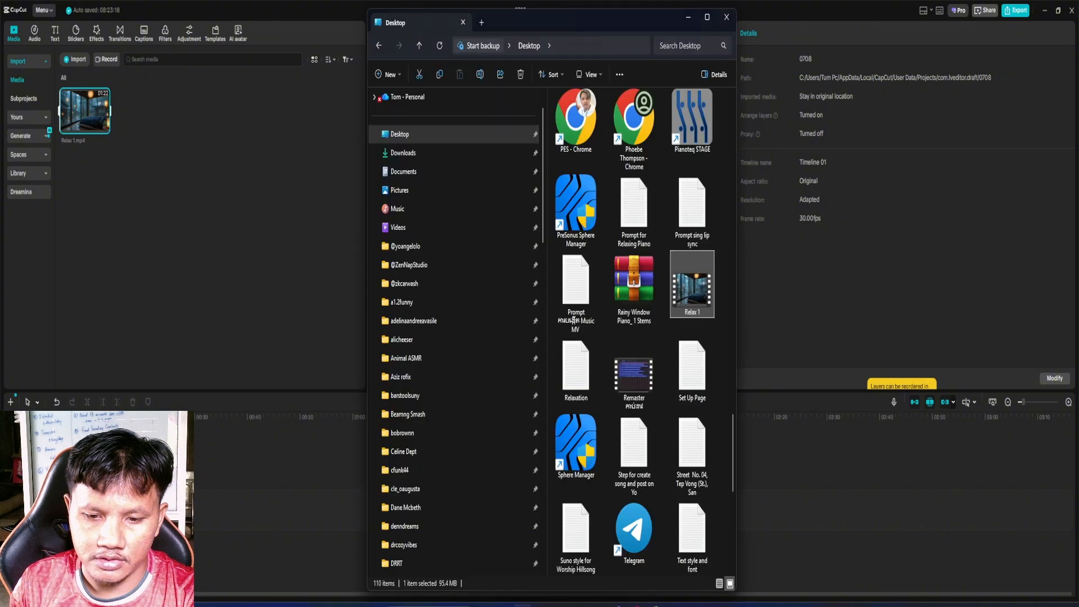
click(467, 139)
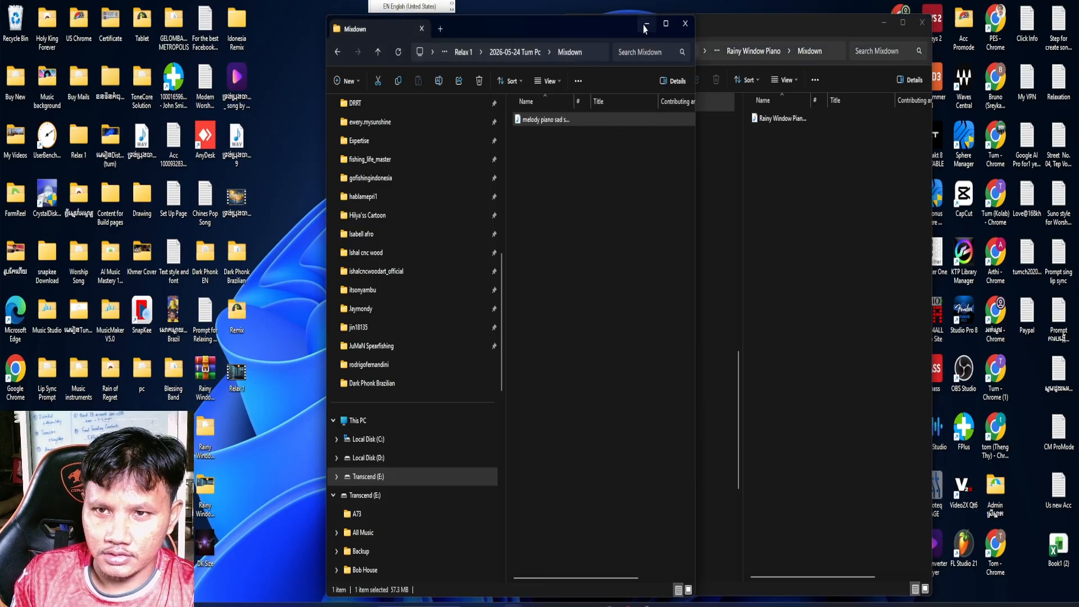
click(646, 25)
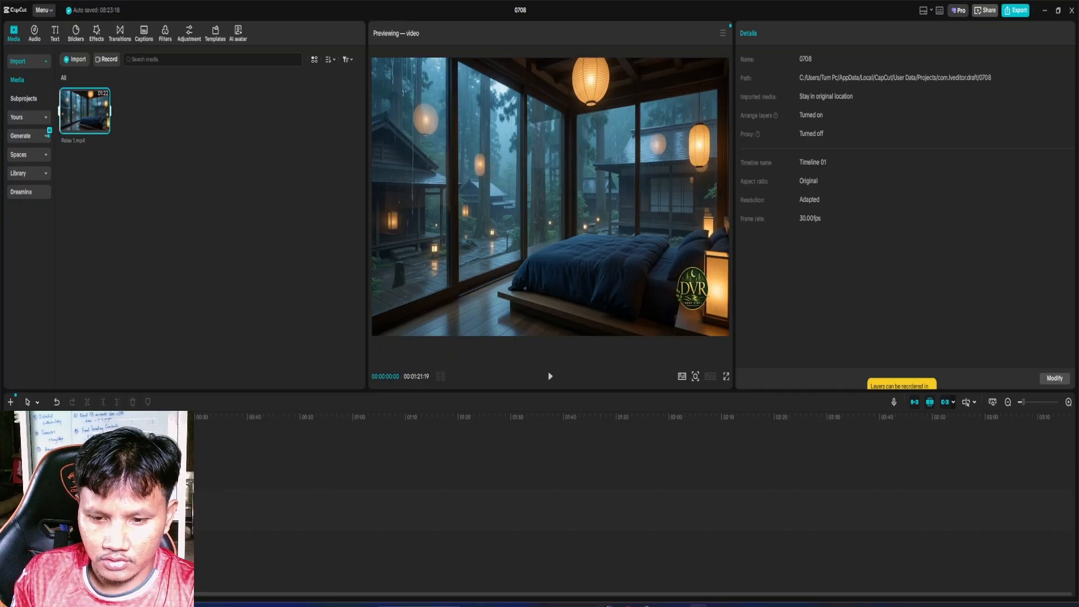
mouse_move(513, 604)
click(544, 568)
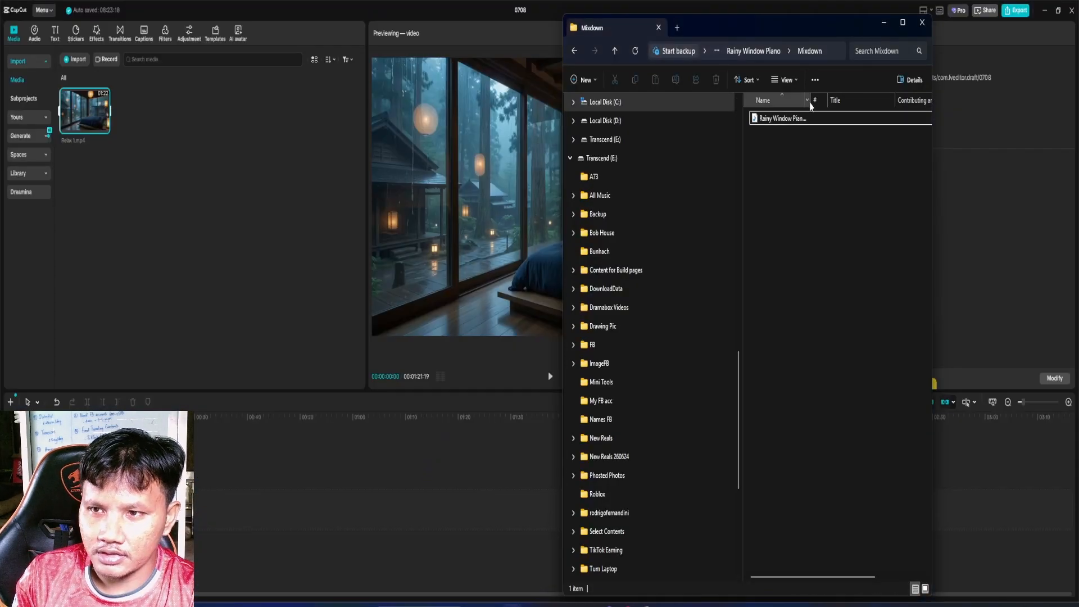
drag(810, 110, 838, 100)
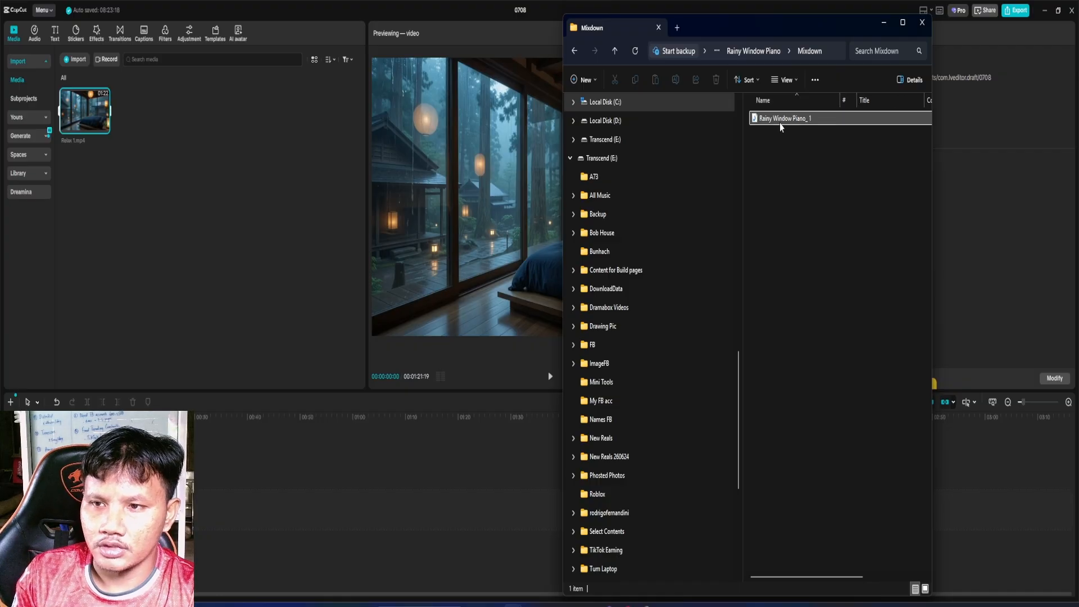
drag(779, 120, 230, 460)
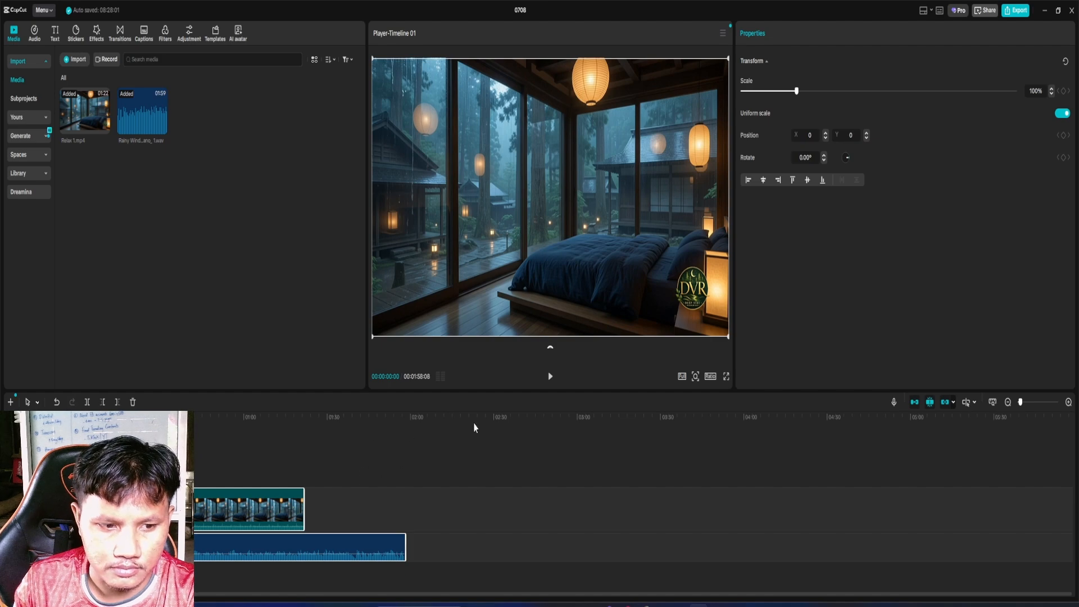
- Balance the rain sound against the piano by playing the mix and lowering the Relax 1 clip's volume to -8.9 dB
click(550, 377)
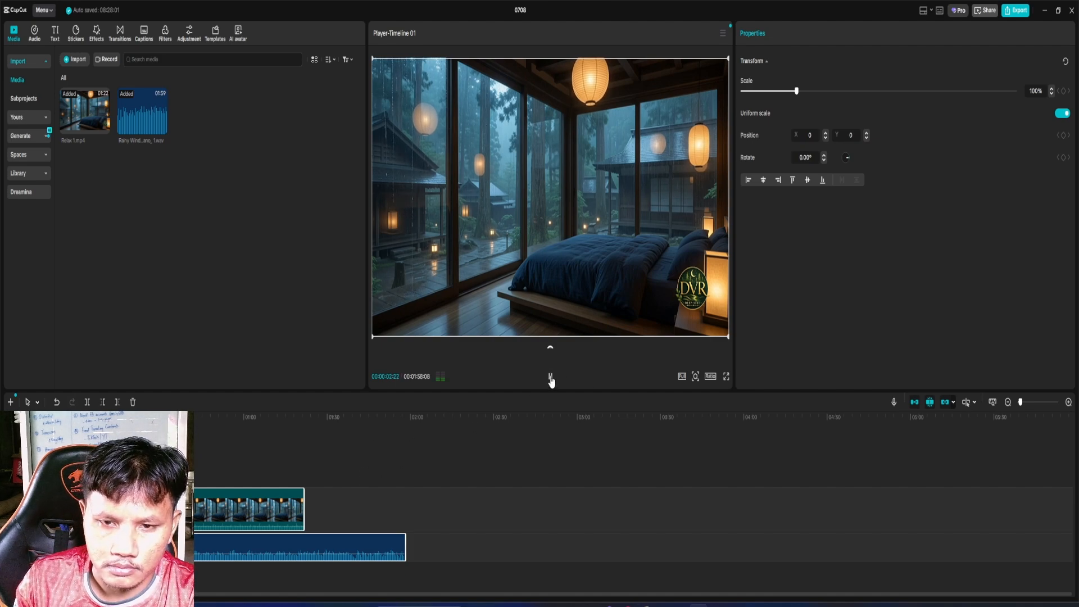
click(550, 377)
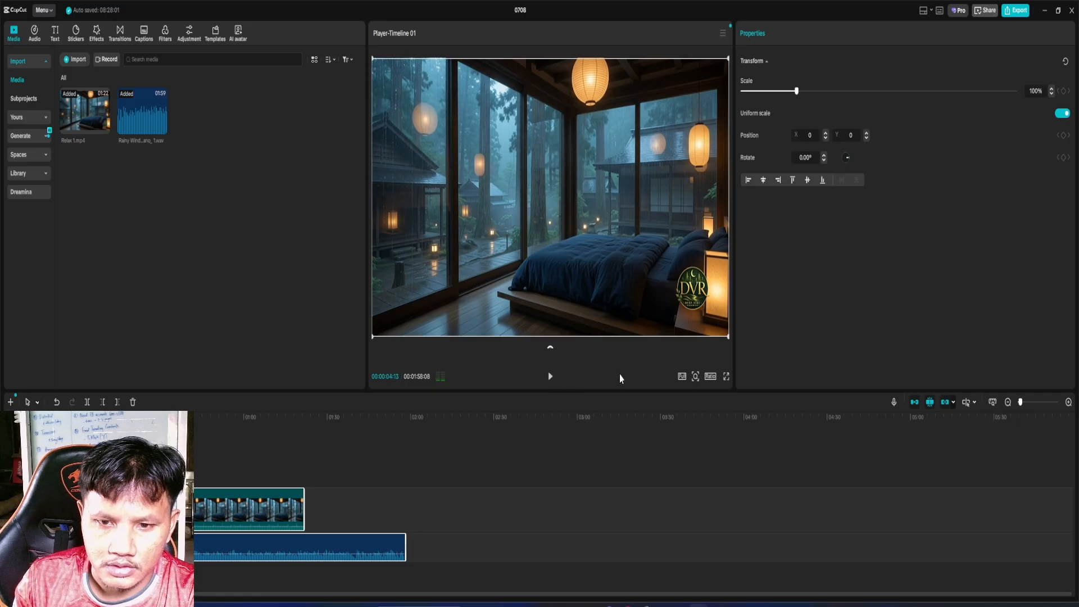
click(302, 521)
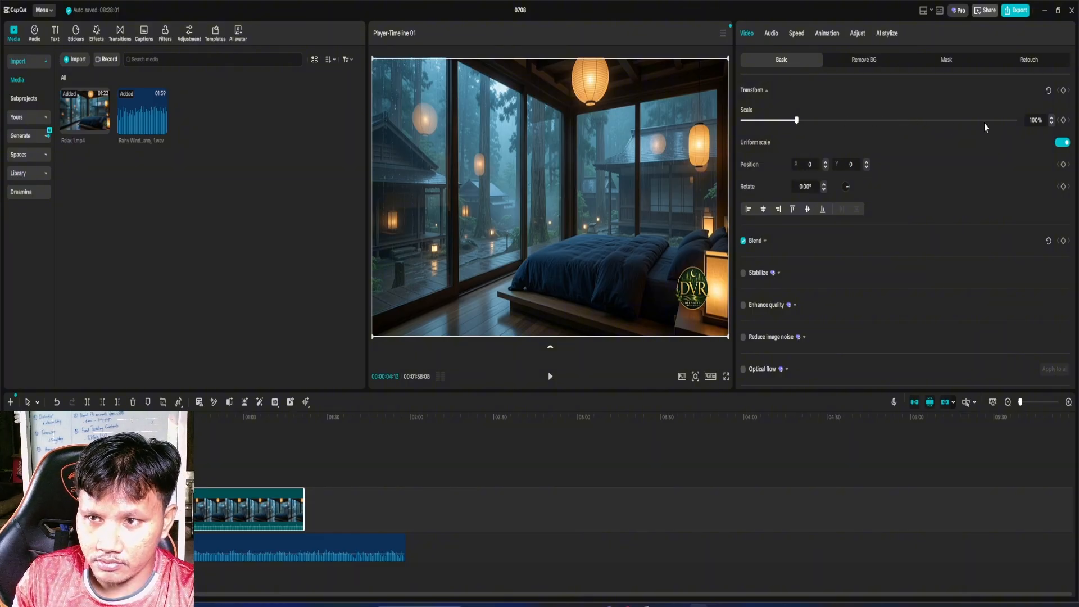
click(771, 35)
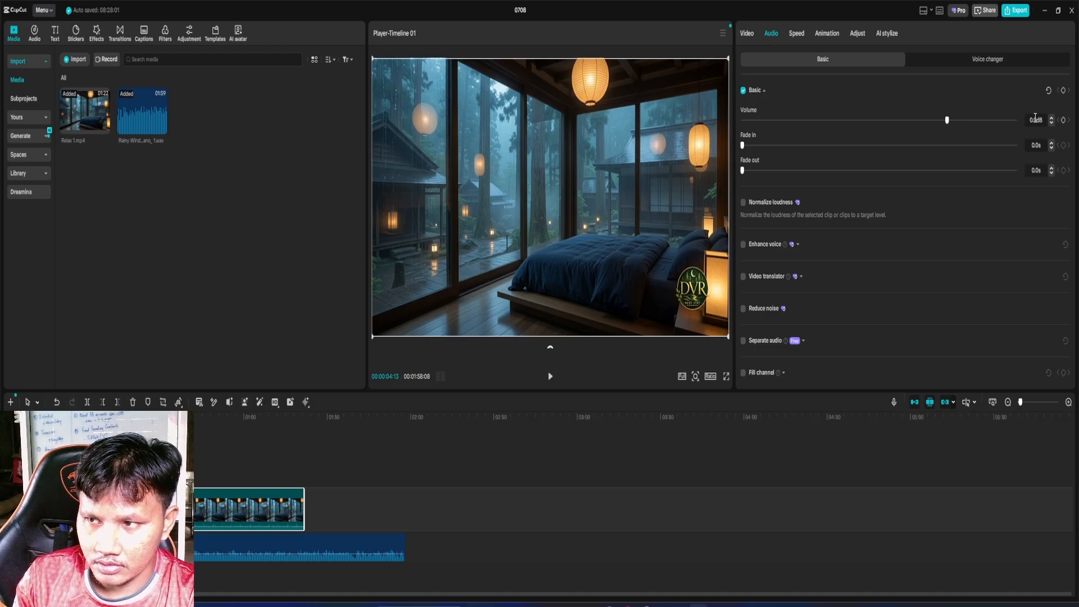
scroll(1034, 118, down, 3)
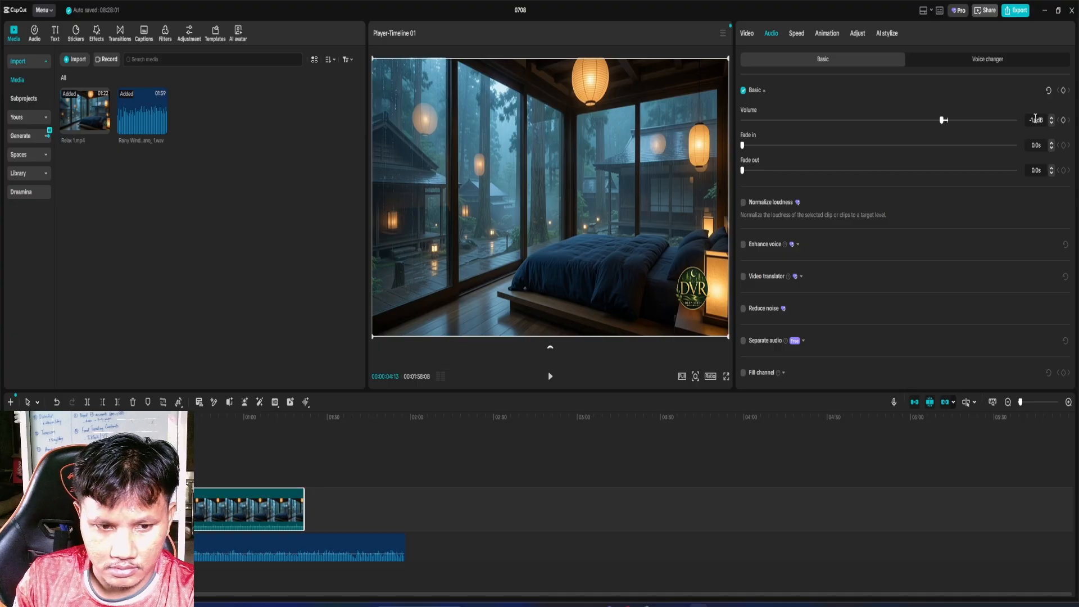
scroll(1035, 119, down, 5)
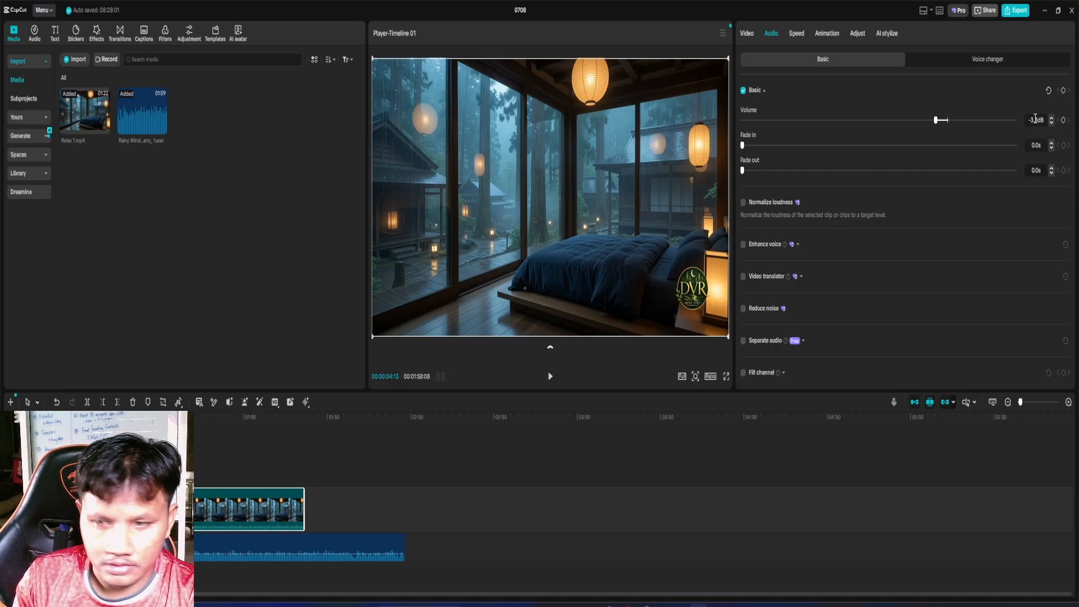
scroll(1035, 119, down, 2)
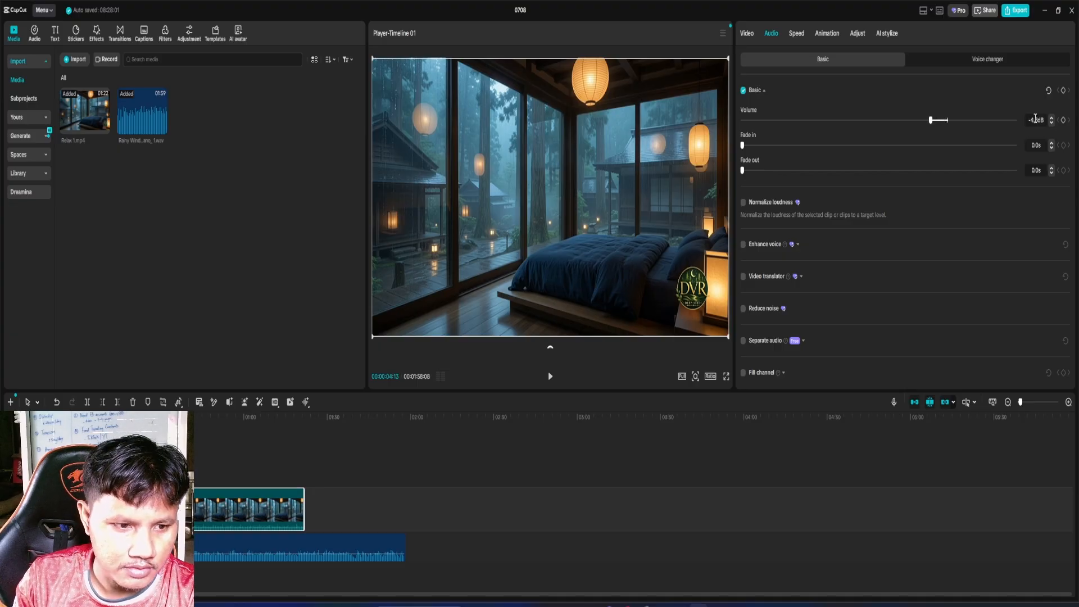
click(550, 376)
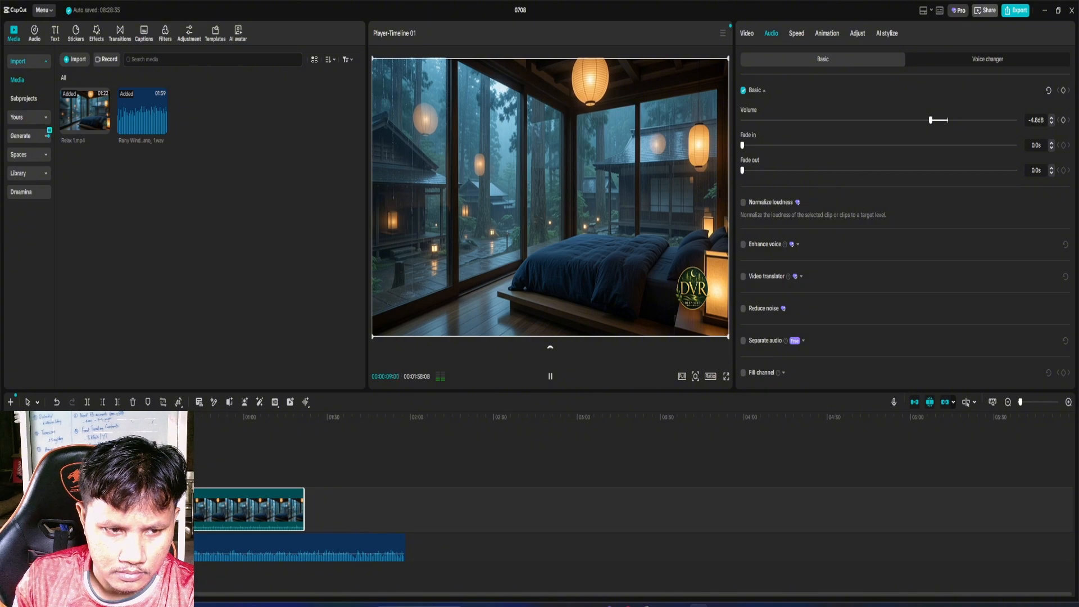
click(550, 376)
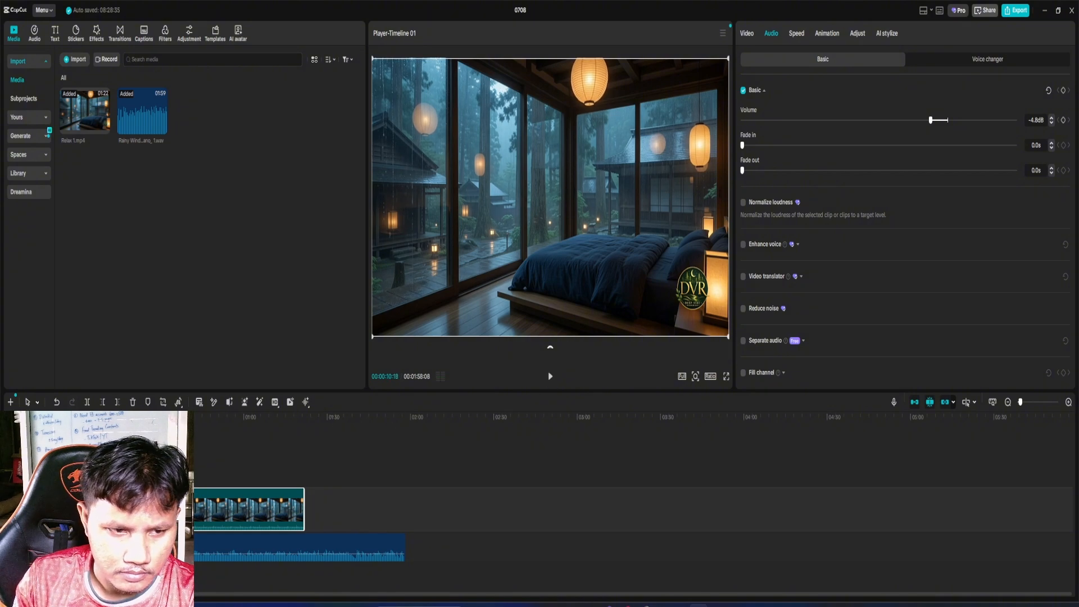
key(Home)
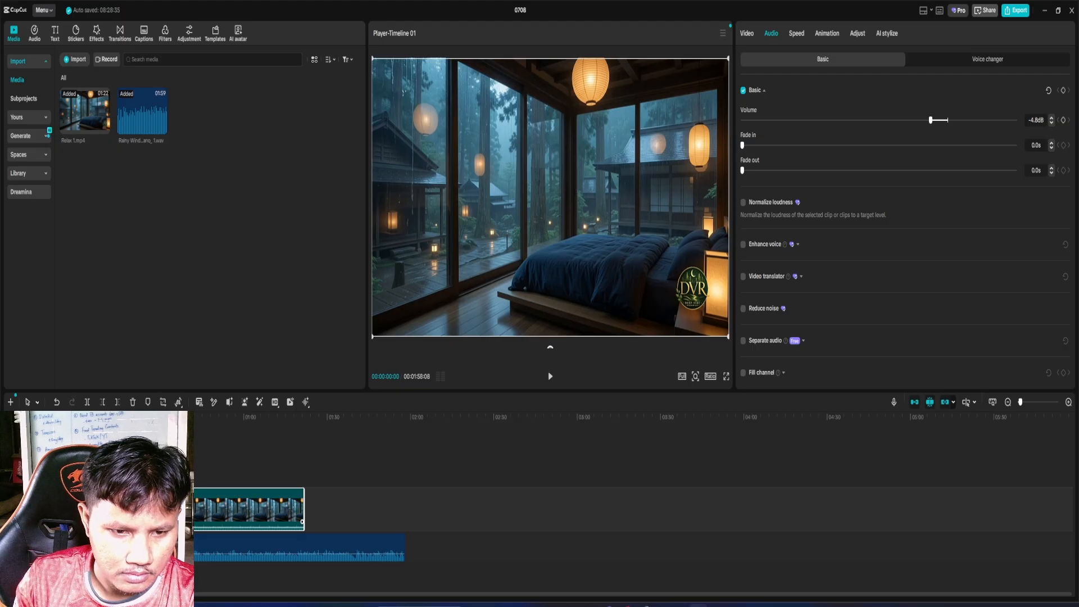
drag(302, 526, 302, 528)
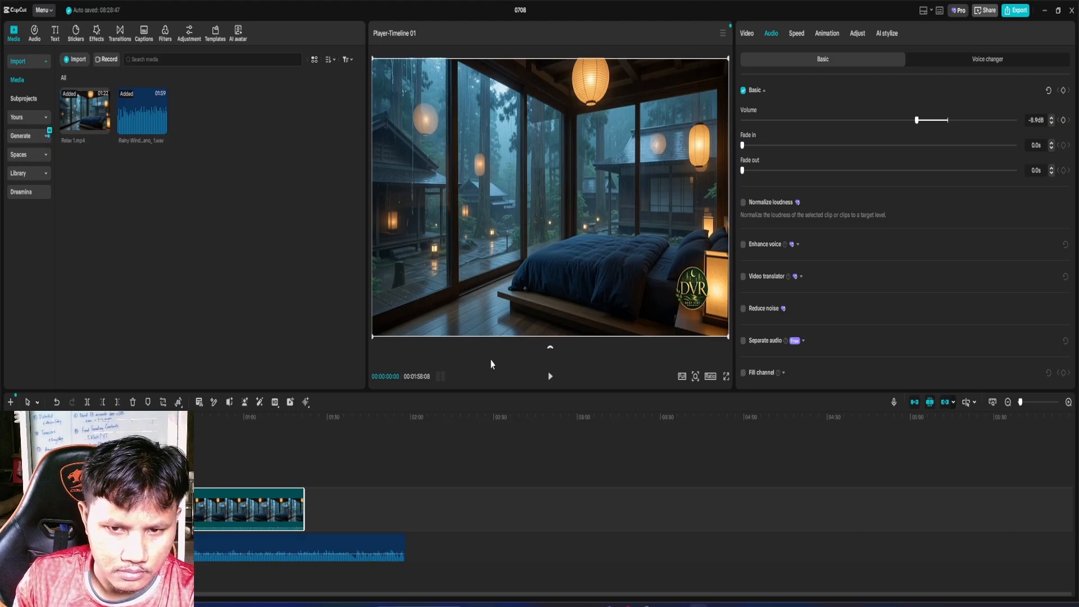
click(550, 377)
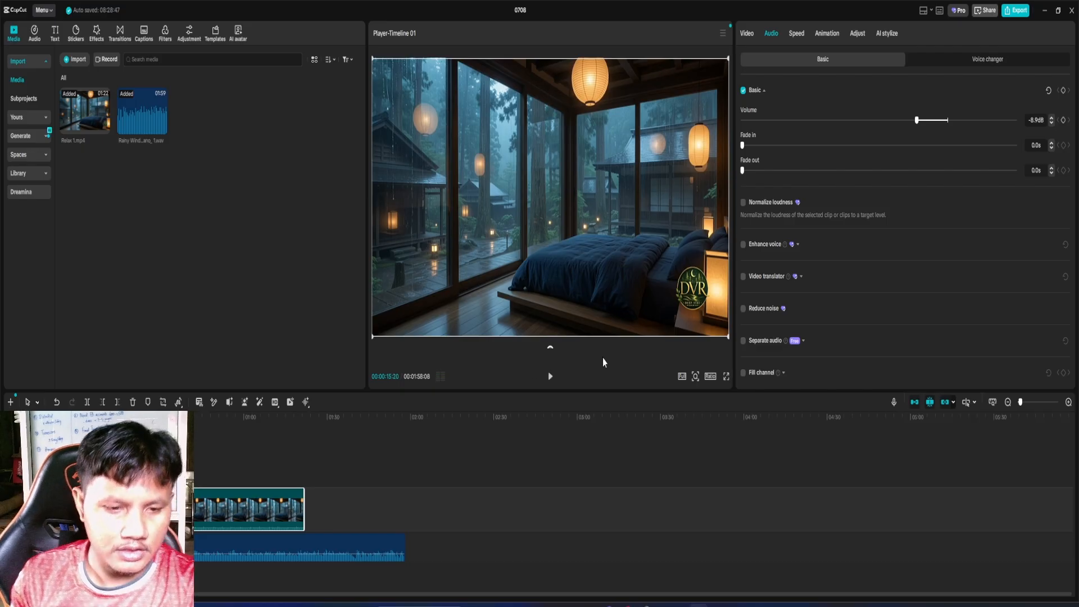
- Add three copies of the Relax 1 clip end to end and one copy of the piano audio directly after the original
drag(215, 499, 890, 517)
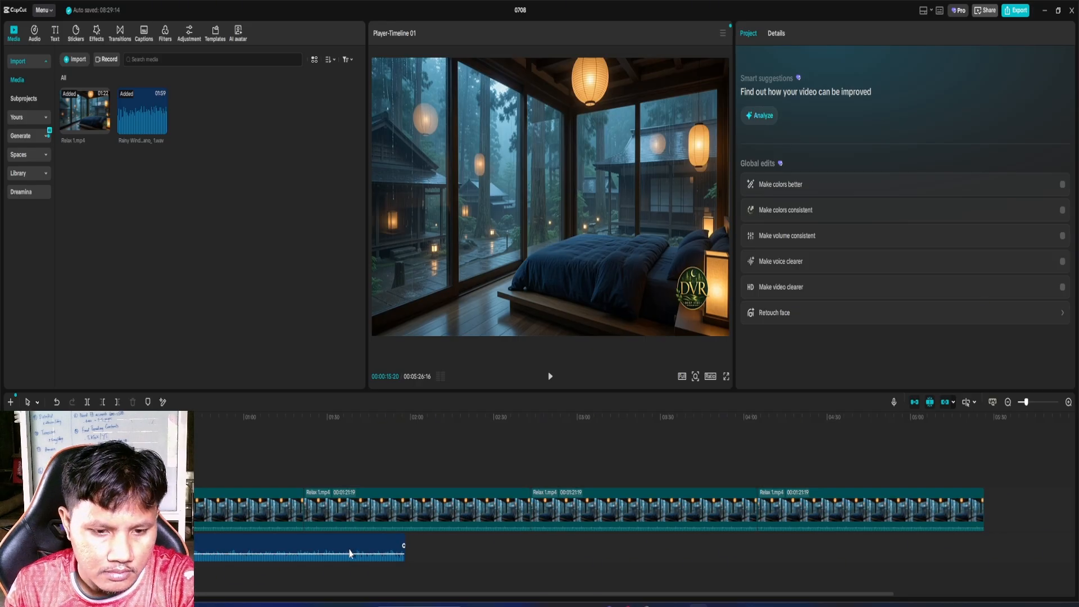
drag(350, 552, 691, 552)
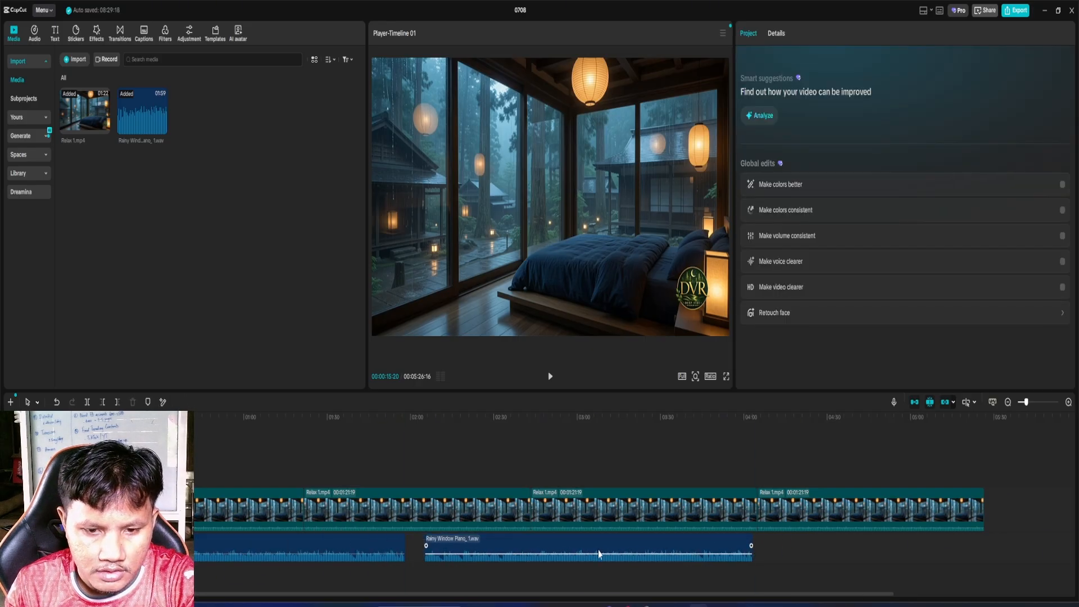
drag(600, 553, 580, 550)
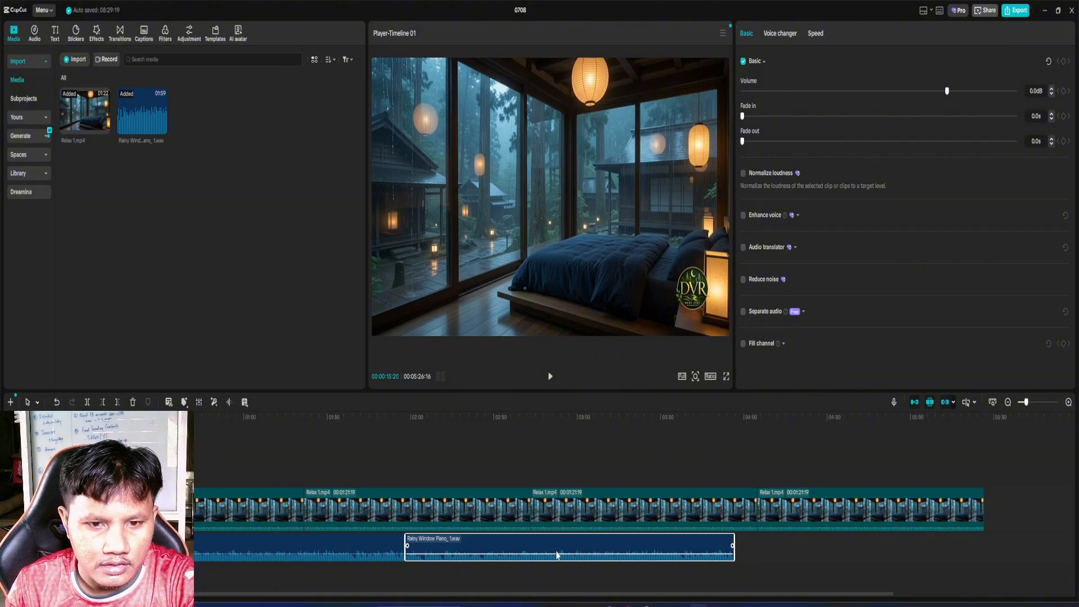
- Add a third piano audio clip directly after the second by copying it along the audio track
drag(352, 595, 283, 600)
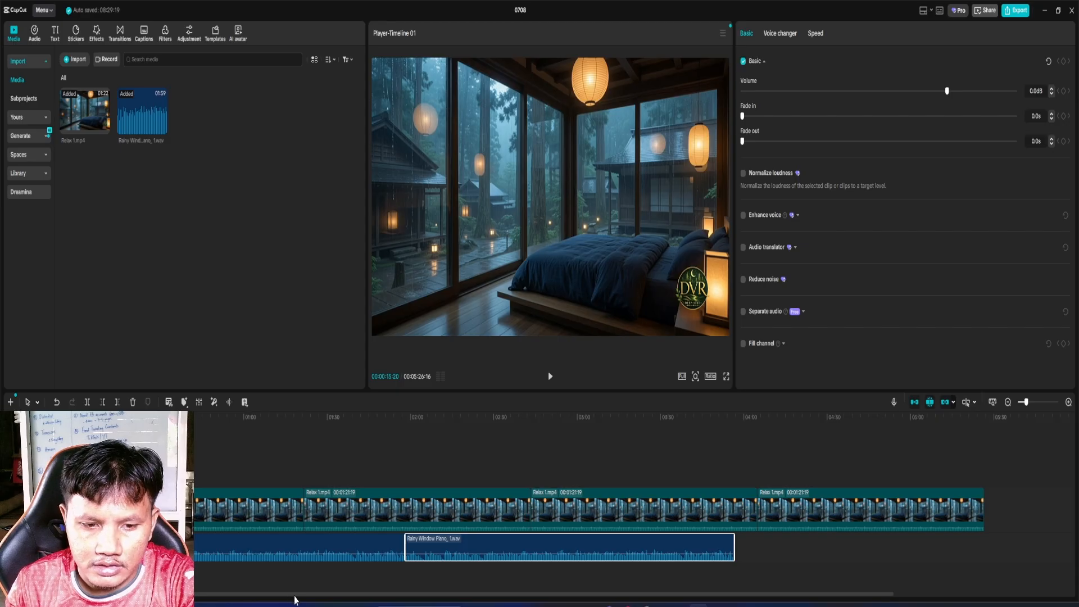
click(350, 591)
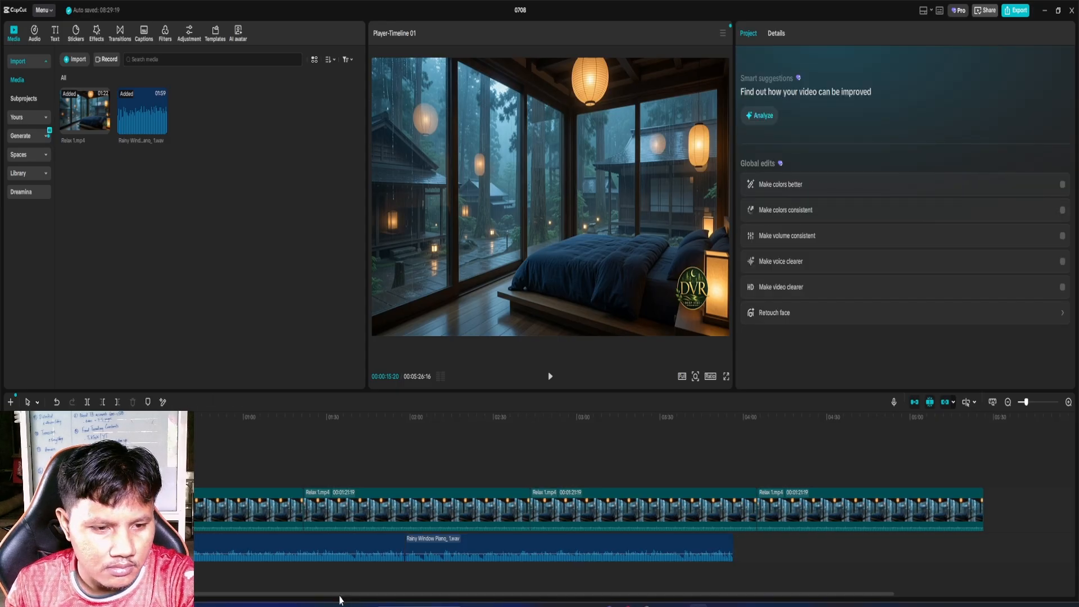
drag(340, 600, 595, 599)
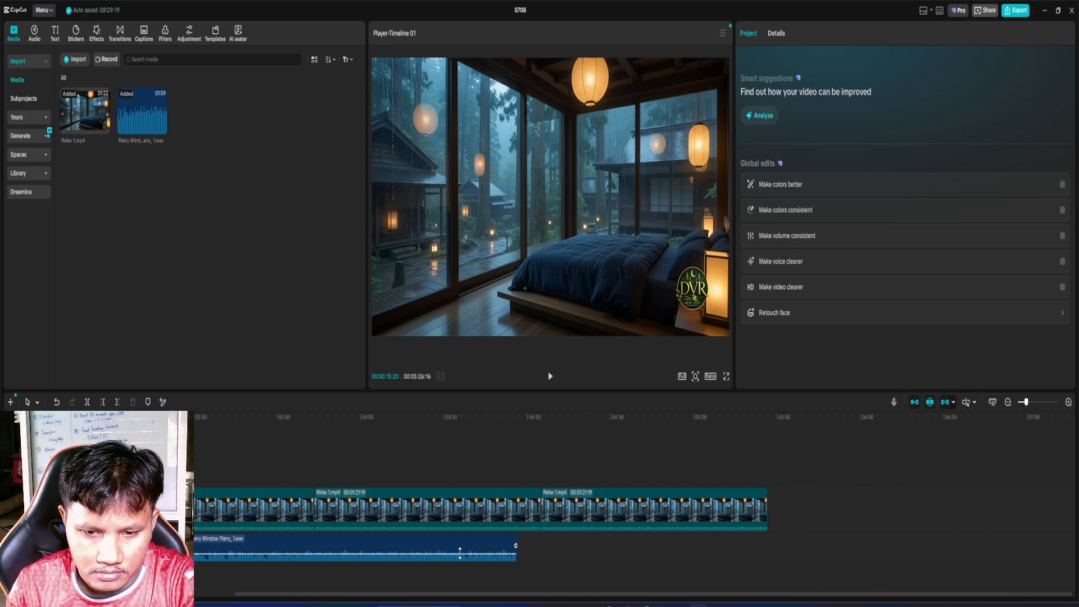
drag(464, 554, 754, 550)
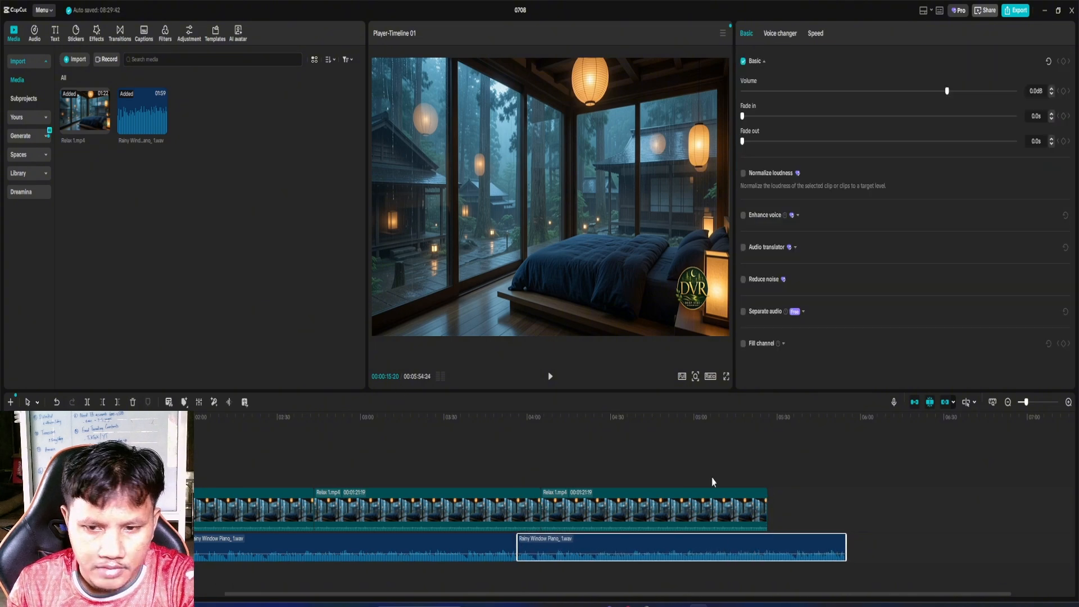
- Append a fifth Relax 1 clip, trim its end to match the end of the piano audio and move the playhead there
click(691, 515)
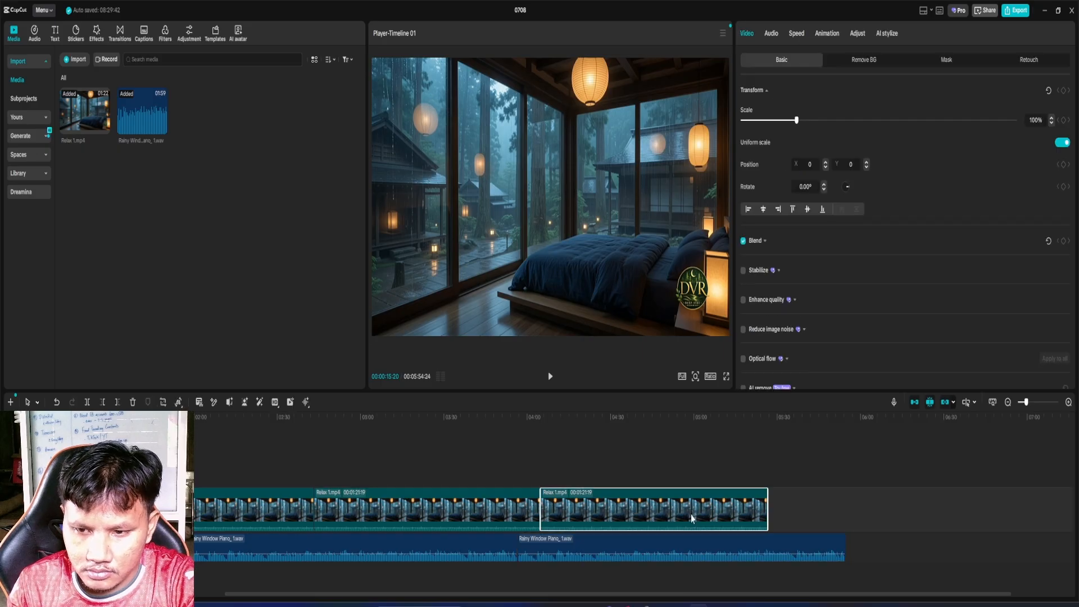
drag(638, 514, 870, 515)
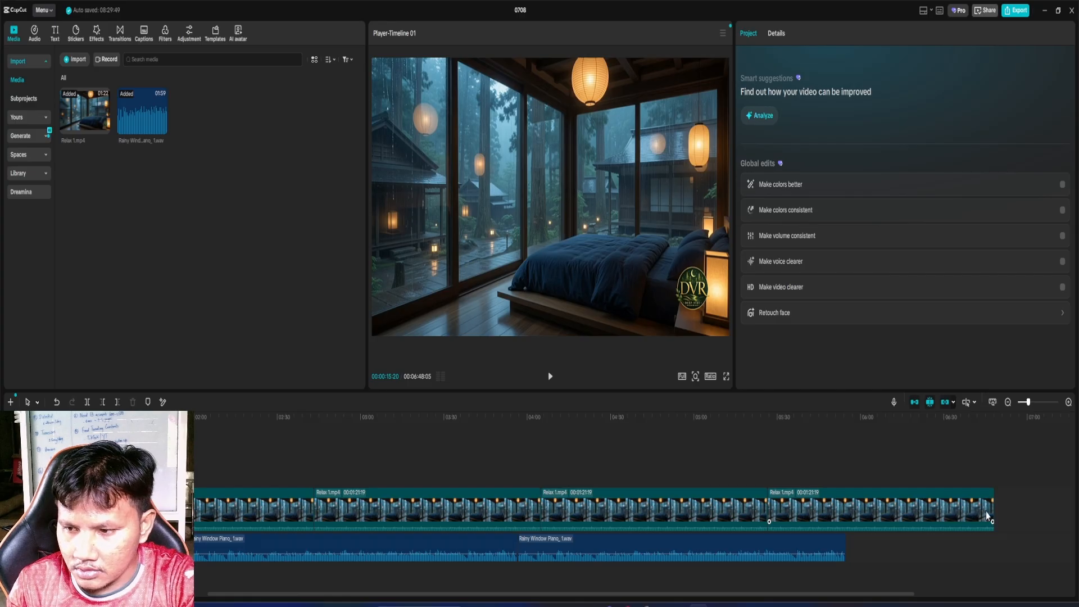
drag(987, 515, 846, 523)
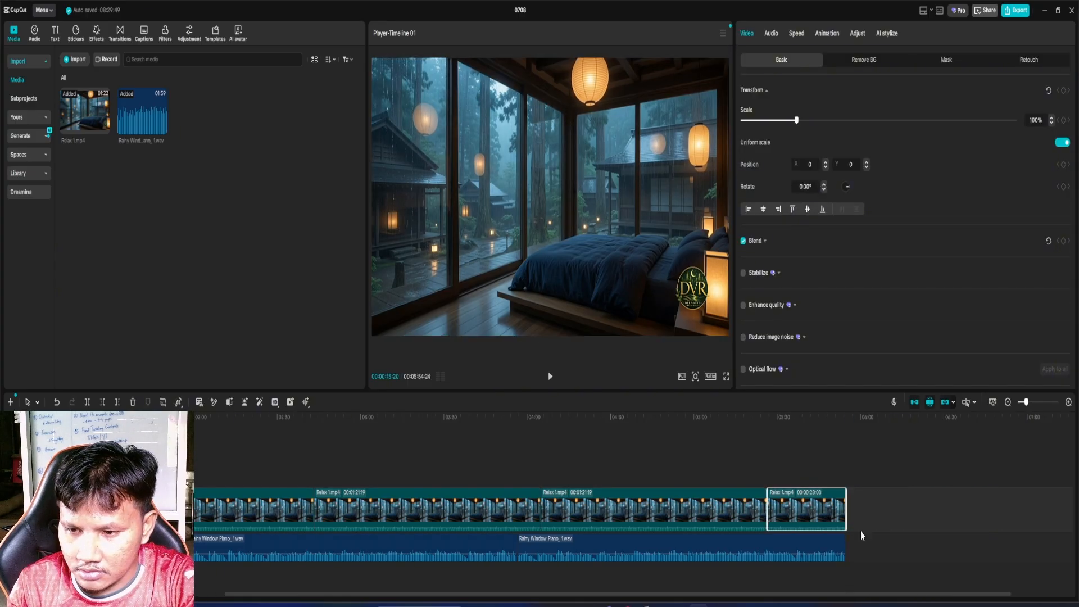
click(908, 554)
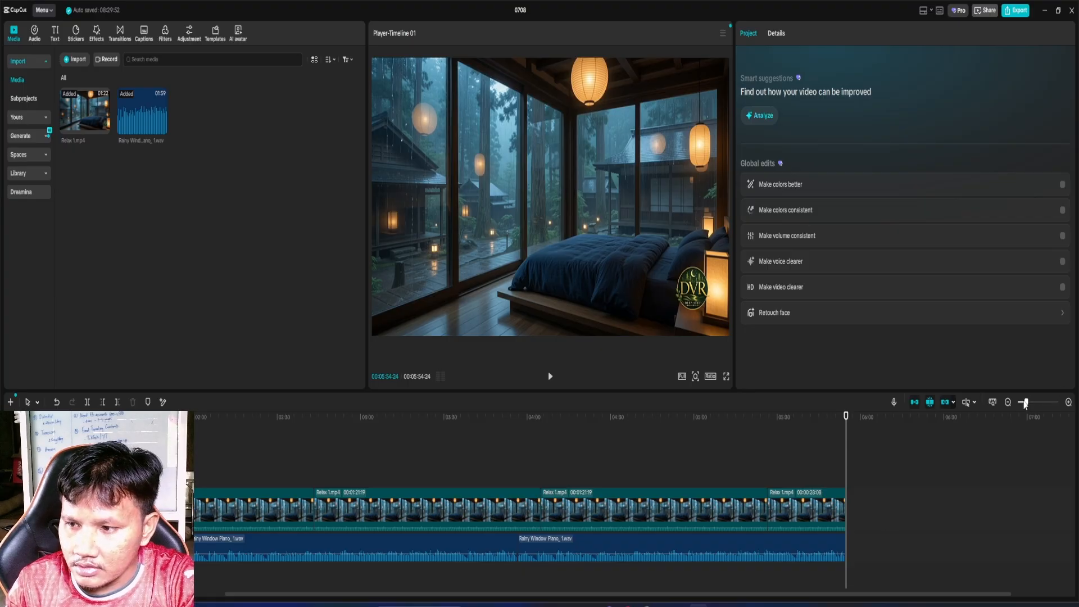
- Duplicate all Relax 1 and piano clips as one block directly after the end of the 5:54 sequence
drag(1025, 403, 1023, 402)
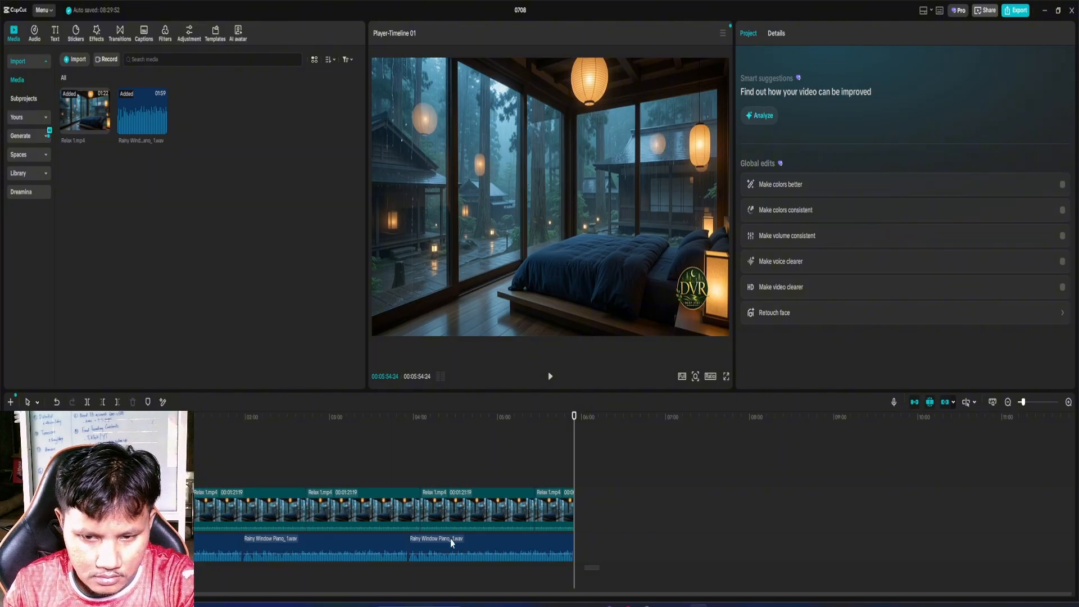
key(ctrl+a)
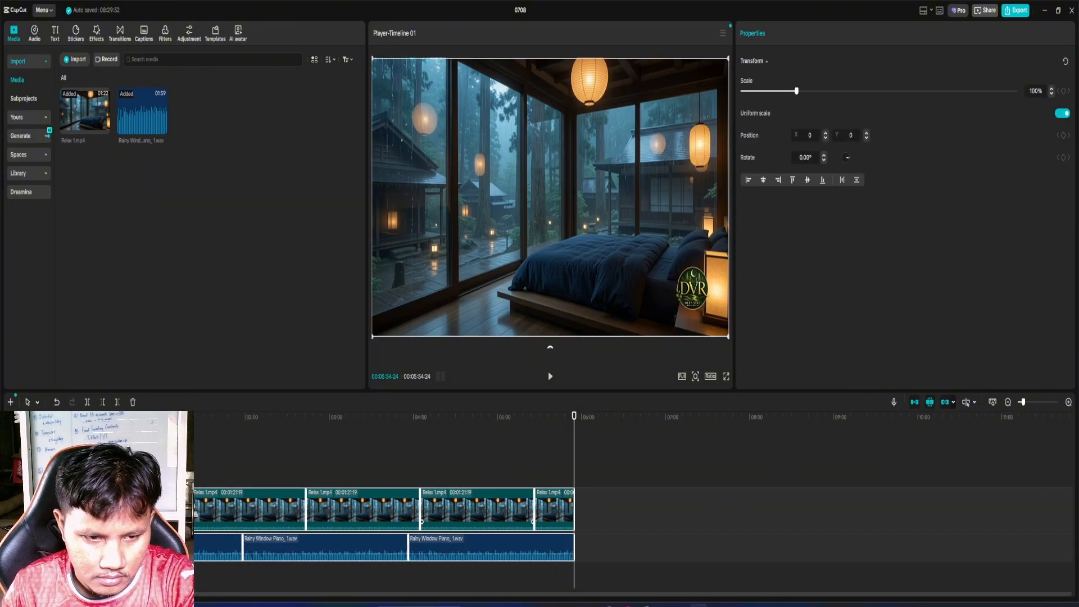
drag(113, 524, 635, 517)
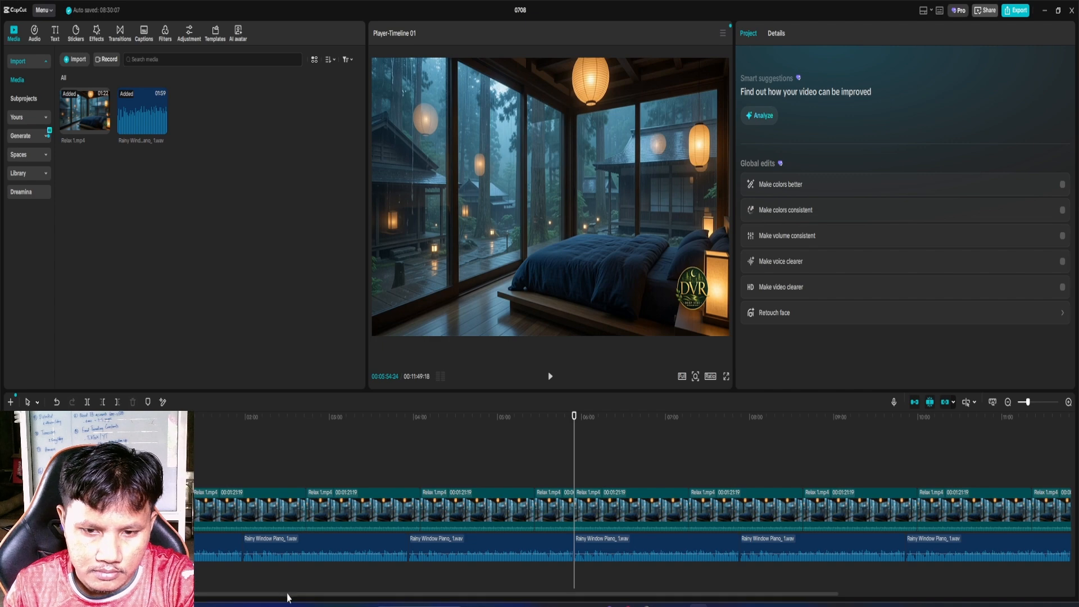
drag(291, 597, 661, 601)
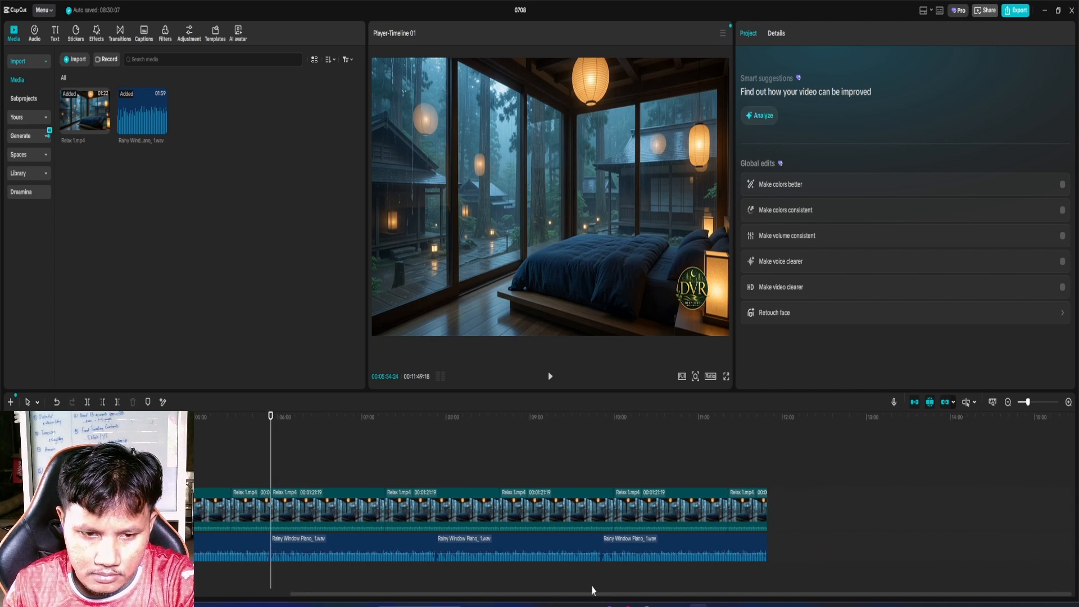
- Duplicate the doubled sequence after its end, align the copied piano clips on the original audio track, and move the playhead to the timeline's end
click(1023, 403)
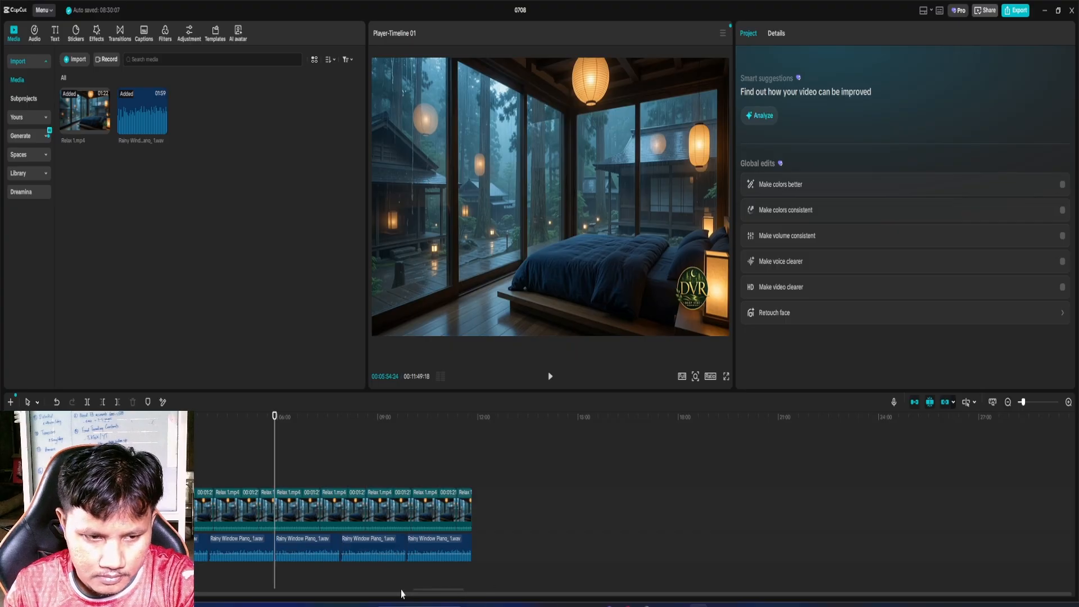
key(ctrl+a)
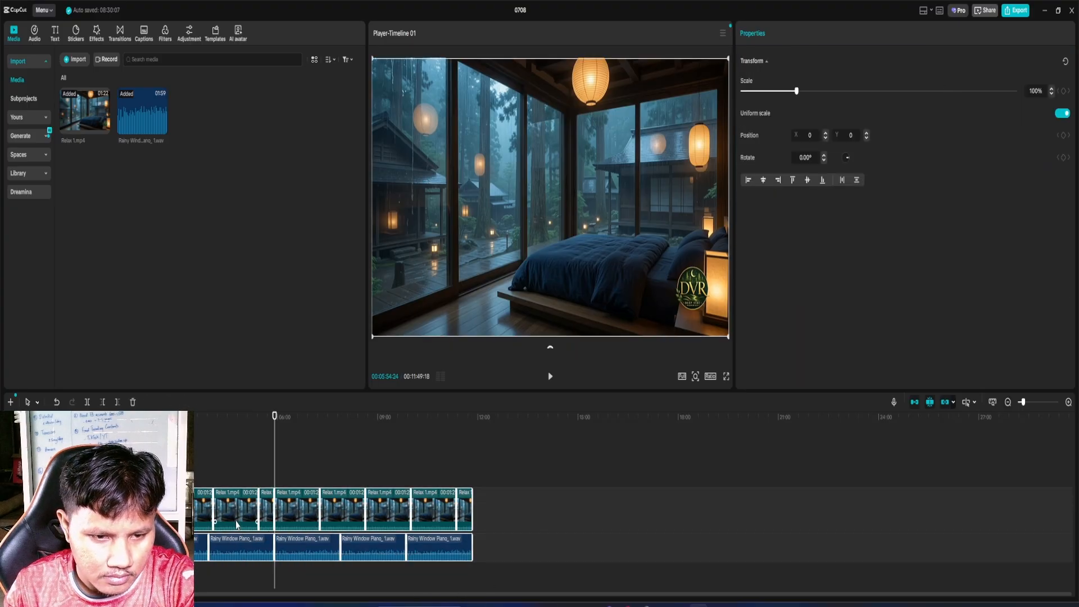
drag(236, 523, 645, 520)
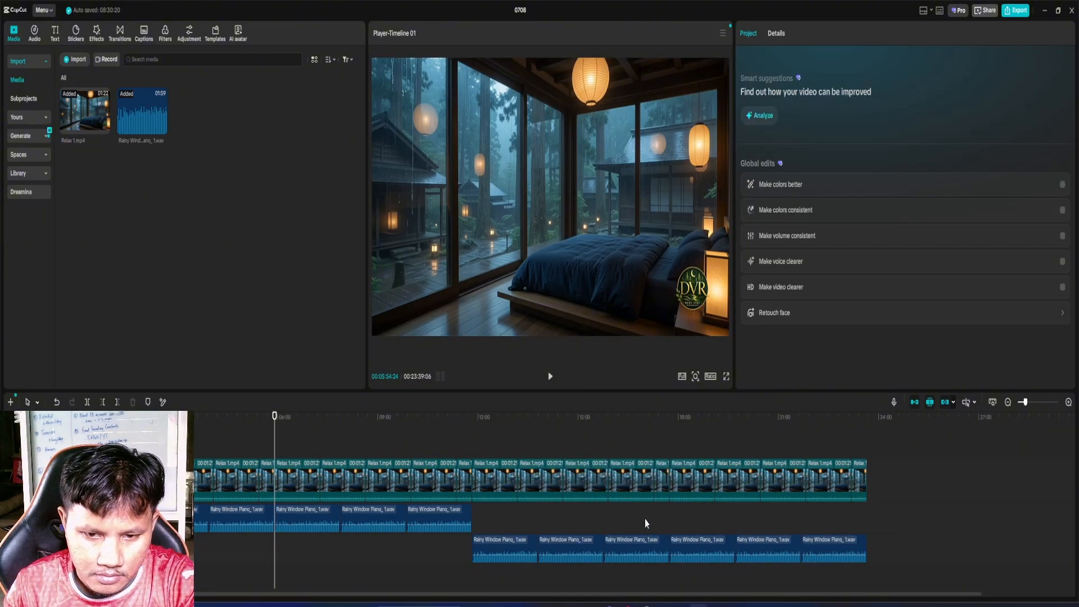
drag(840, 580, 527, 525)
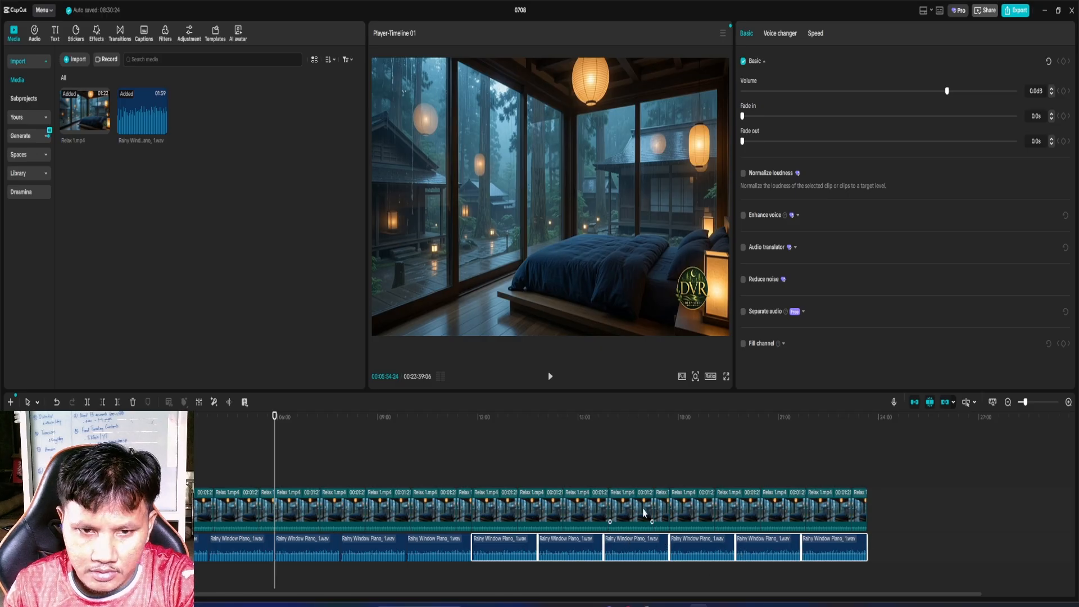
click(865, 485)
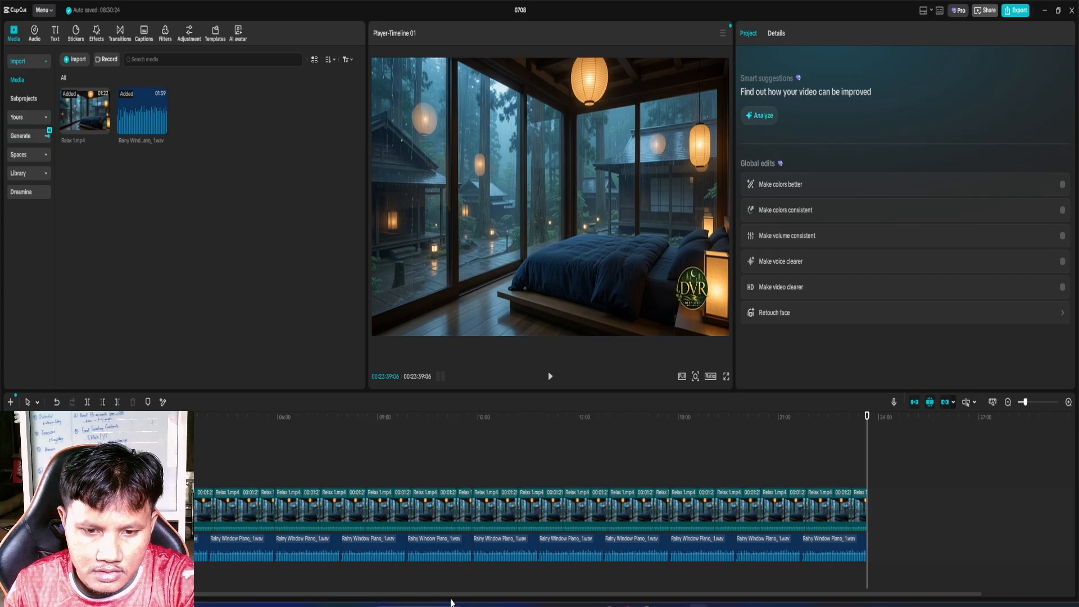
- Add a copy of the entire 23:39 sequence directly after its end and move the playhead to the new end
key(ctrl+a)
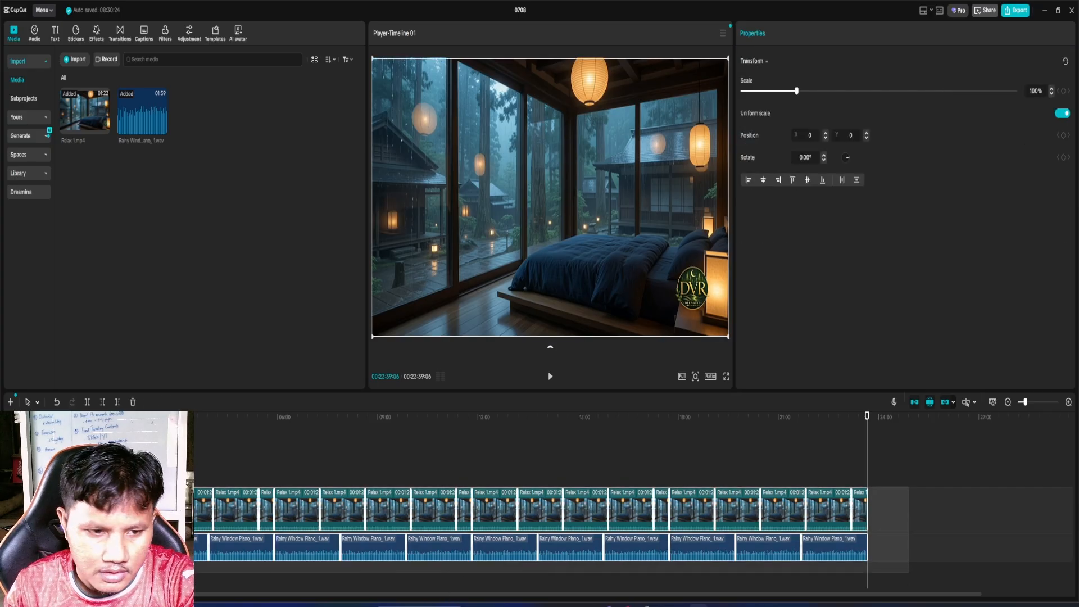
drag(95, 518, 886, 514)
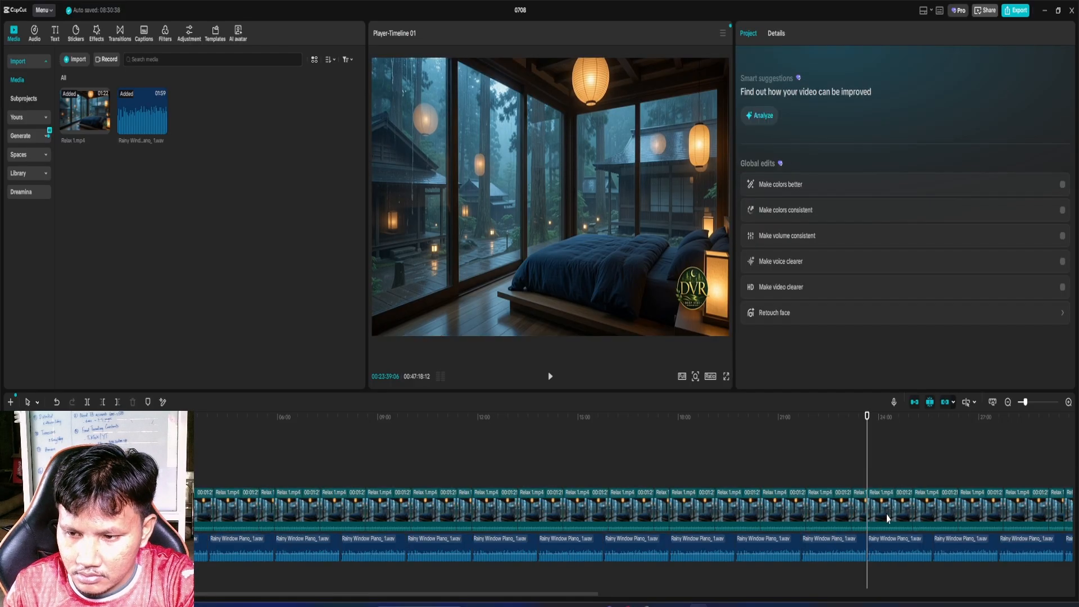
drag(373, 595, 749, 582)
drag(1022, 402, 1019, 402)
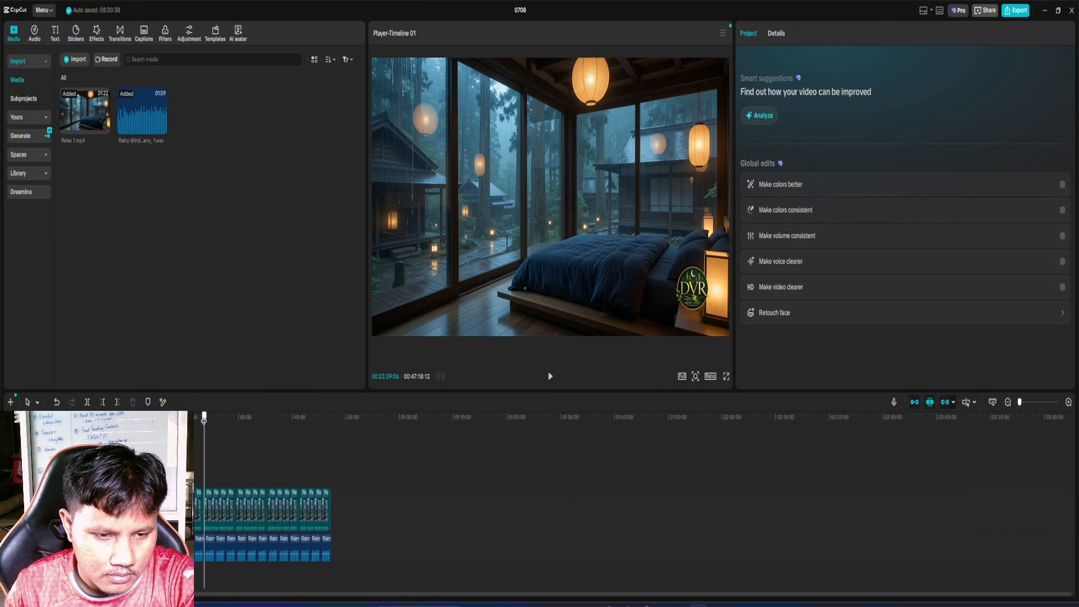
drag(202, 419, 338, 443)
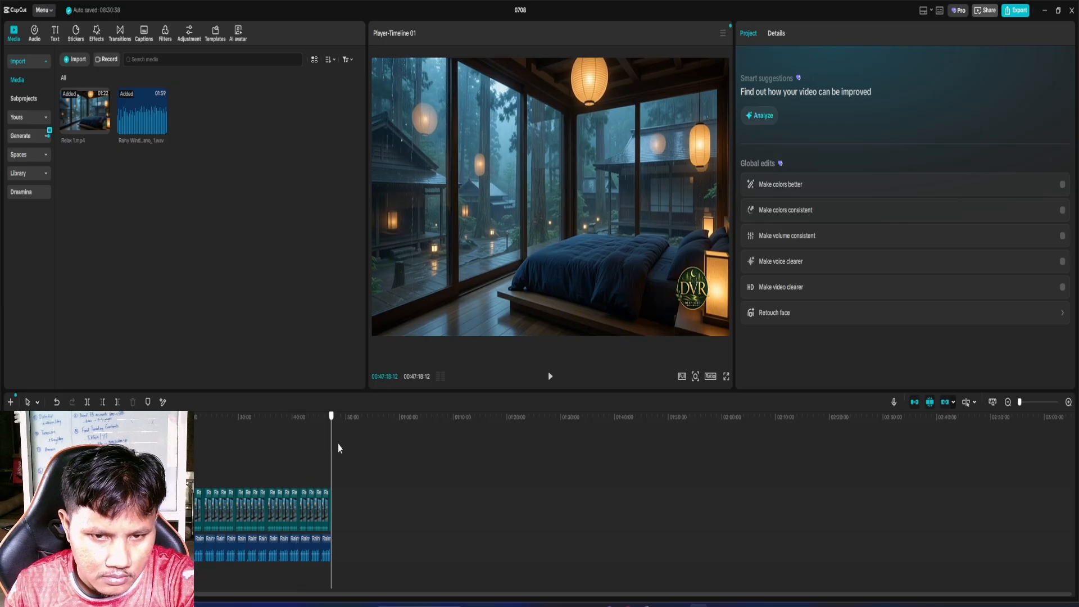
drag(381, 571, 191, 477)
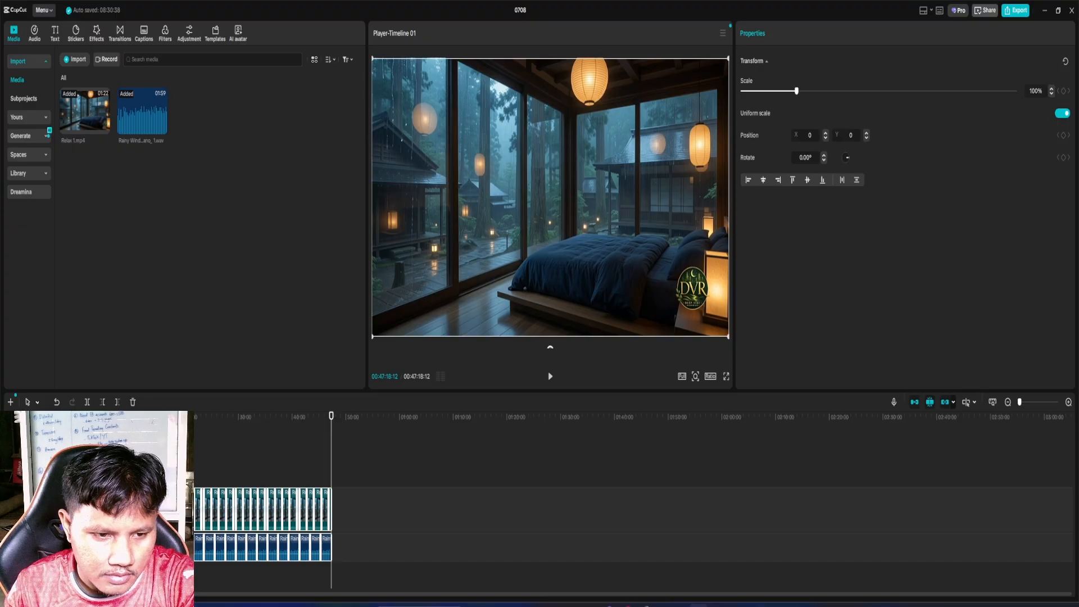
drag(117, 537, 375, 545)
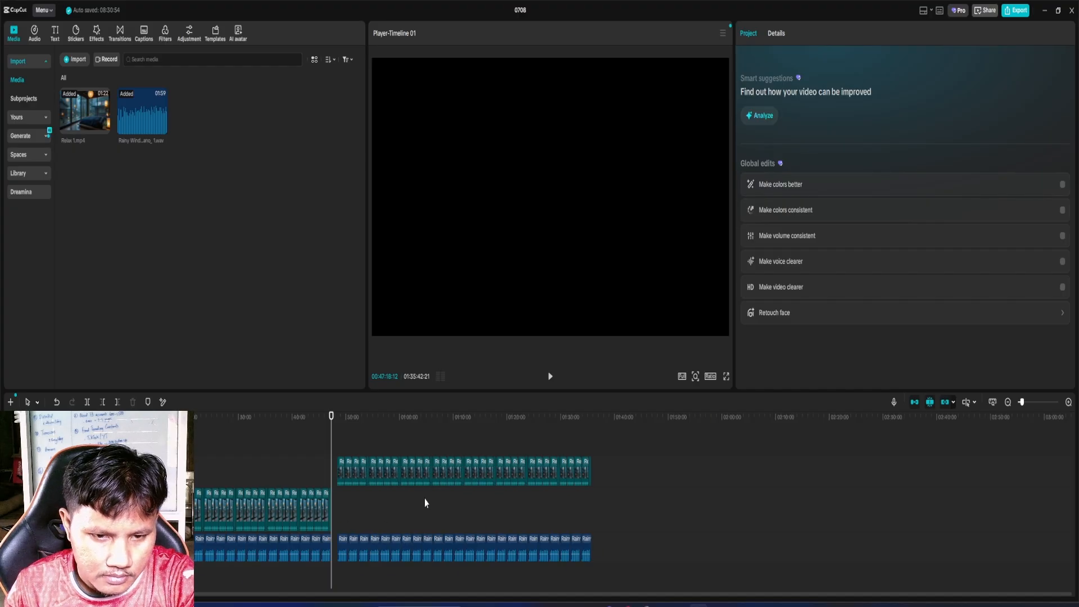
key(ctrl+z)
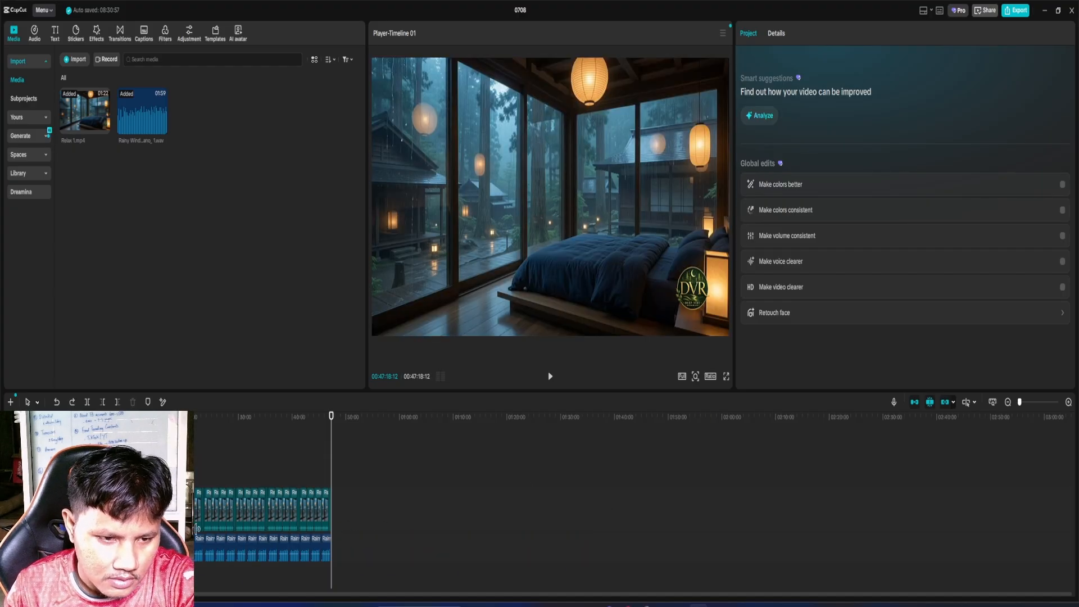
- Duplicate the full 47:18 sequence at the playhead, place the copied video clips on the main track, and move the playhead to the end
drag(366, 571, 238, 541)
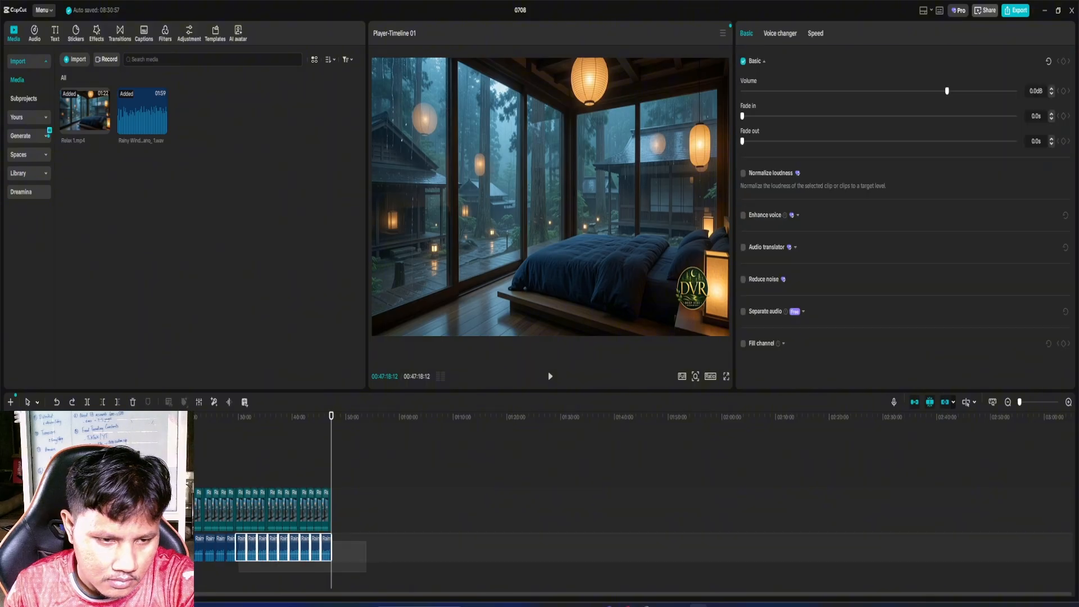
key(ctrl+a)
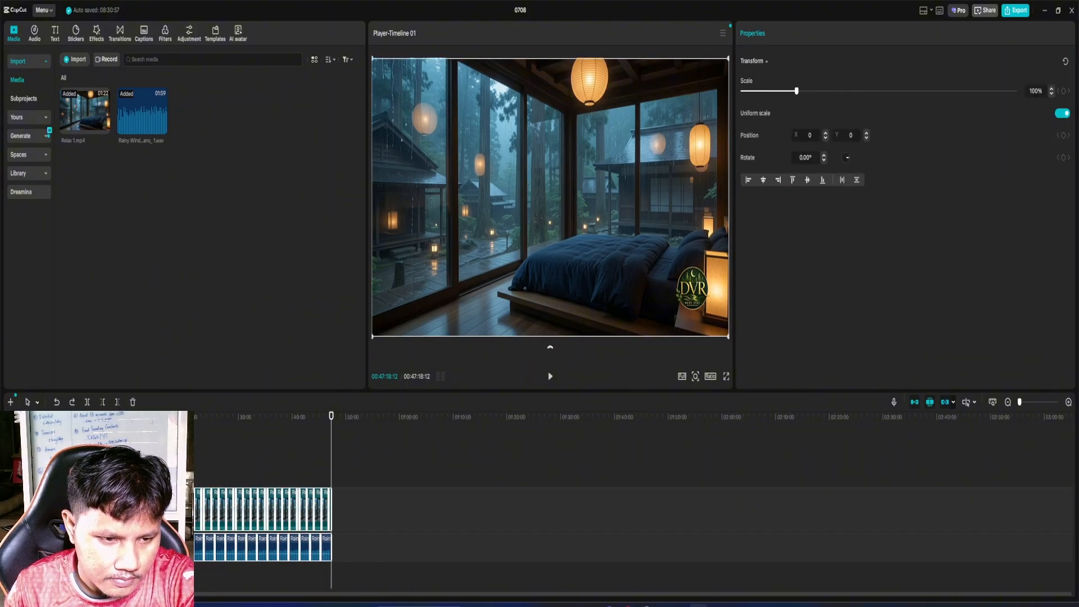
drag(82, 554, 331, 548)
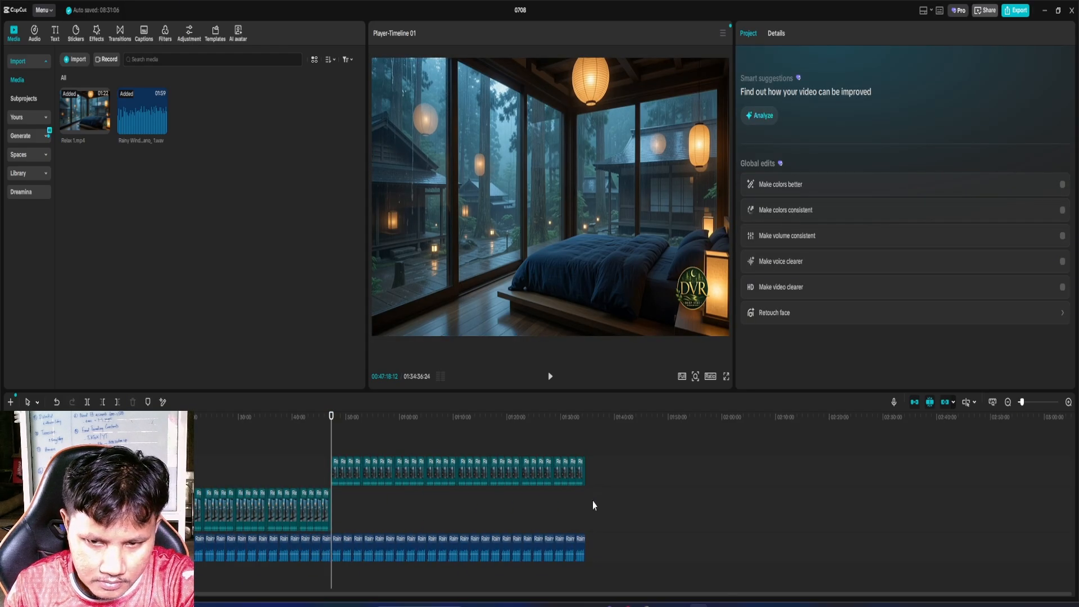
click(580, 478)
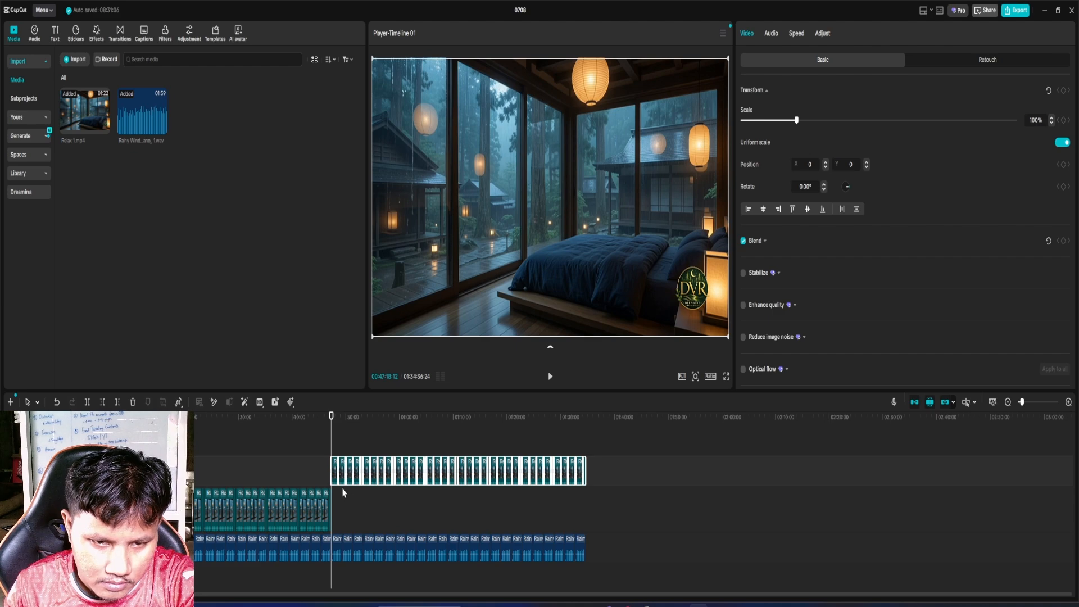
drag(342, 490, 342, 522)
click(619, 512)
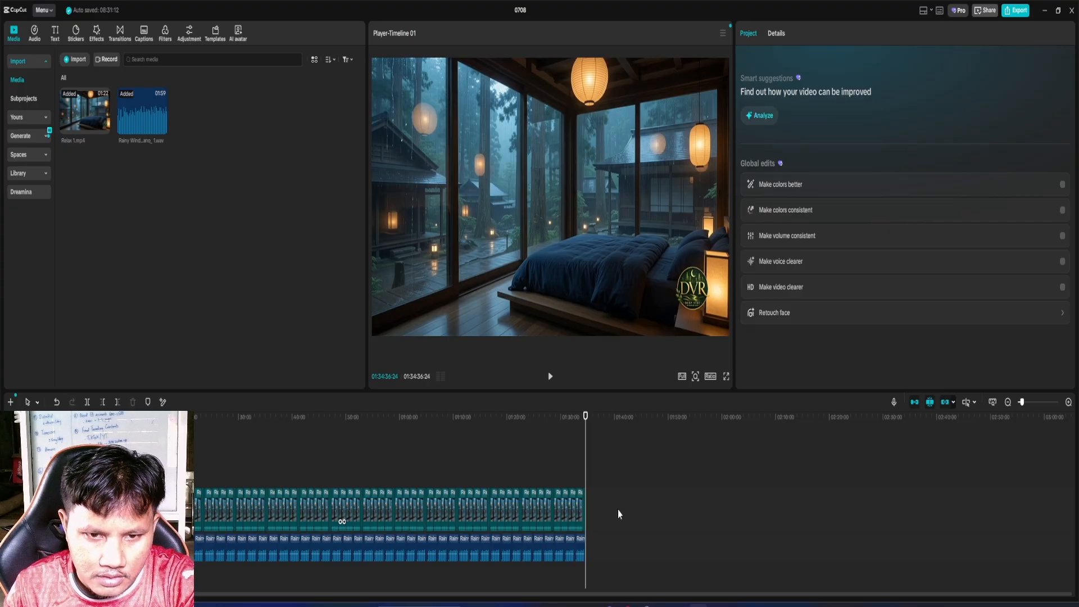
- Paste a copy of all video and audio clips at the playhead and return the playhead to the start of the timeline
key(ctrl+a)
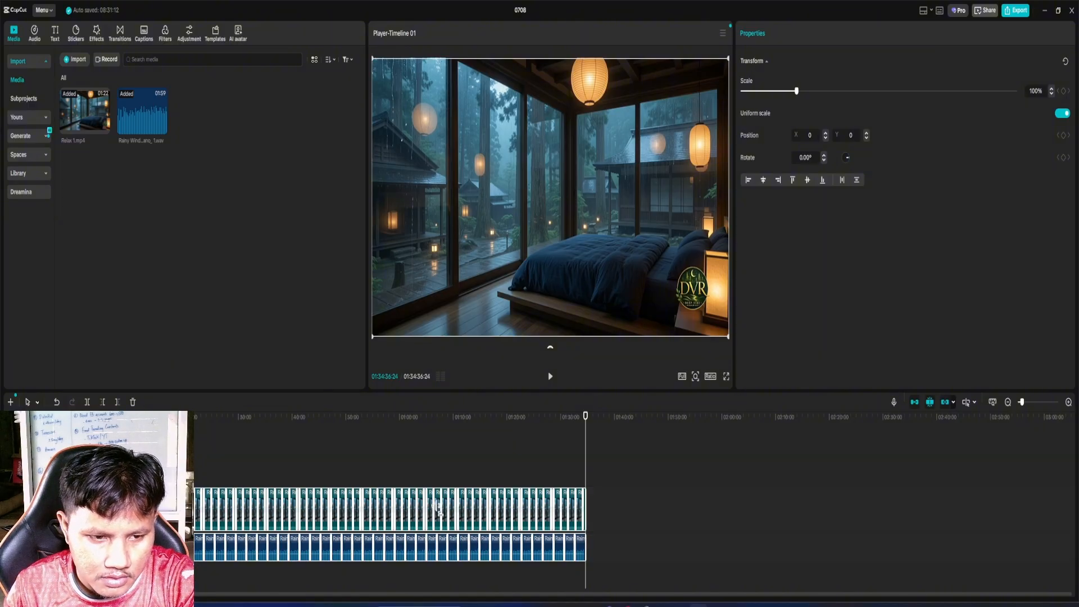
key(ctrl+v)
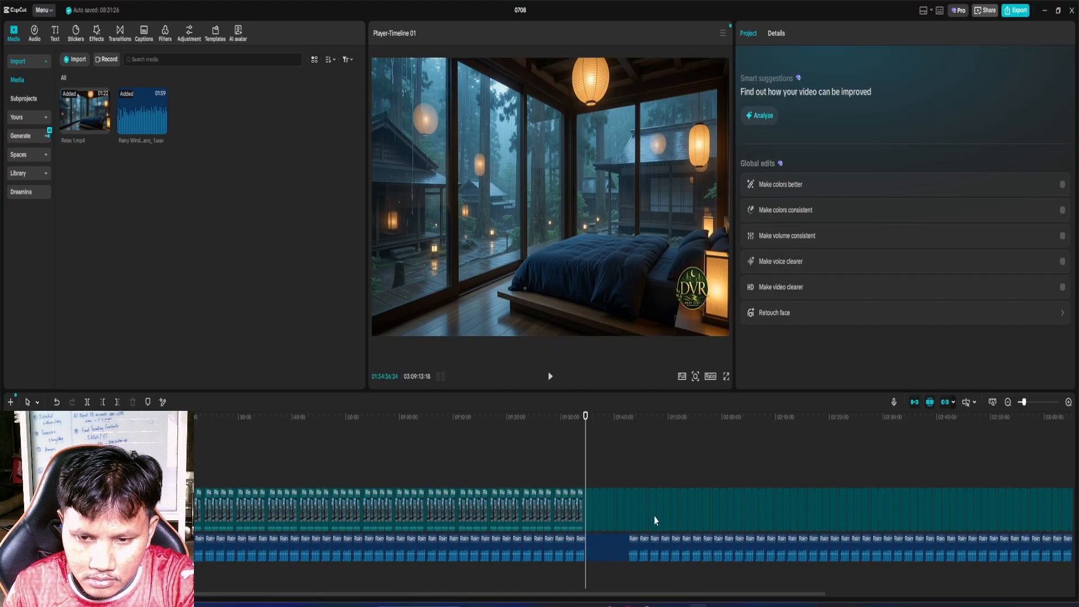
click(610, 577)
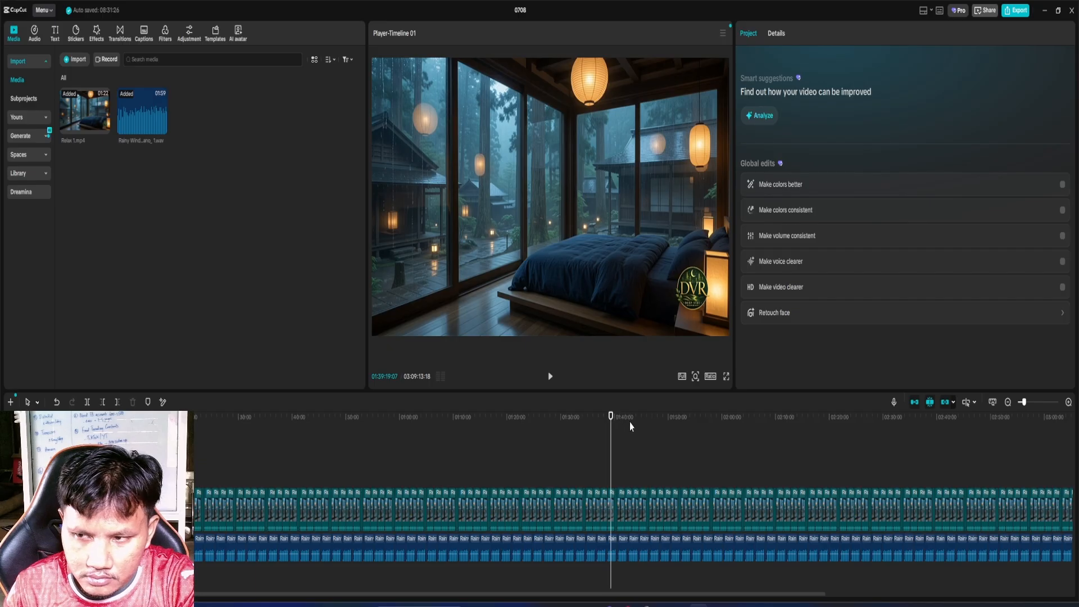
click(874, 443)
drag(1023, 403, 1020, 402)
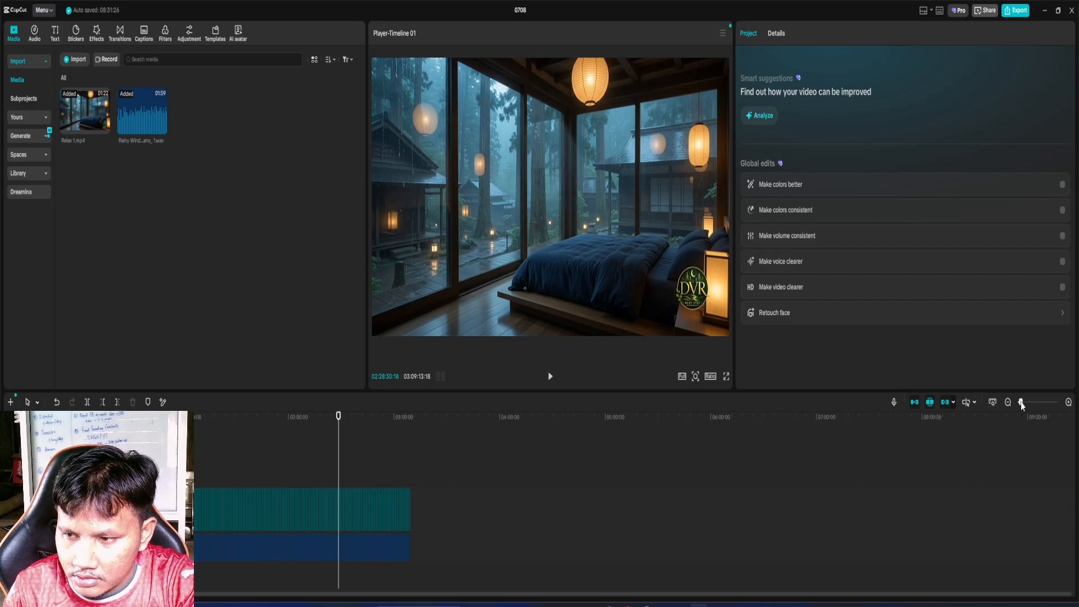
drag(338, 428, 97, 448)
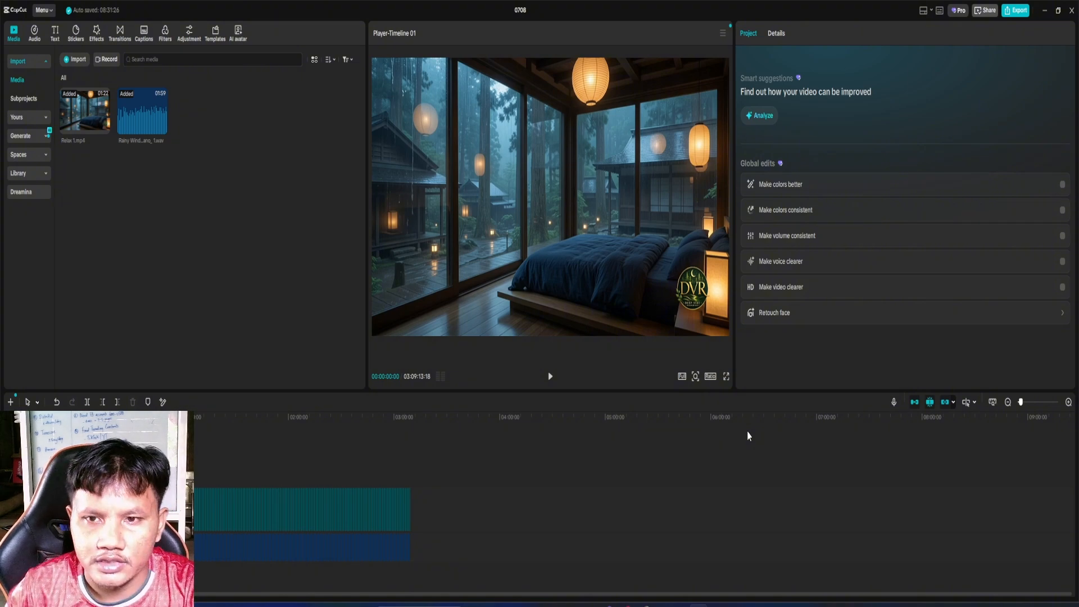
- Open the export settings and name the video "Rainining Window Piano"
click(1017, 11)
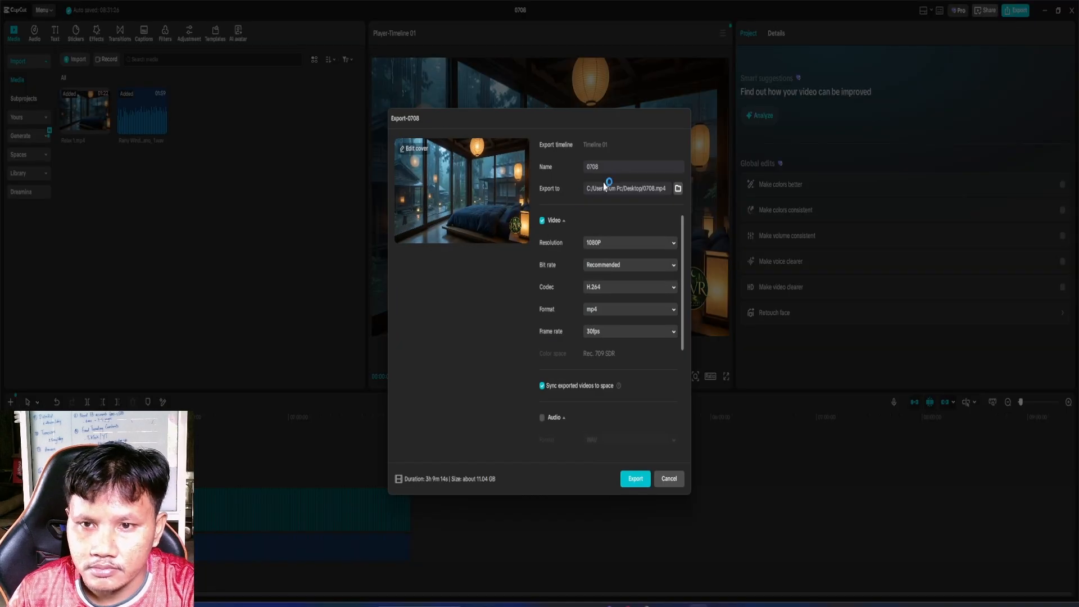
click(615, 171)
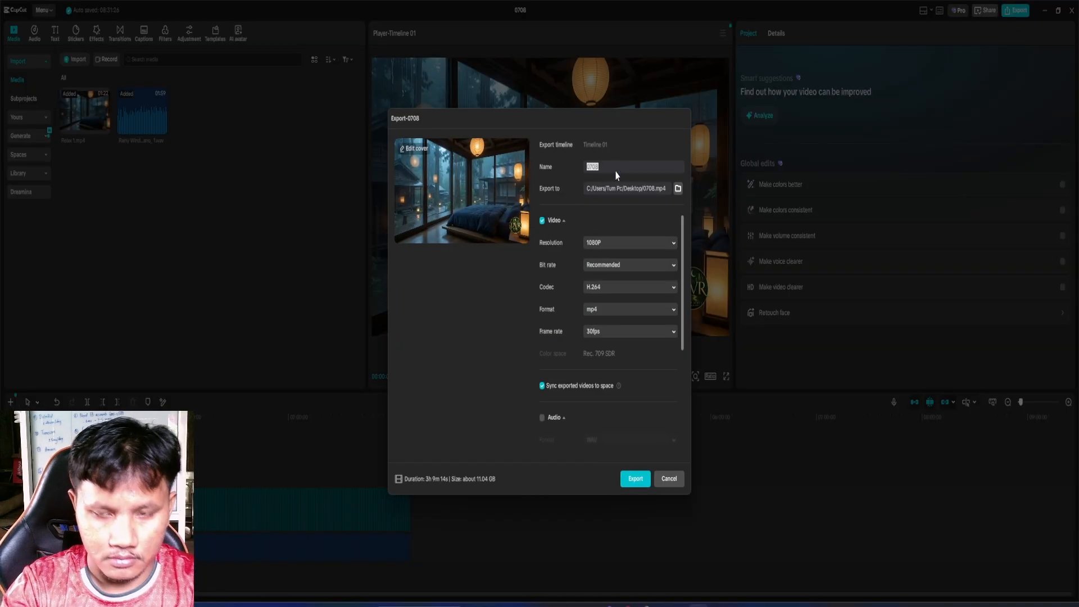
text(Rea)
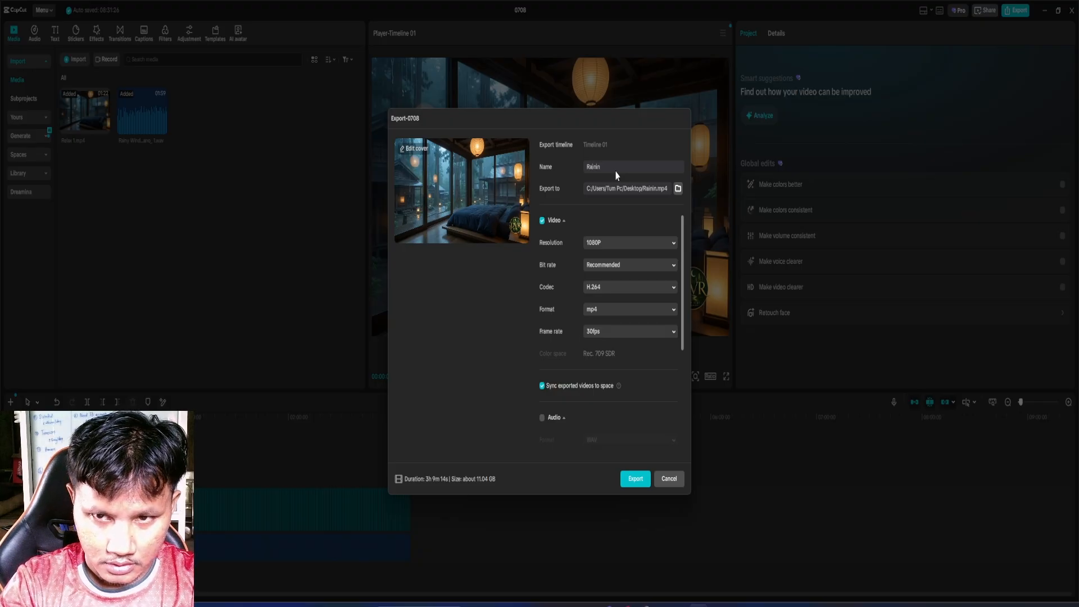
text(ning Window Piano)
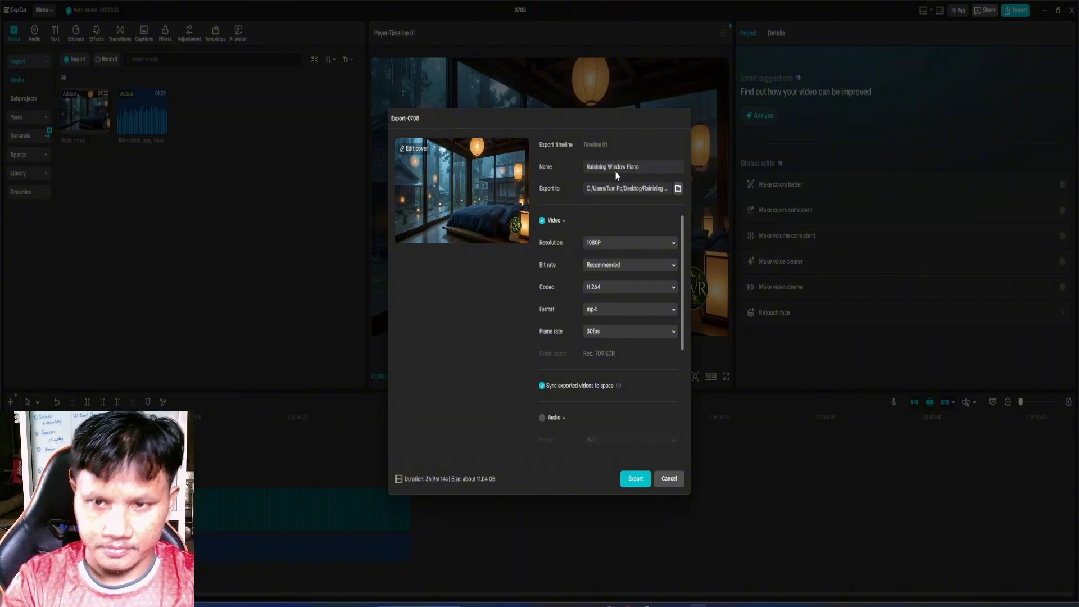
- Choose the Desktop as the export folder and export the video with the existing 1080P, H.264, mp4 and 30fps settings
click(678, 188)
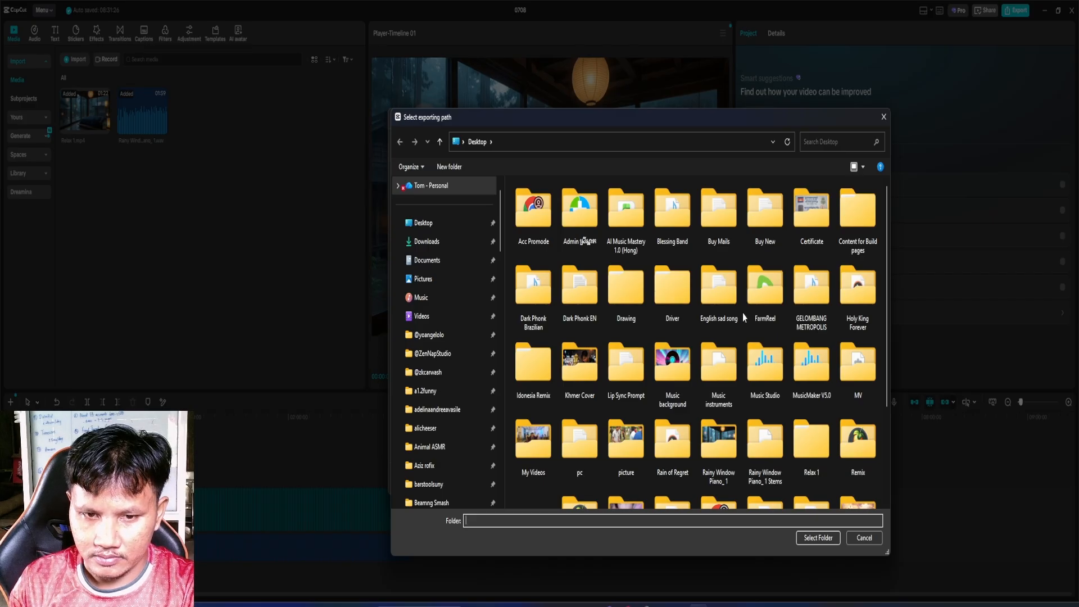
click(819, 537)
scroll(551, 301, down, 2)
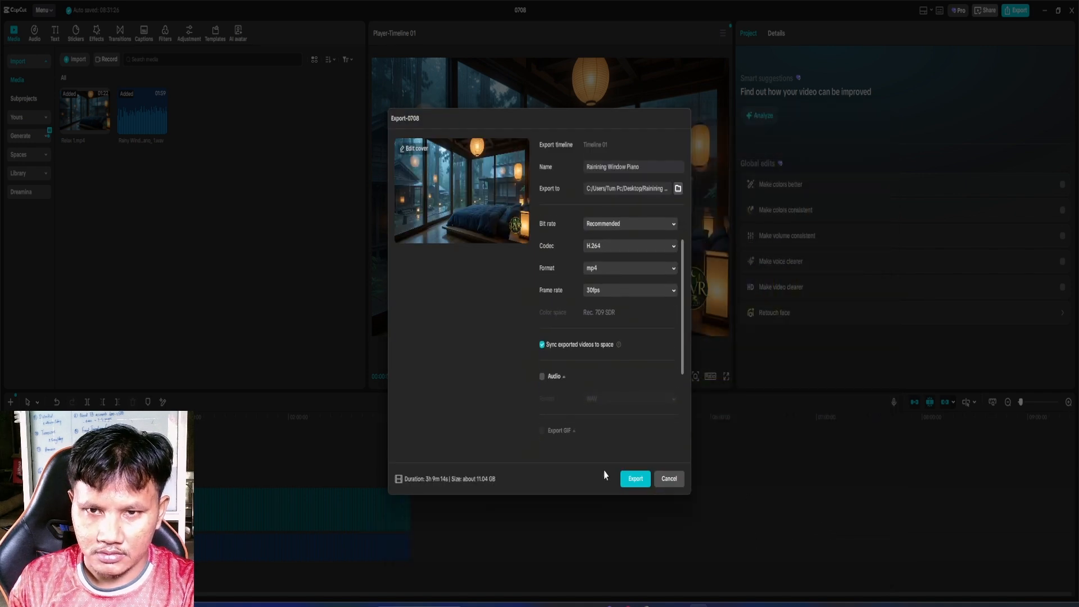
click(635, 479)
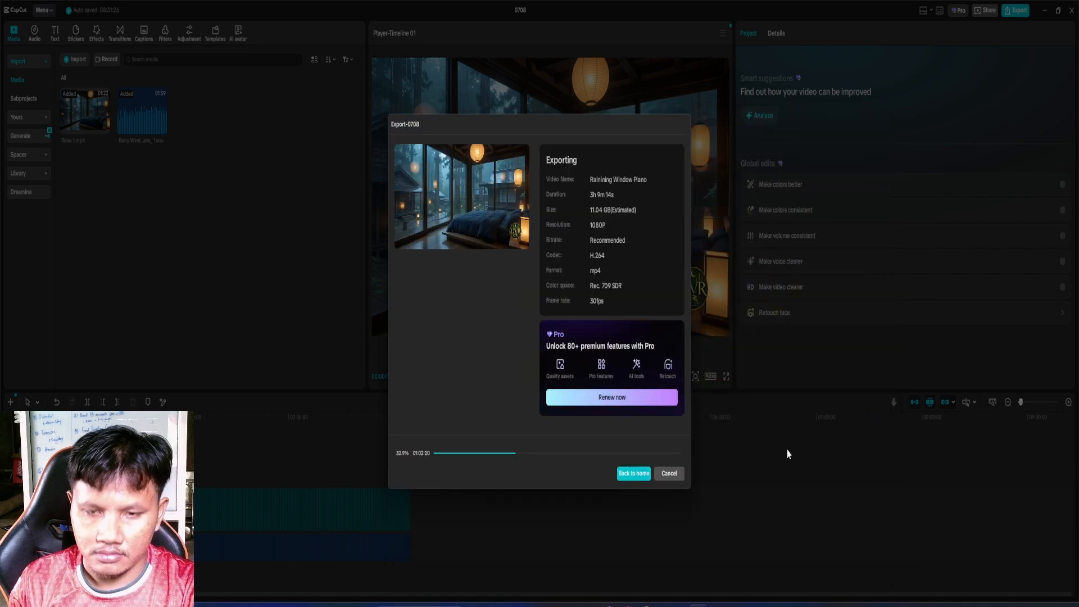